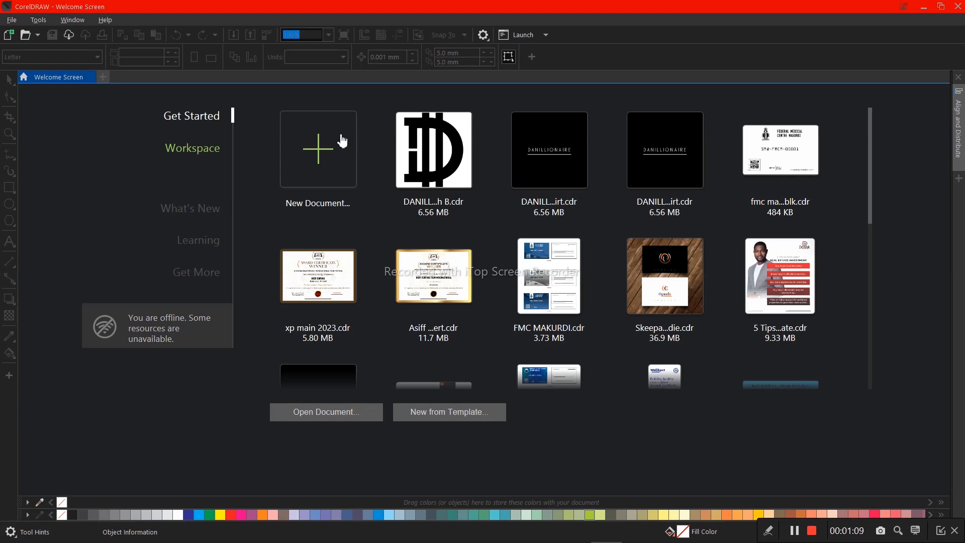
- Create a new A4 document and add the artistic text "6k stores and Mur" in the upper half of the page
left_click(342, 141)
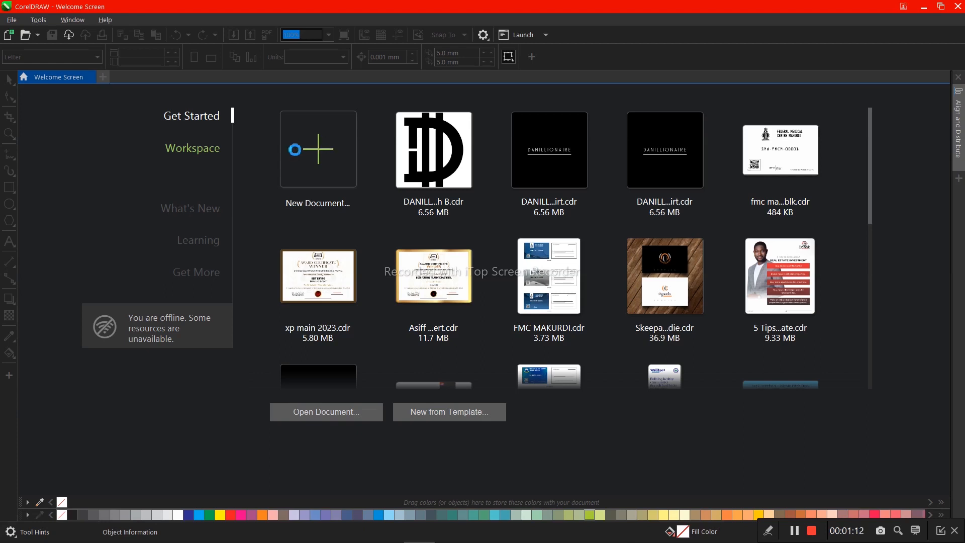
left_click(334, 159)
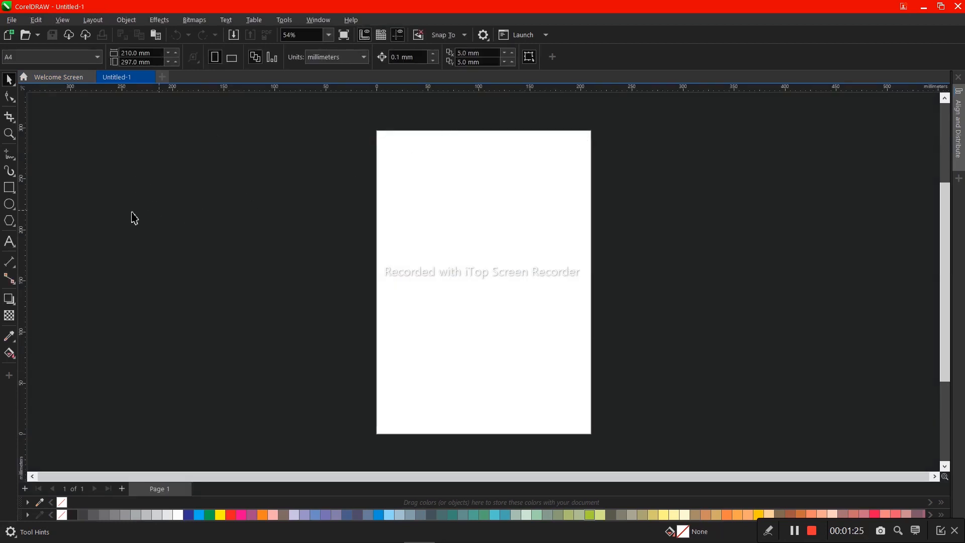
left_click(16, 242)
left_click(416, 226)
type("6k stores and Mur")
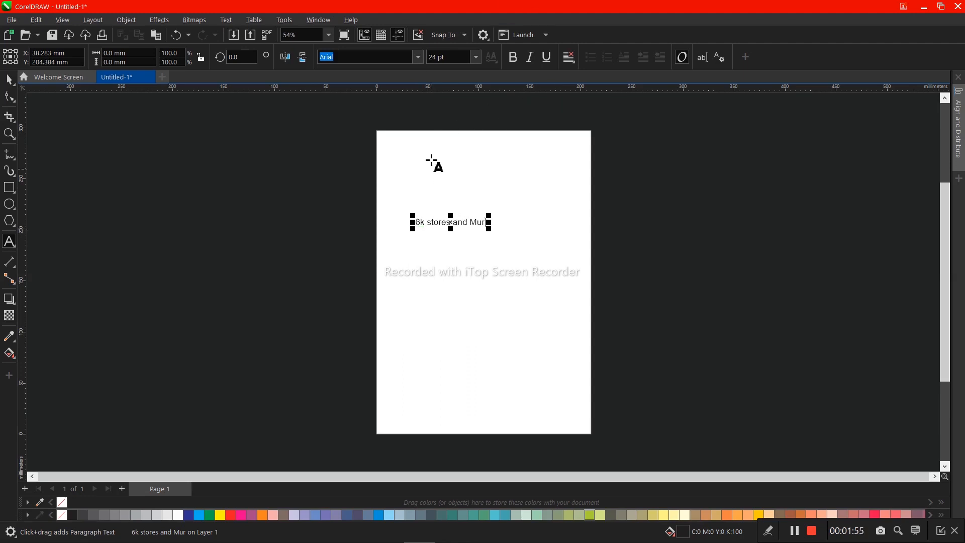
- Center the text line "6k stores and Mur" on the page
left_click_drag(450, 225, 449, 225)
key("space")
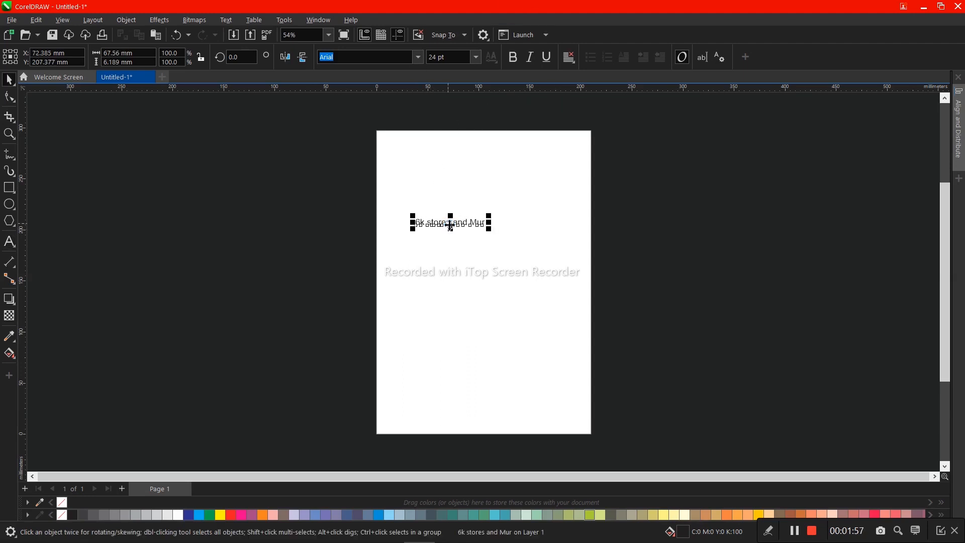
key("p")
double_click(9, 133)
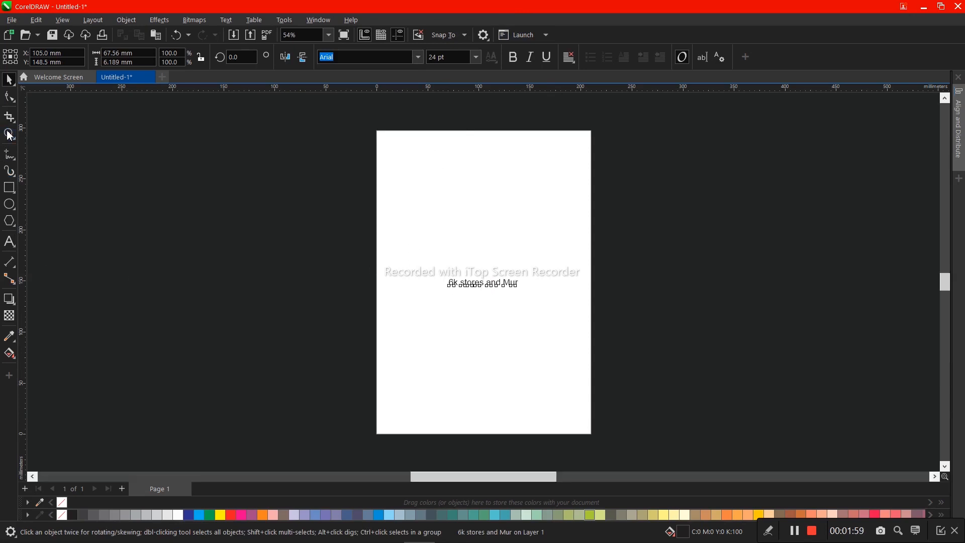
- Insert a line break after "6k" so that "stores and Mur" sits on a second line, and center-align the text
scroll(359, 298, "down", 2)
scroll(491, 241, "down", 2)
left_click(349, 274)
left_click(346, 274)
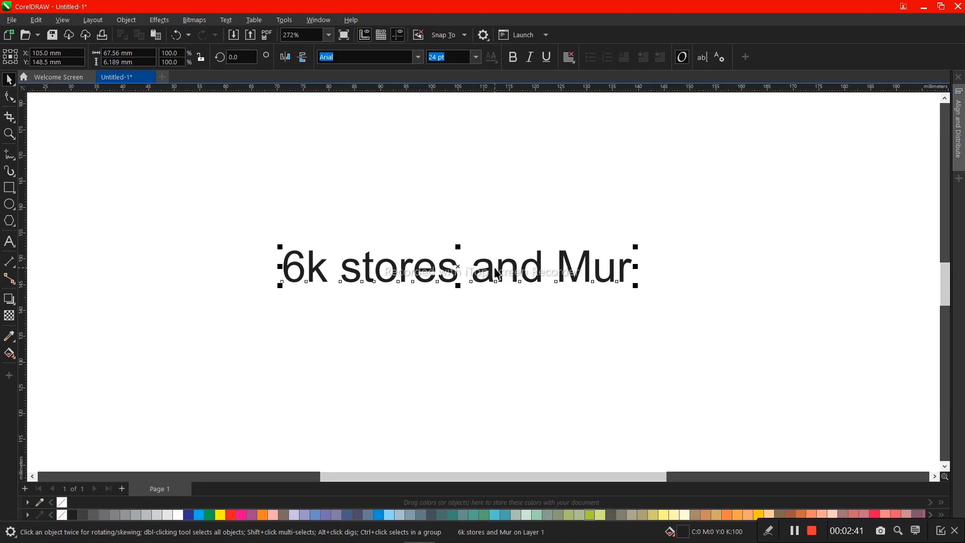
left_click(343, 263)
key("Escape")
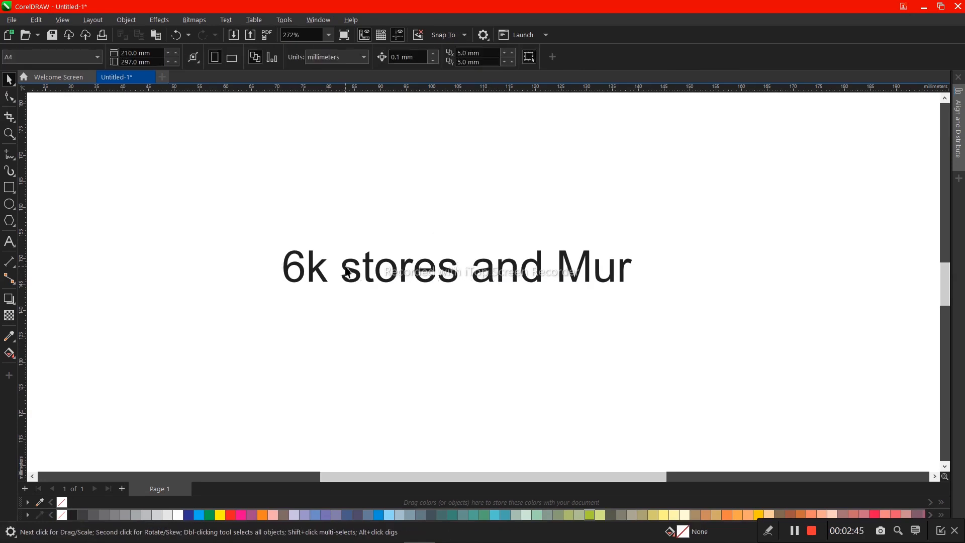
double_click(347, 271)
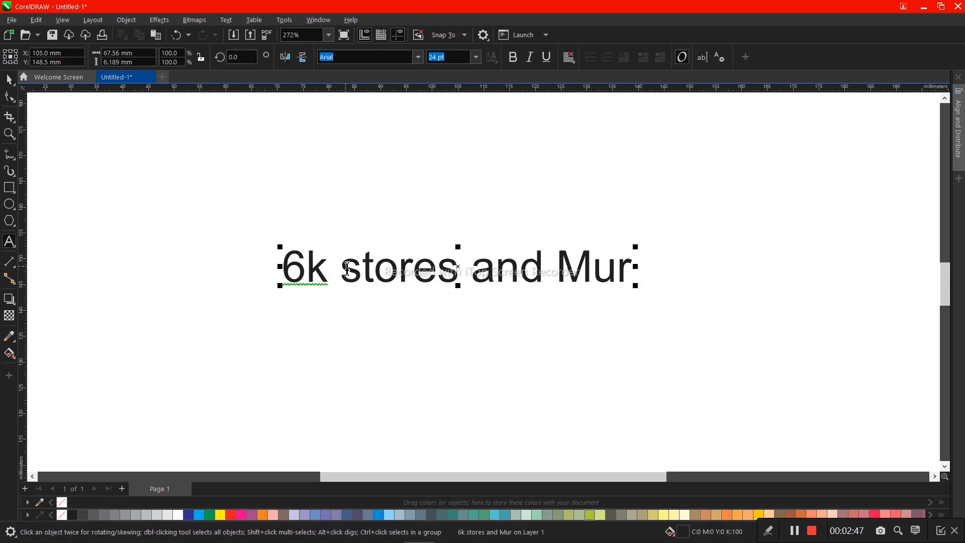
key("Return")
key("ctrl+e")
key("ctrl+space")
- Break the two text lines apart and enlarge "6k" about its center to roughly 88 pt
left_click(347, 267)
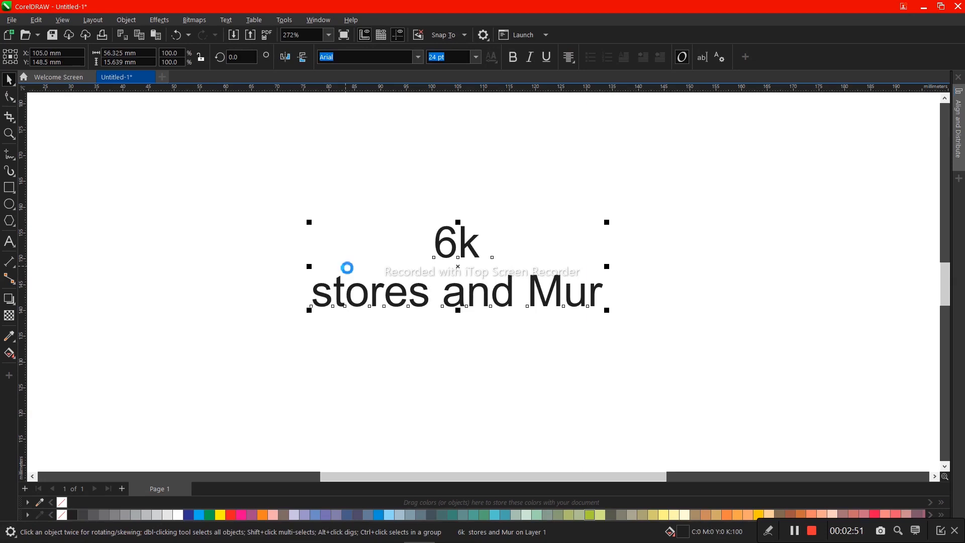
key("ctrl+k")
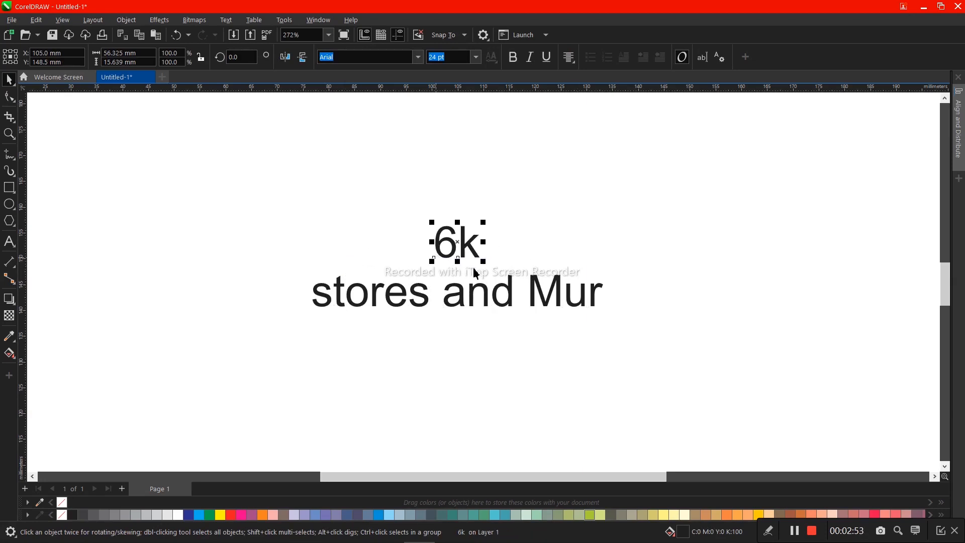
left_click_drag(485, 267, 541, 327)
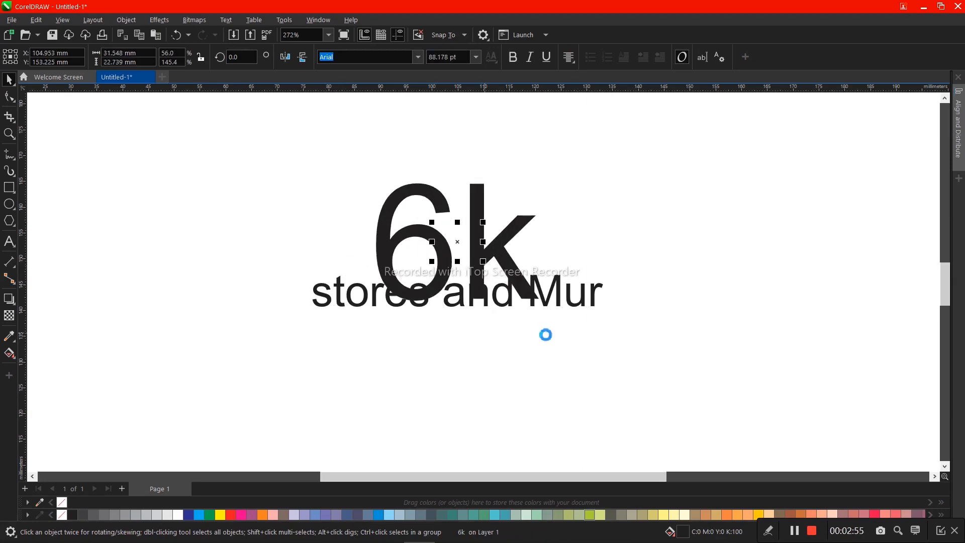
- Set the font of "6k" to Gotham and move it up clear of the "stores and Mur" line
left_click(416, 58)
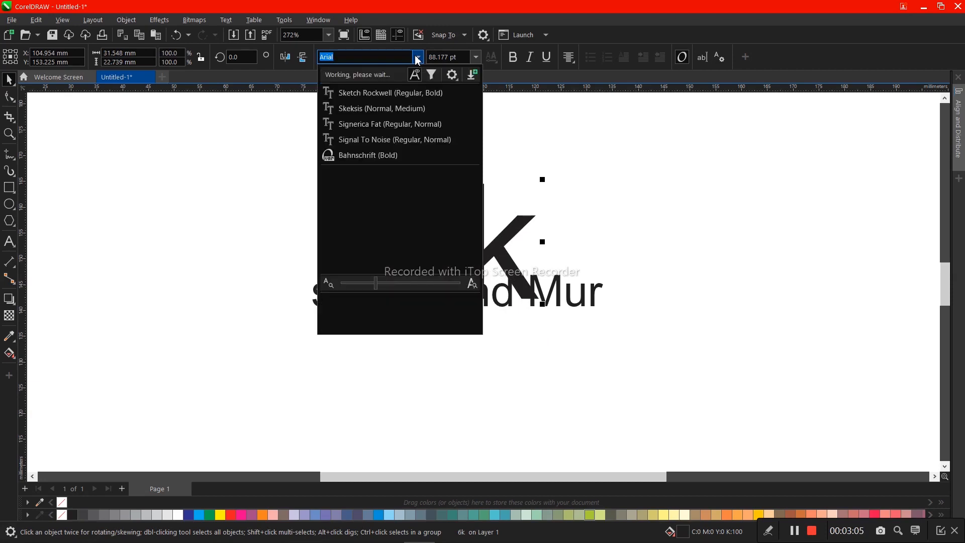
type("Gotham")
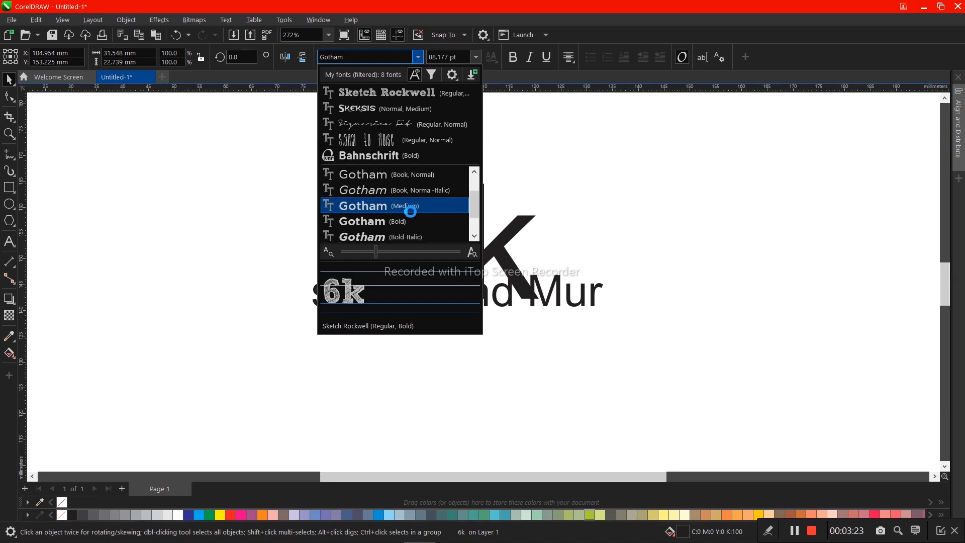
key("Escape")
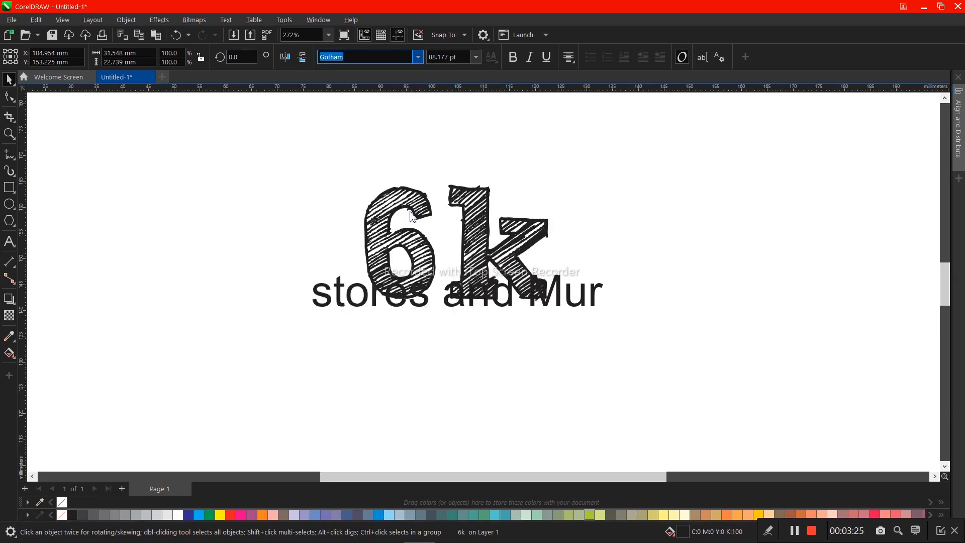
key("Return")
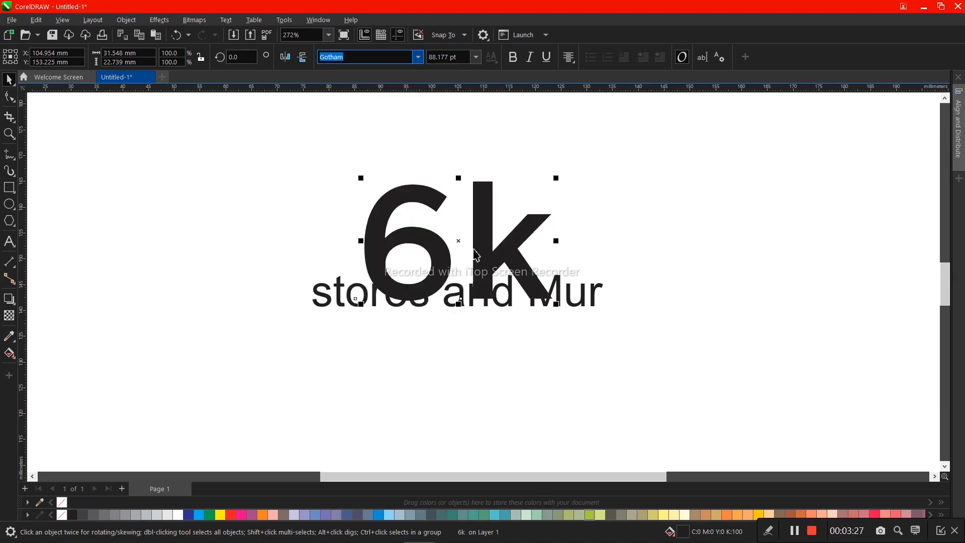
left_click_drag(476, 248, 467, 222)
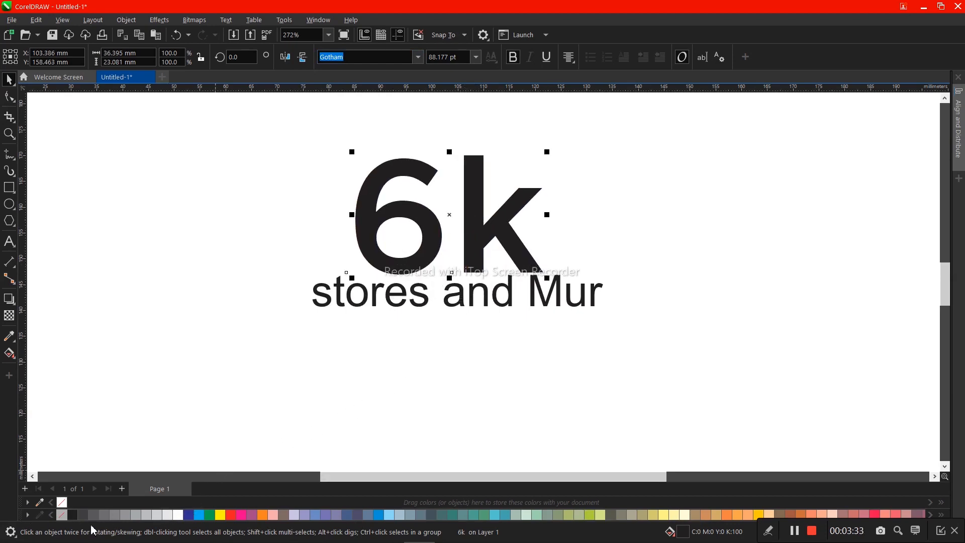
- Turn "6k" into an unfilled outline and break it apart into separate letters
left_click(62, 514)
key("z")
left_click_drag(336, 132, 582, 287)
key("space")
key("ctrl+k")
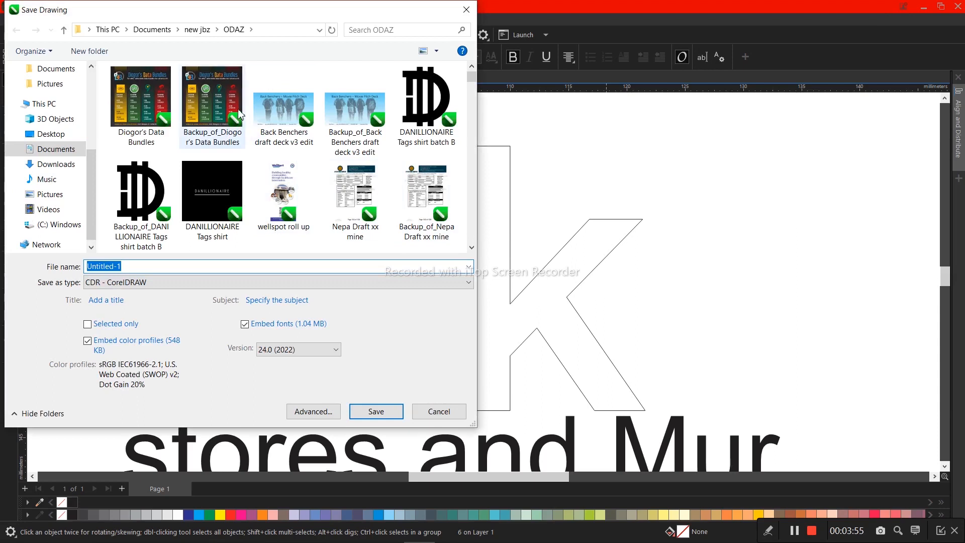
- Save the drawing in the LOGOS N CARDZ folder as "6k stores an dmure"
left_click(197, 29)
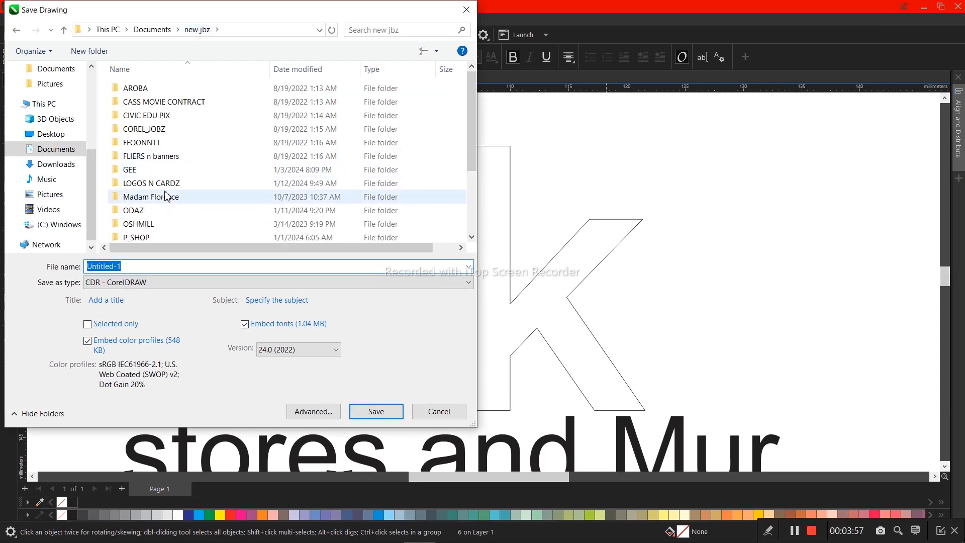
left_click(166, 185)
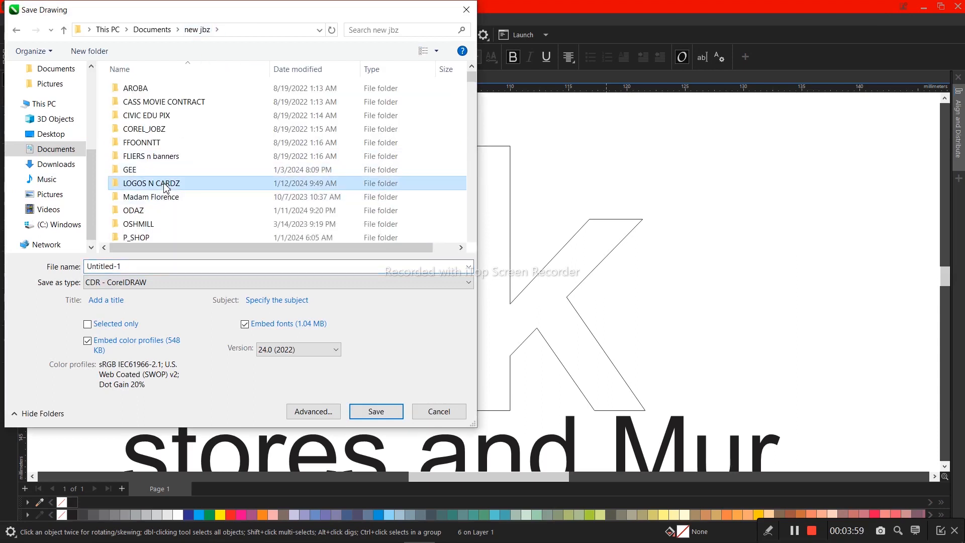
double_click(166, 184)
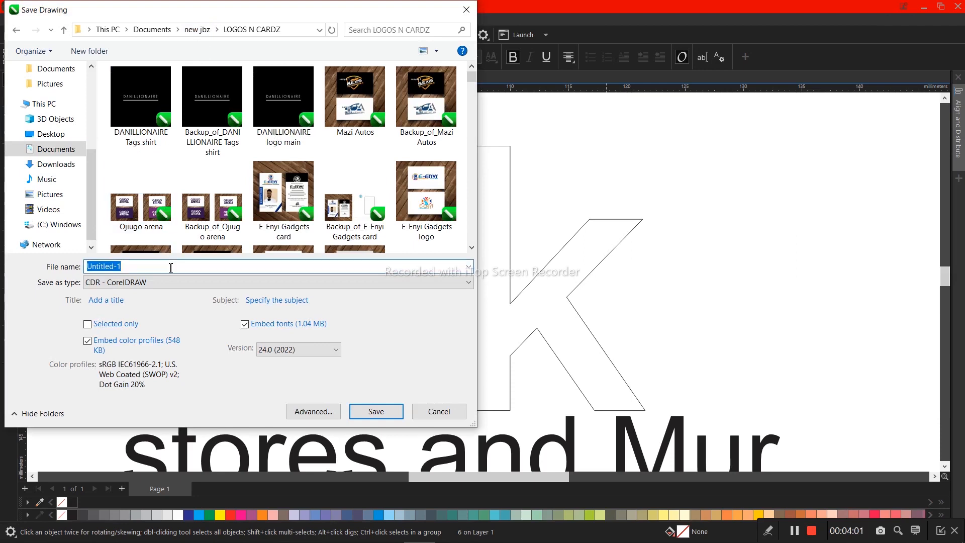
type("6k stores an dmure")
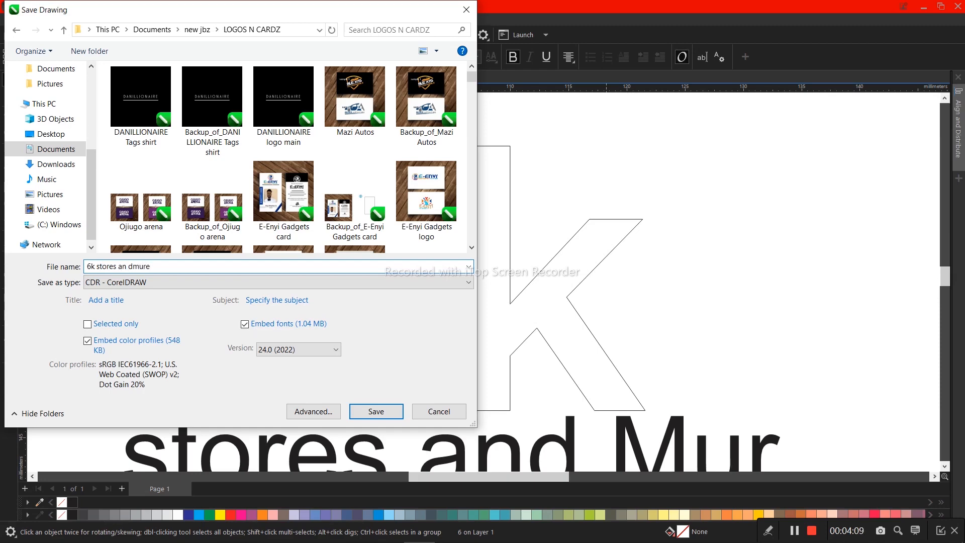
key("Return")
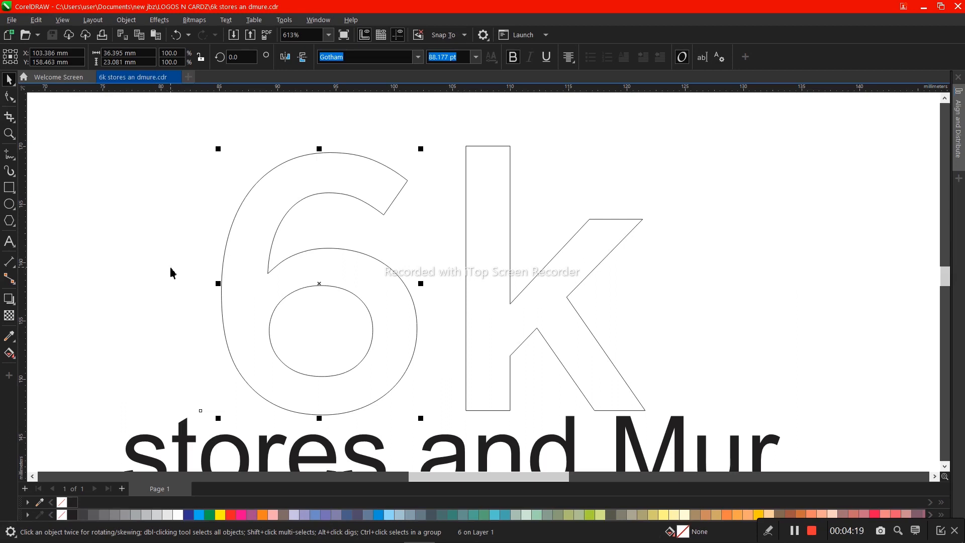
left_click(485, 273)
double_click(600, 281)
left_click_drag(599, 281, 666, 271)
left_click(534, 291)
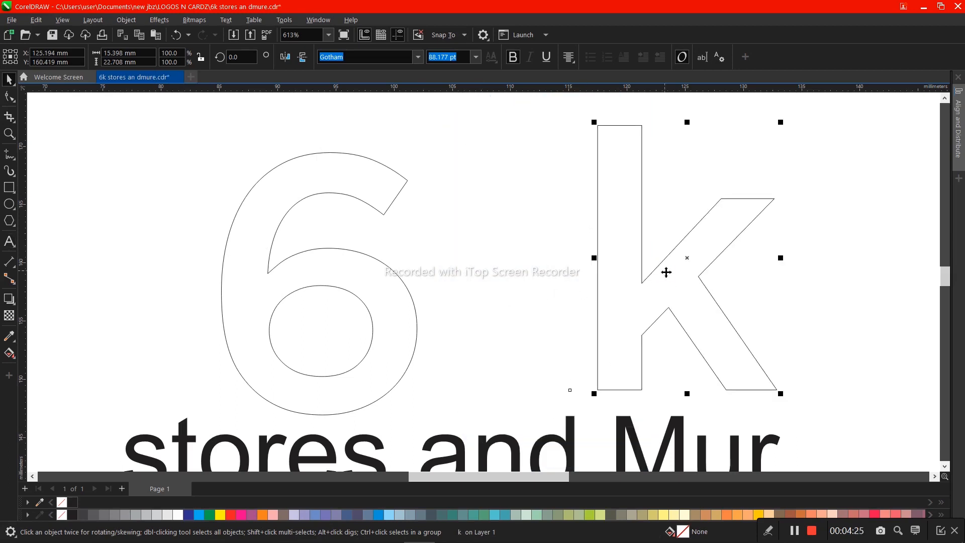
key("ctrl+z")
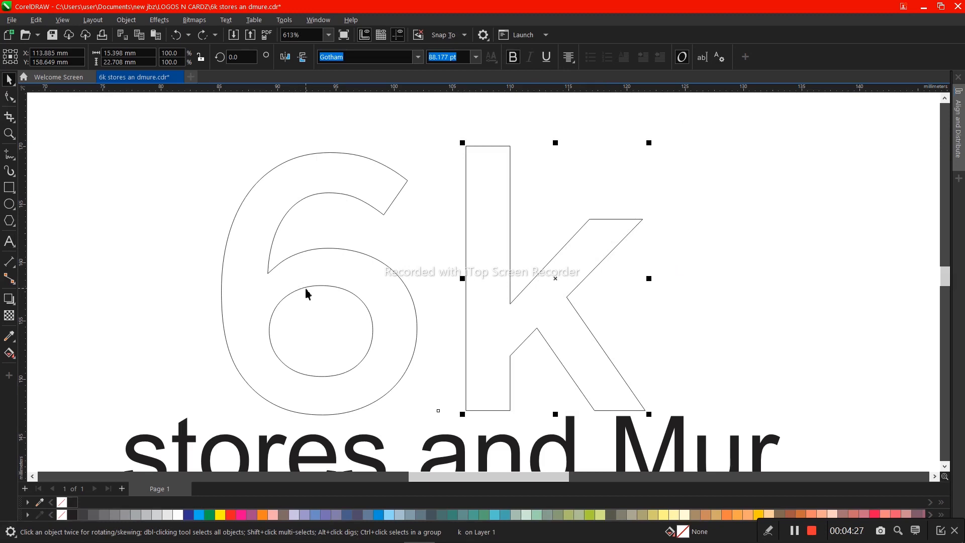
- Move the k horizontally so its stem overlaps the right side of the 6, and convert both letters to curves
left_click(304, 288)
left_click(473, 259)
left_click_drag(486, 254, 389, 256)
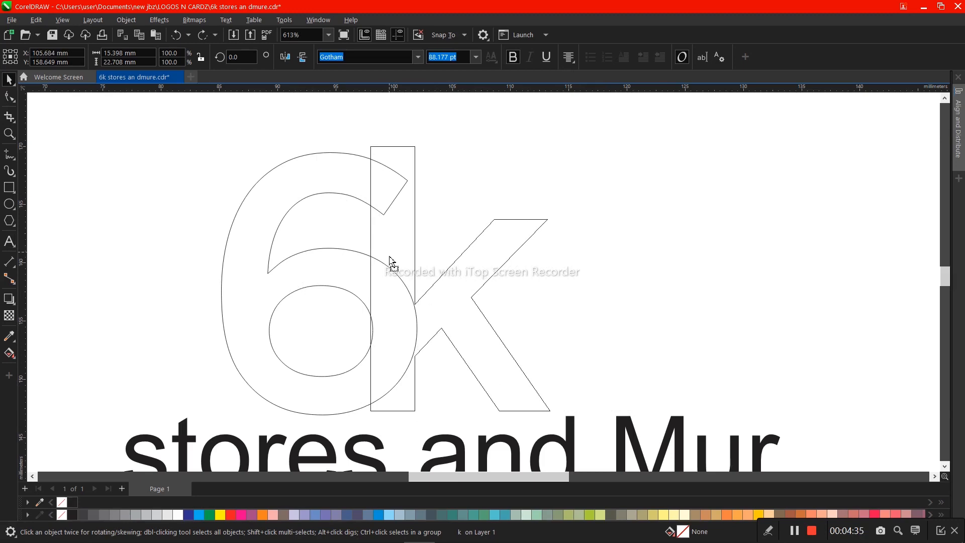
left_click_drag(390, 257, 392, 257)
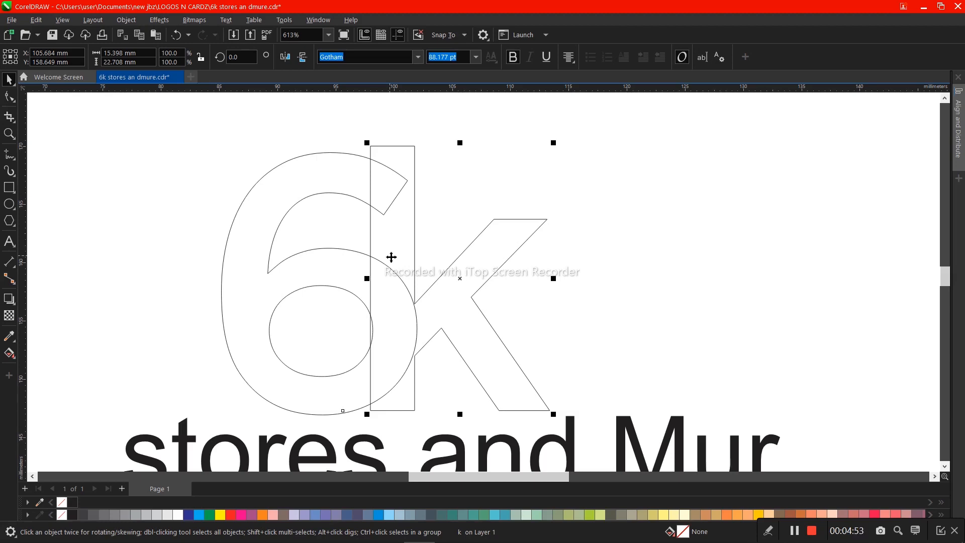
left_click(285, 188, "shift")
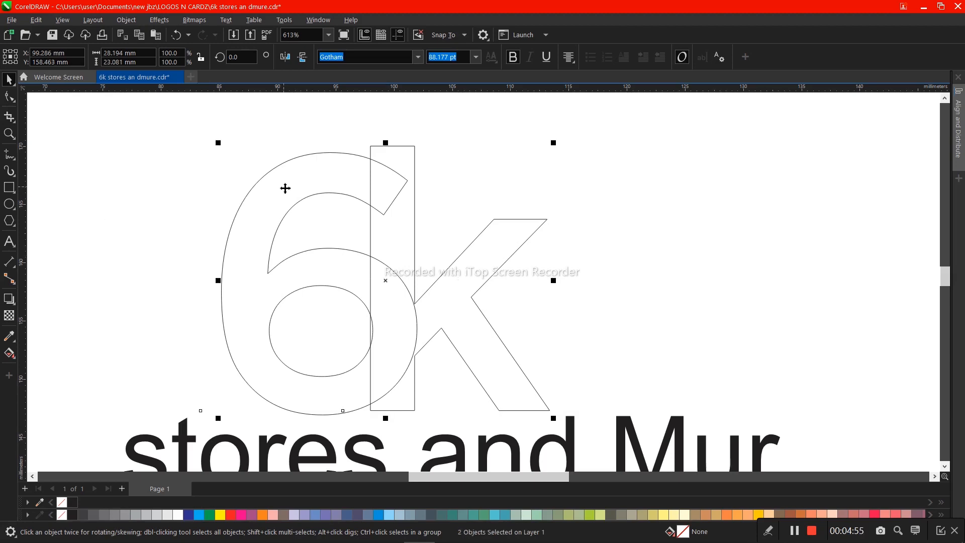
key("ctrl+q")
- Apply a Contour effect to the 6 using the Flow Outward preset with 1 step
left_click(315, 189)
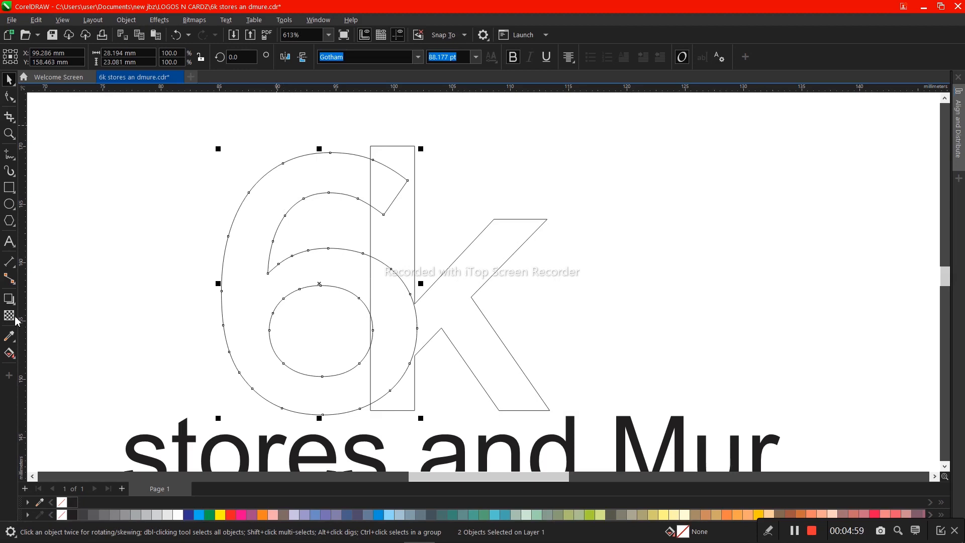
left_click(10, 299)
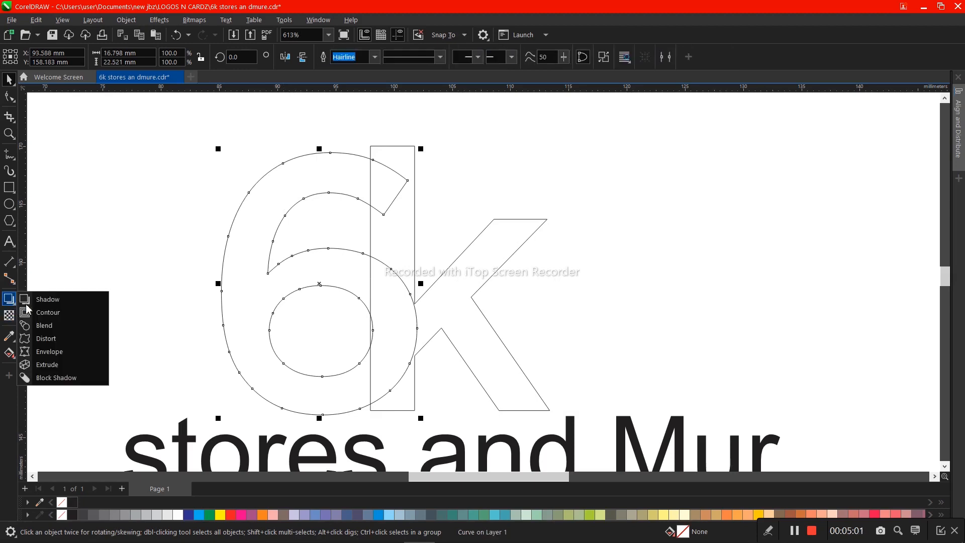
left_click(50, 318)
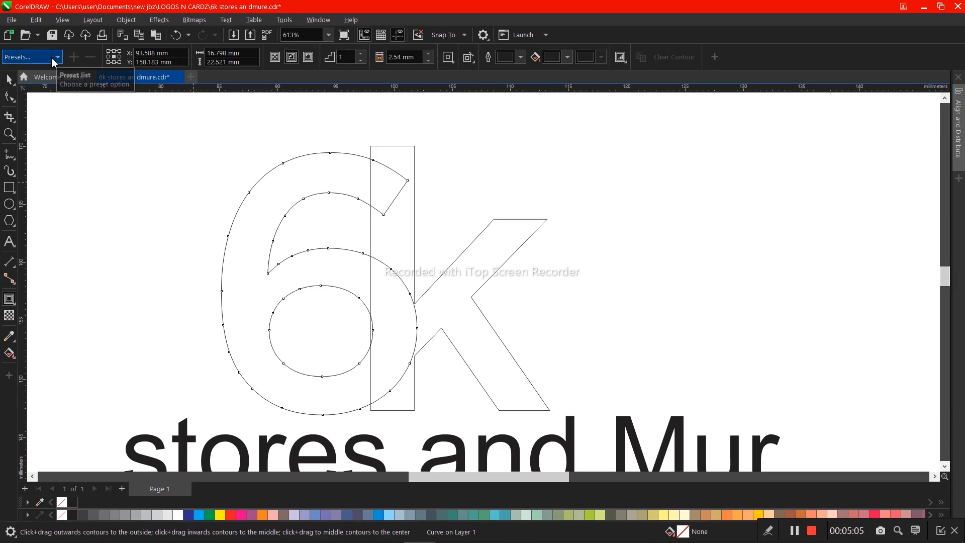
left_click(53, 58)
left_click(36, 80)
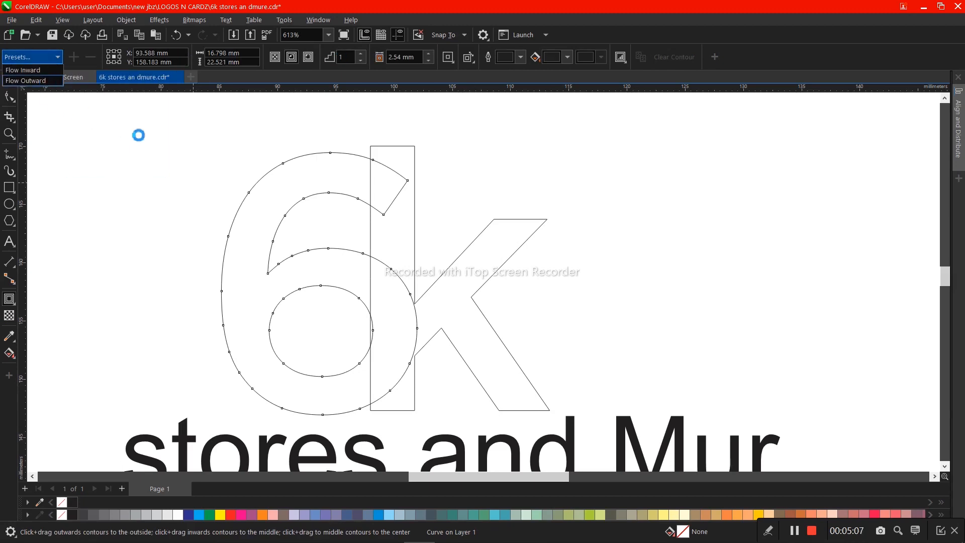
double_click(348, 55)
type("1")
key("Return")
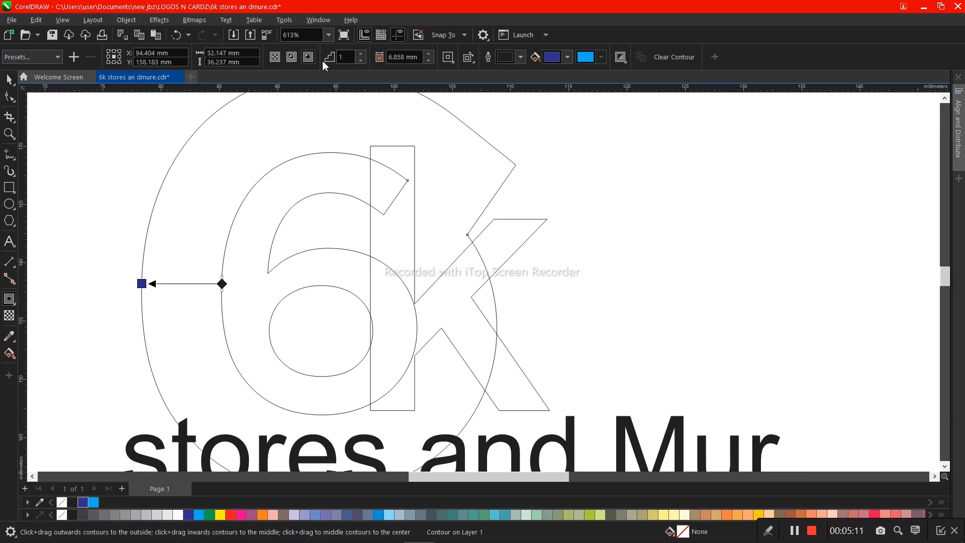
- Reduce the contour offset of the 6 to 0.558 mm
left_click(429, 61)
left_click(429, 61)
left_click(429, 61)
left_click(430, 61)
left_click(429, 61)
left_click(429, 62)
left_click(429, 62)
left_click(430, 62)
left_click(429, 61)
left_click(429, 62)
left_click(429, 61)
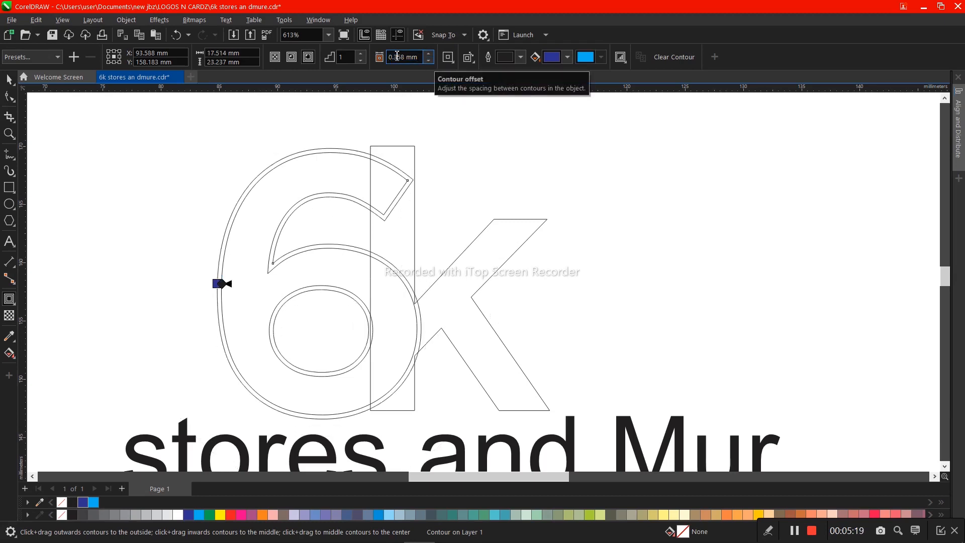
left_click(396, 58)
left_click_drag(397, 58, 394, 58)
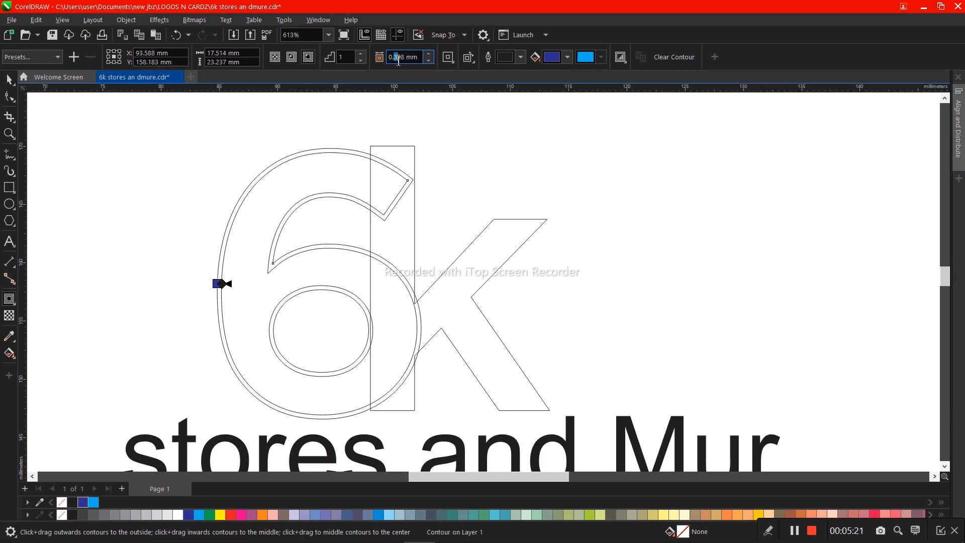
type("5")
key("Return")
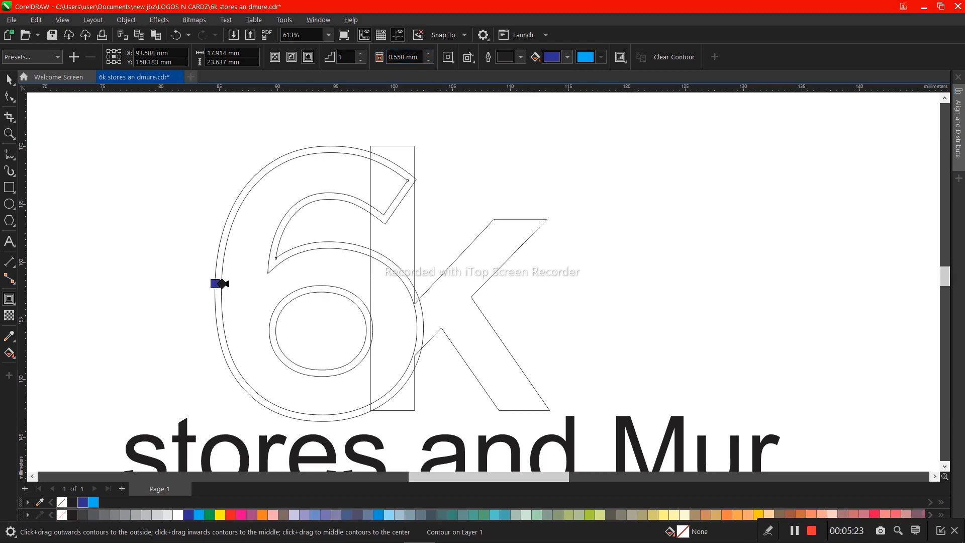
- Break the 6's contour group apart into separate curves
key("space")
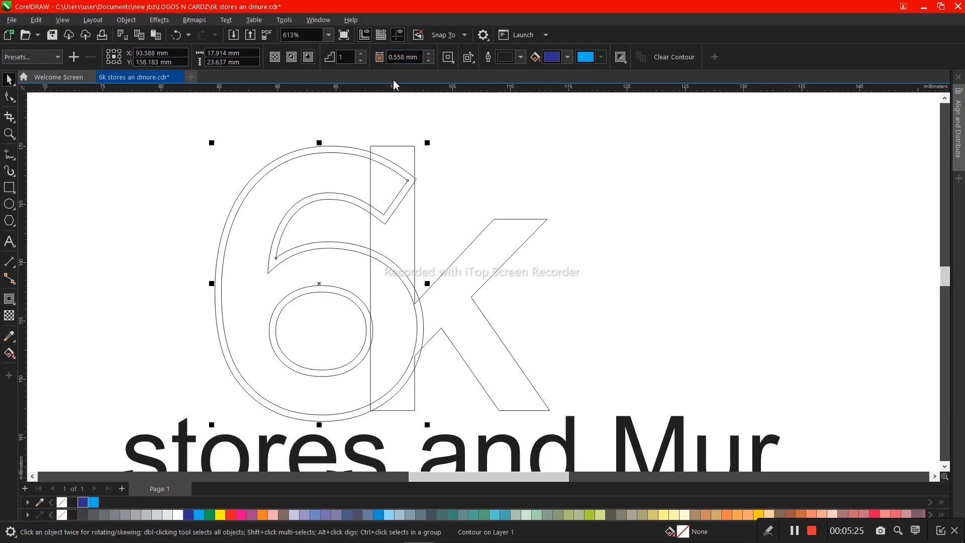
key("ctrl+k")
- Apply a Contour effect to the k using the Flow Outward preset with 1 step
left_click(471, 276)
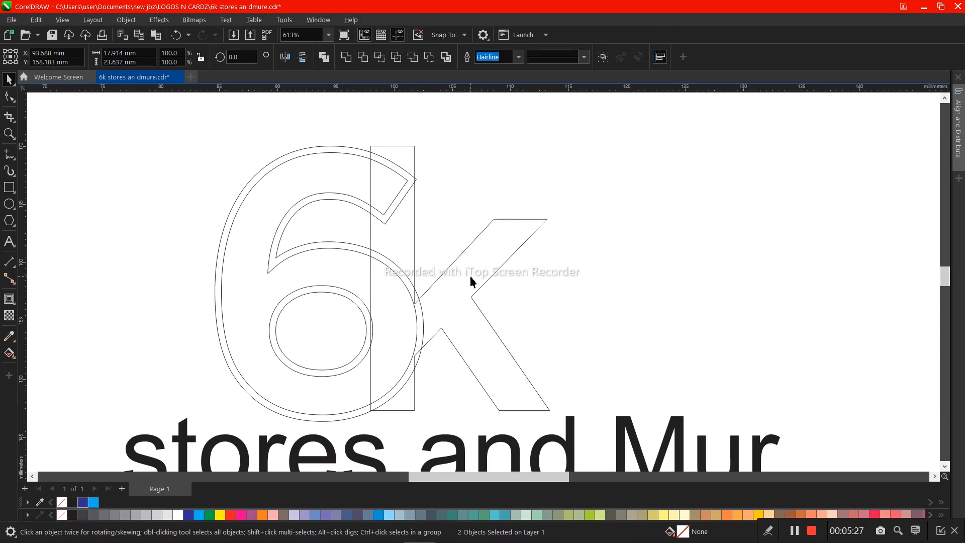
key("space")
left_click(31, 57)
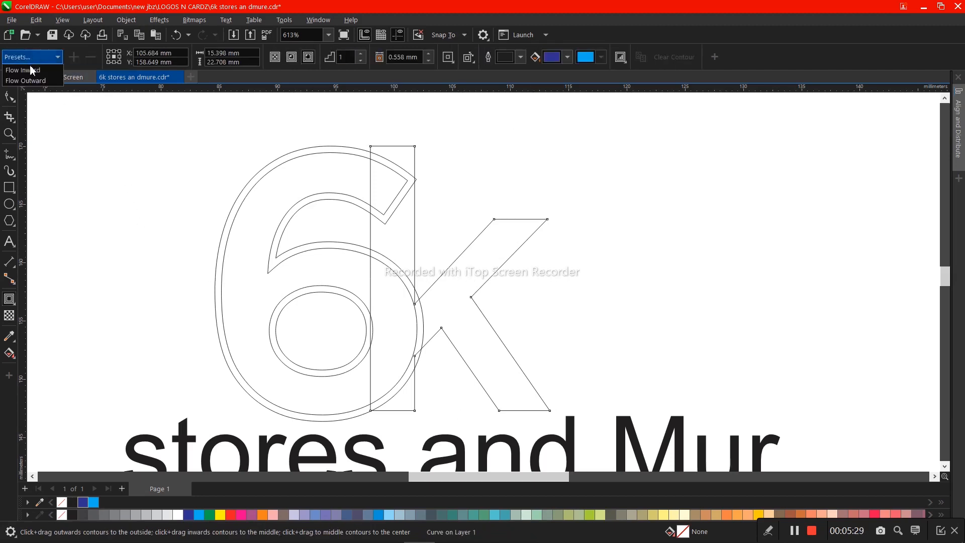
left_click(30, 81)
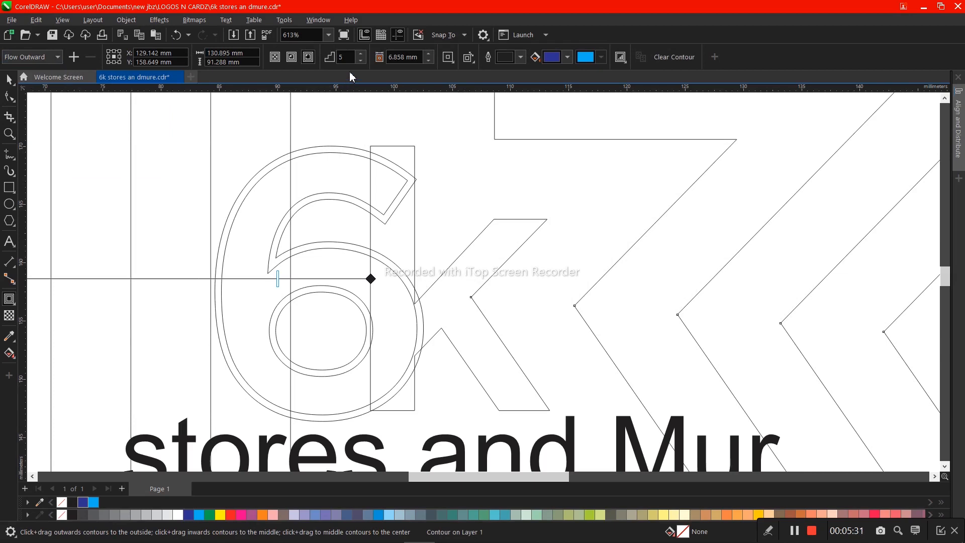
type("1")
key("Return")
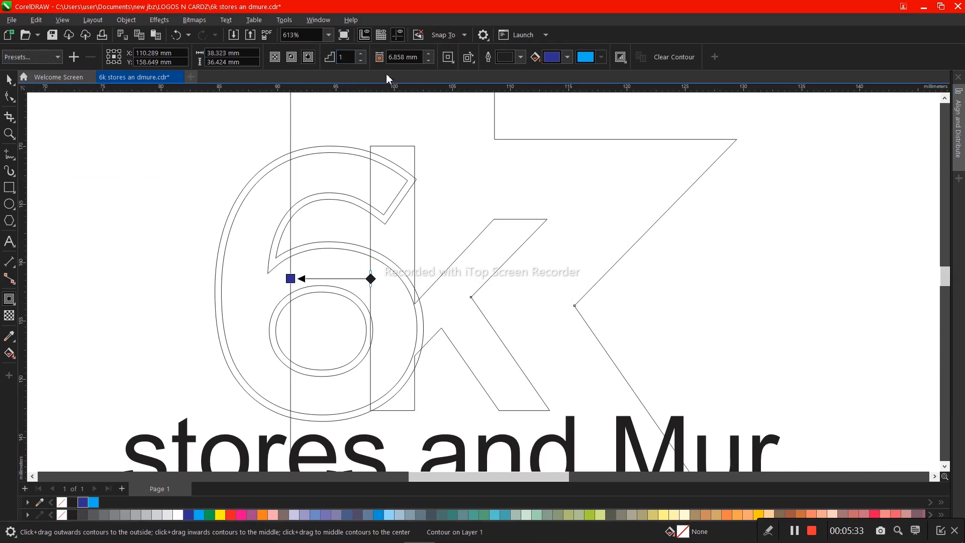
- Set the k's contour offset to 0.458 mm and break its contour group apart
left_click(430, 60)
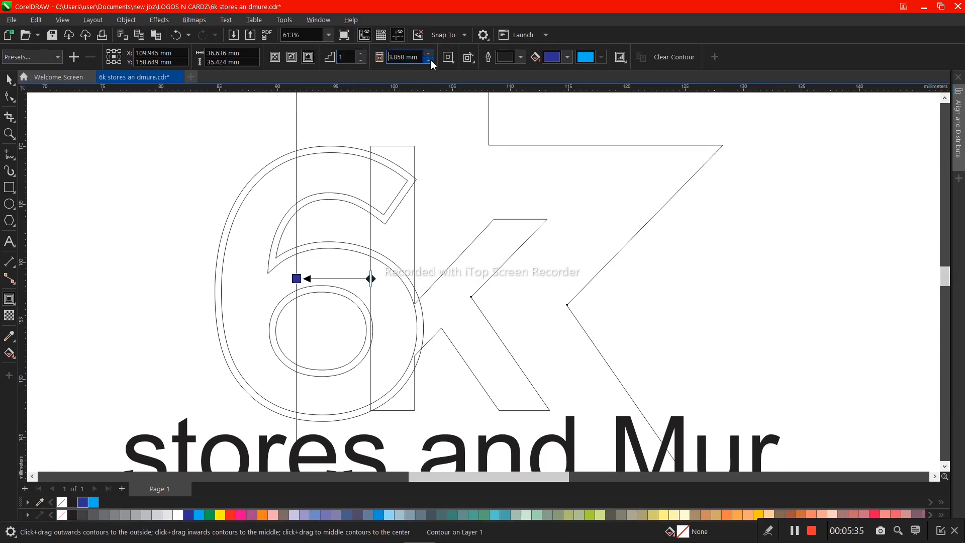
left_click(430, 60)
left_click(430, 60)
left_click(430, 59)
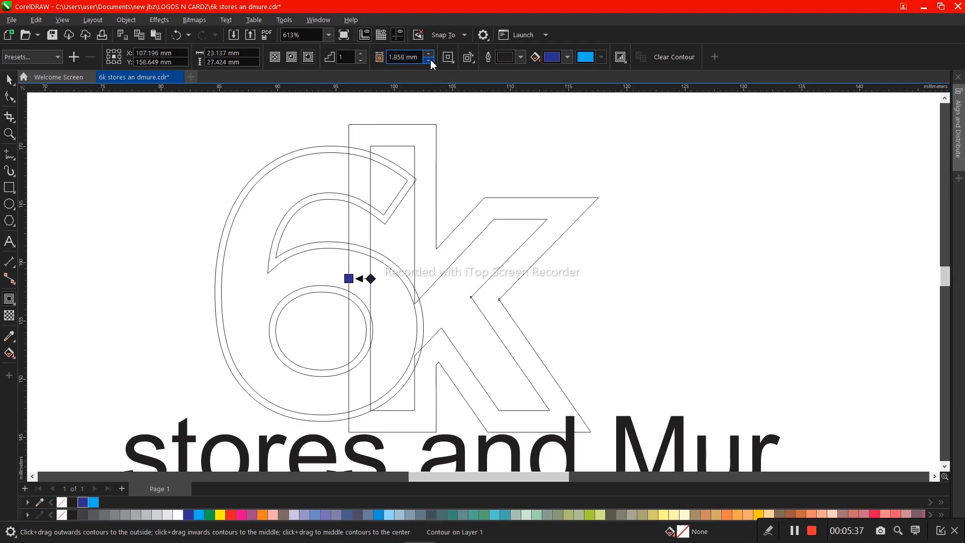
left_click(430, 60)
left_click(430, 60)
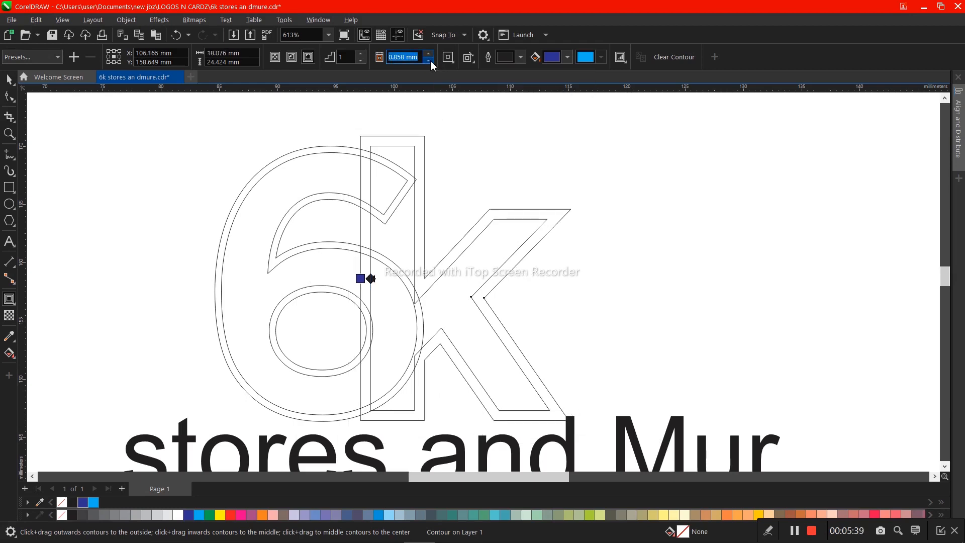
left_click(429, 60)
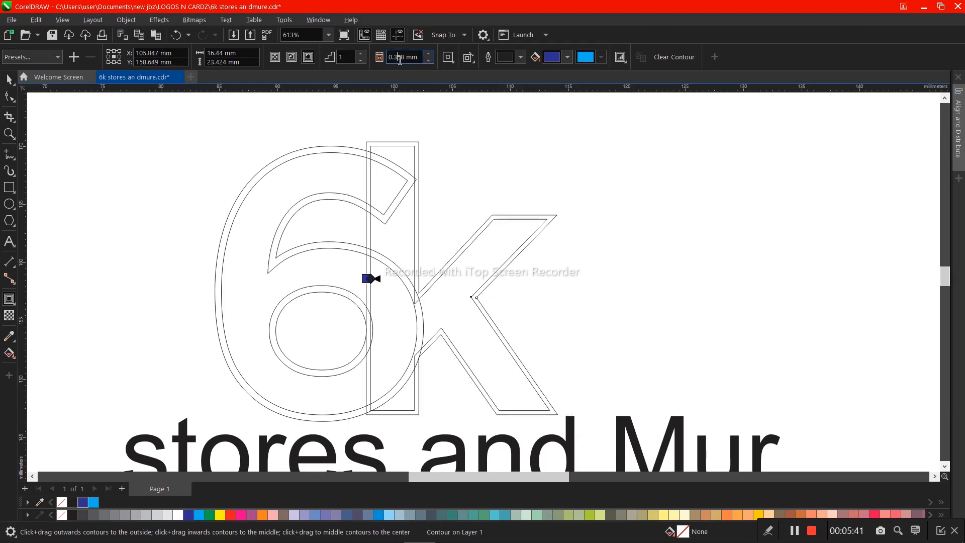
type("4")
key("Return")
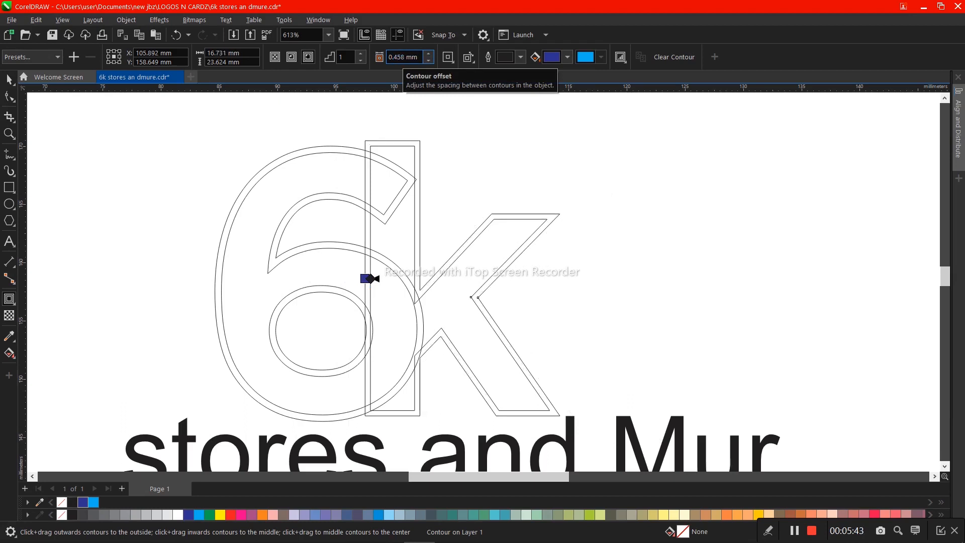
key("ctrl+k")
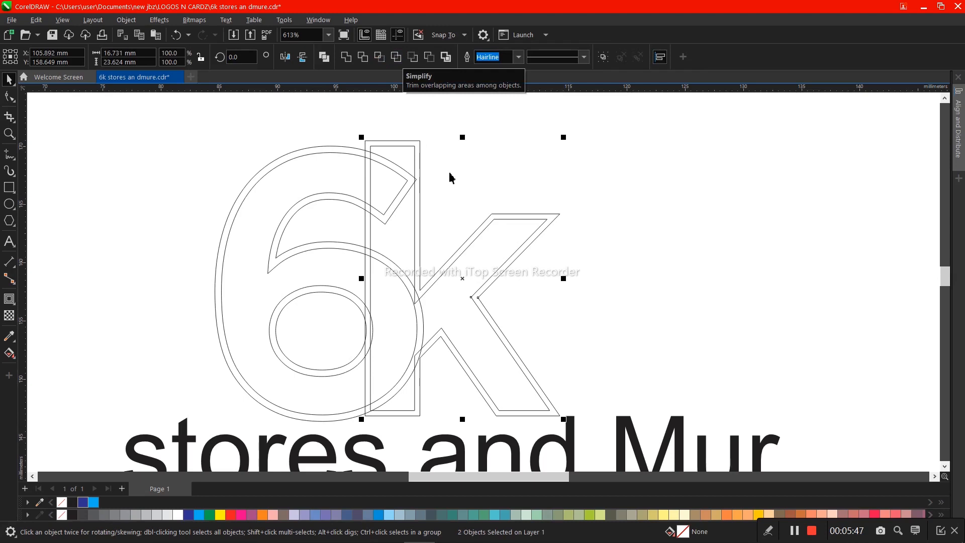
left_click(437, 187)
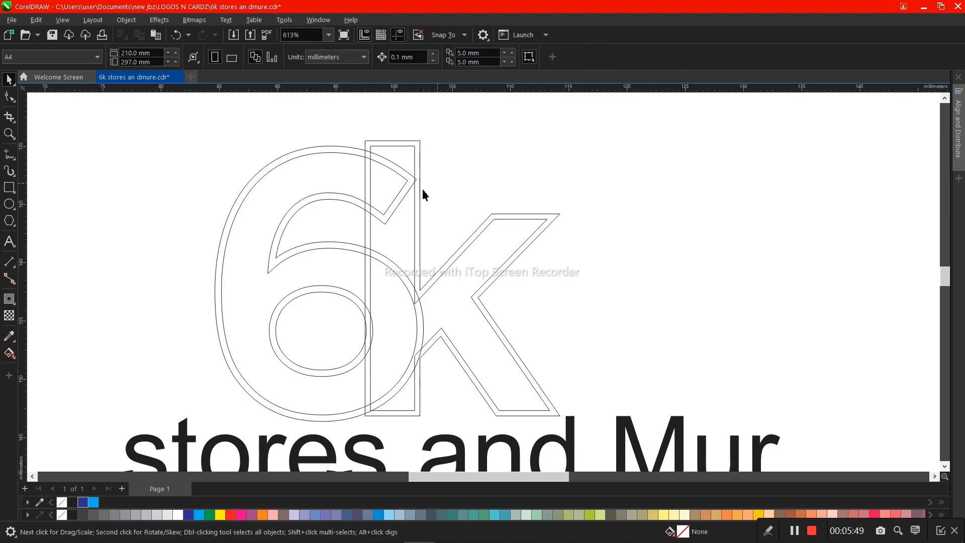
left_click(310, 282)
left_click(310, 283)
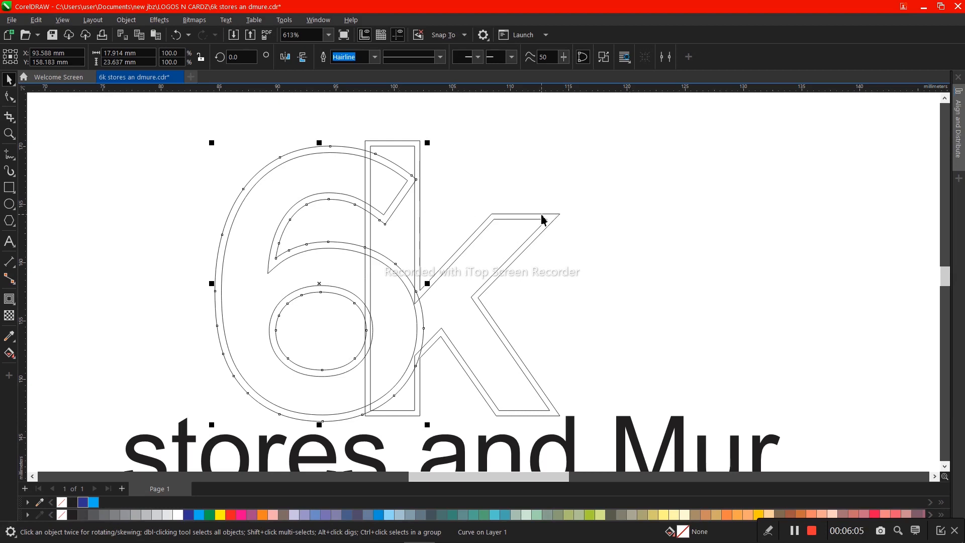
left_click_drag(547, 221, 783, 245)
left_click_drag(406, 181, 150, 173)
key("ctrl+z")
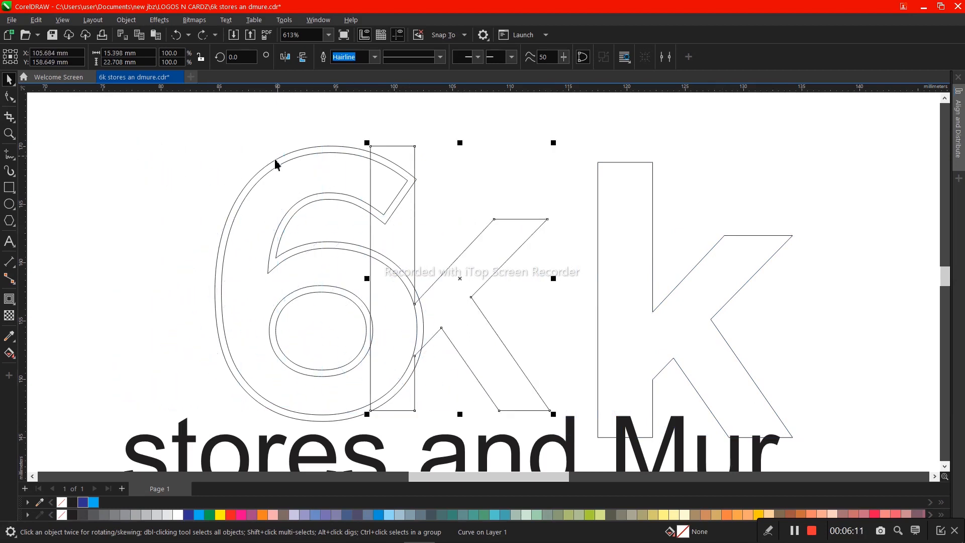
left_click(255, 203)
left_click_drag(242, 202, 119, 250)
key("ctrl+z")
key("ctrl+z")
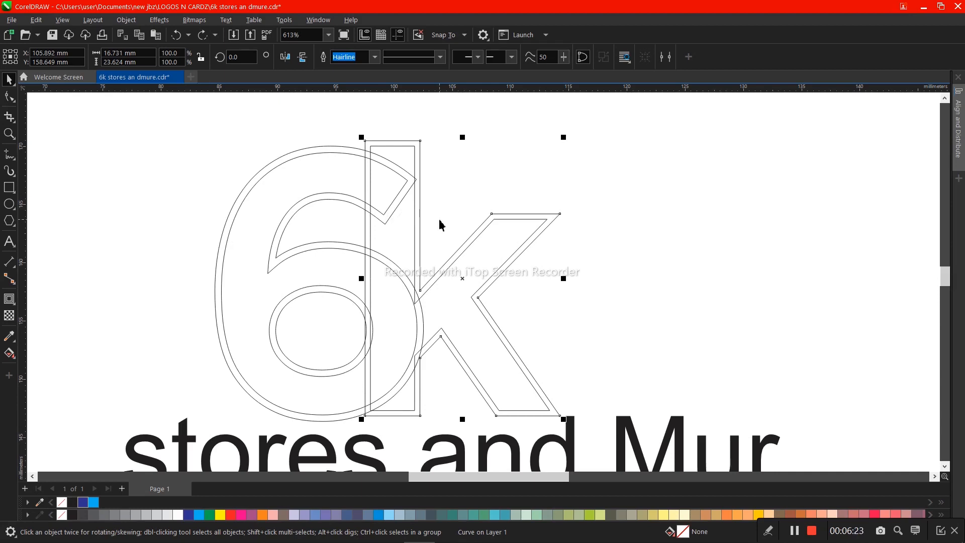
left_click(426, 237)
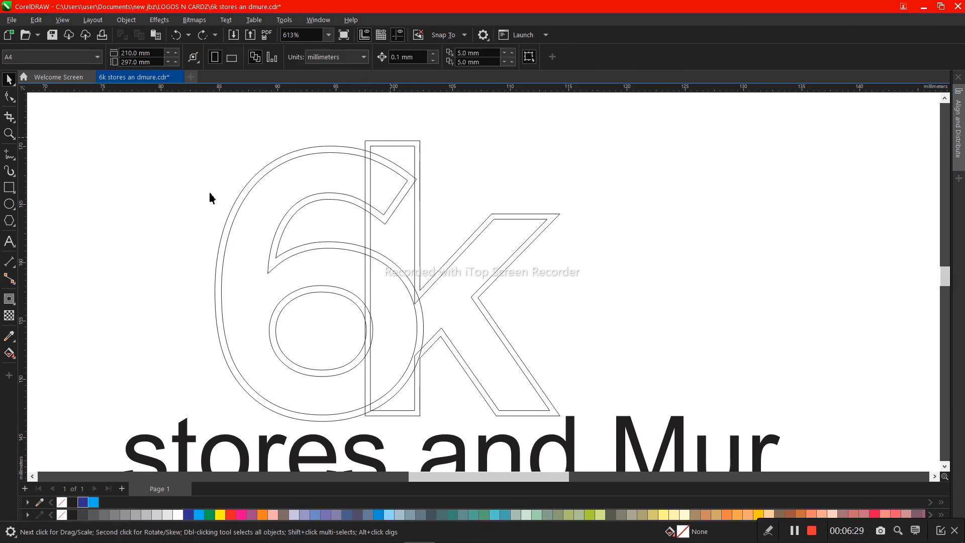
- Draw a rectangle about 7.6 by 8.4 mm over the 6's upper tip and the top of the k's stem
left_click(9, 188)
left_click_drag(347, 130, 436, 229)
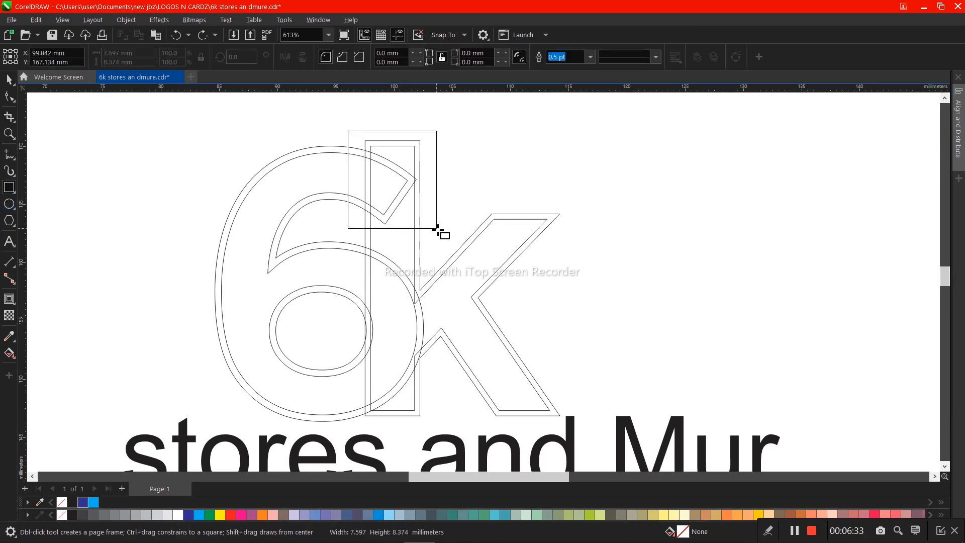
key("space")
- Trim the 6's outer contour with the rectangle around its upper tip and delete the rectangle
left_click(305, 195, "shift")
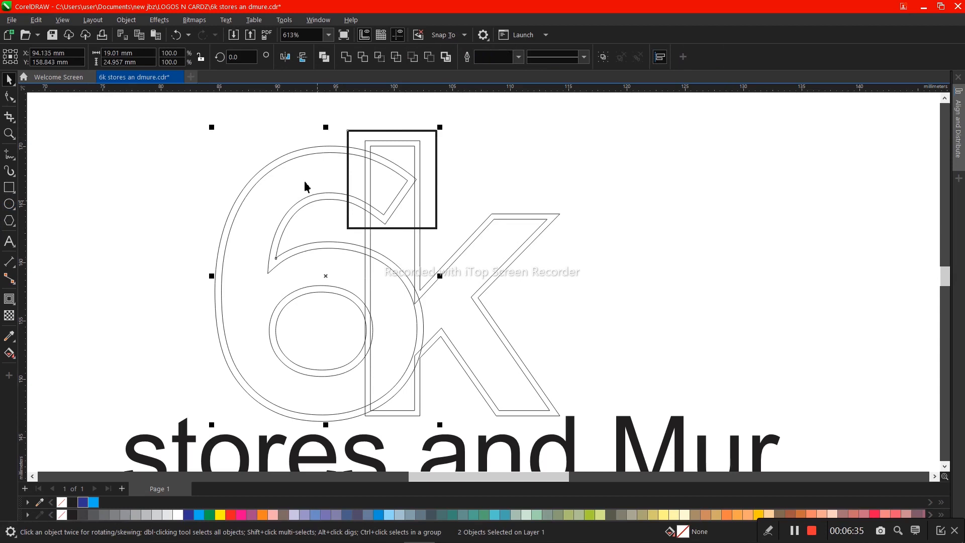
left_click(362, 57)
left_click(431, 166)
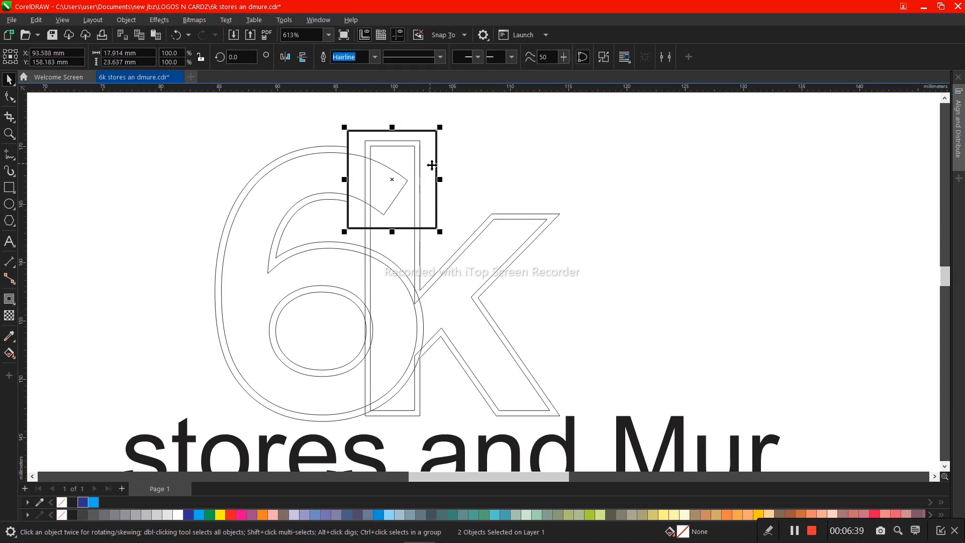
key("Delete")
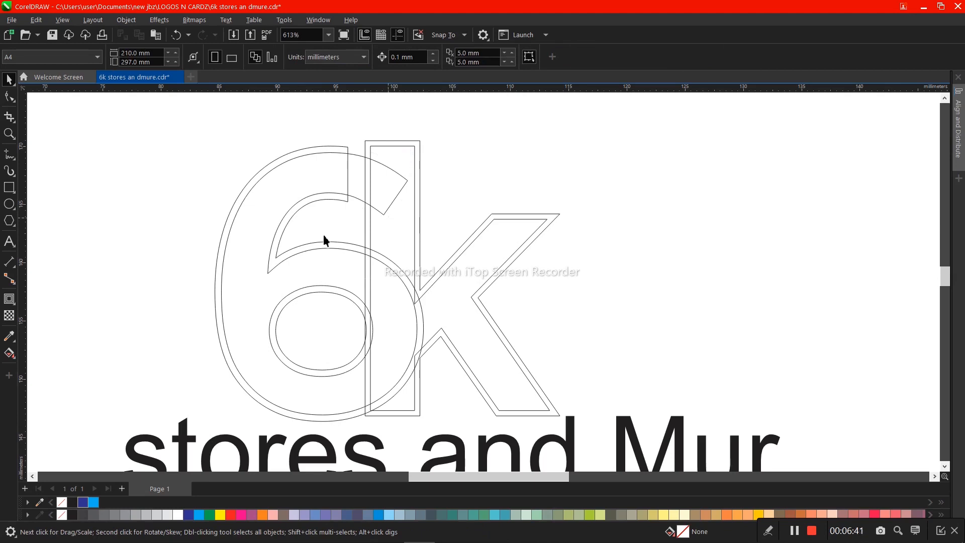
left_click(329, 148)
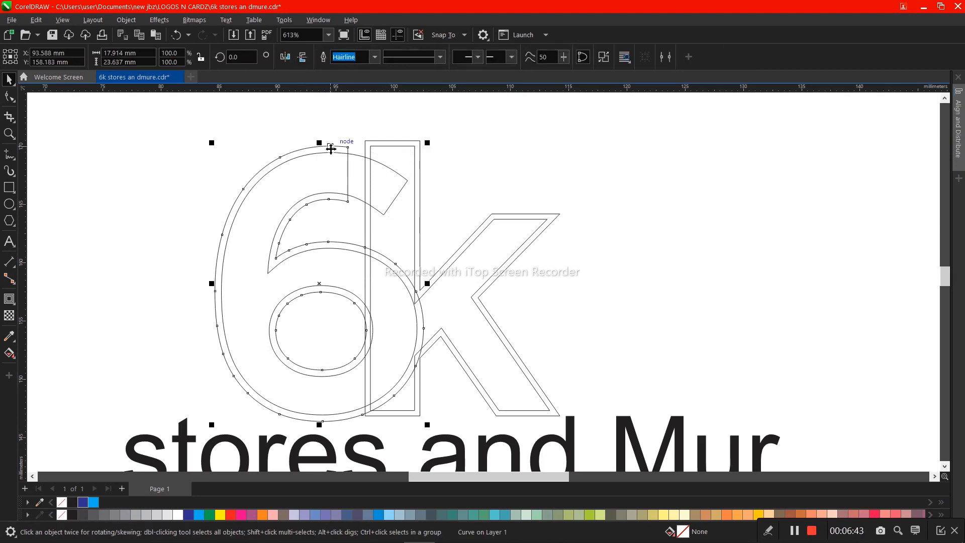
left_click(378, 155, "shift")
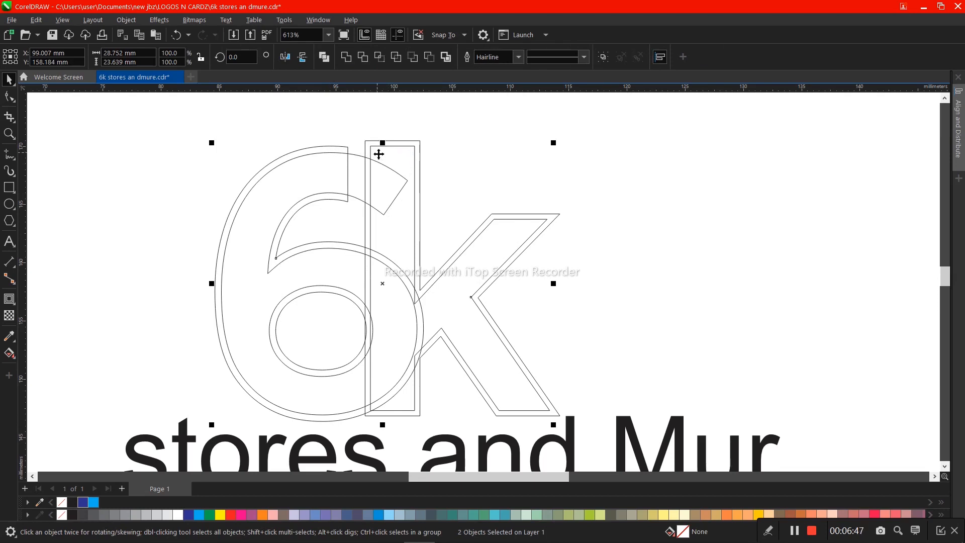
key("Escape")
left_click(363, 57)
left_click(467, 167)
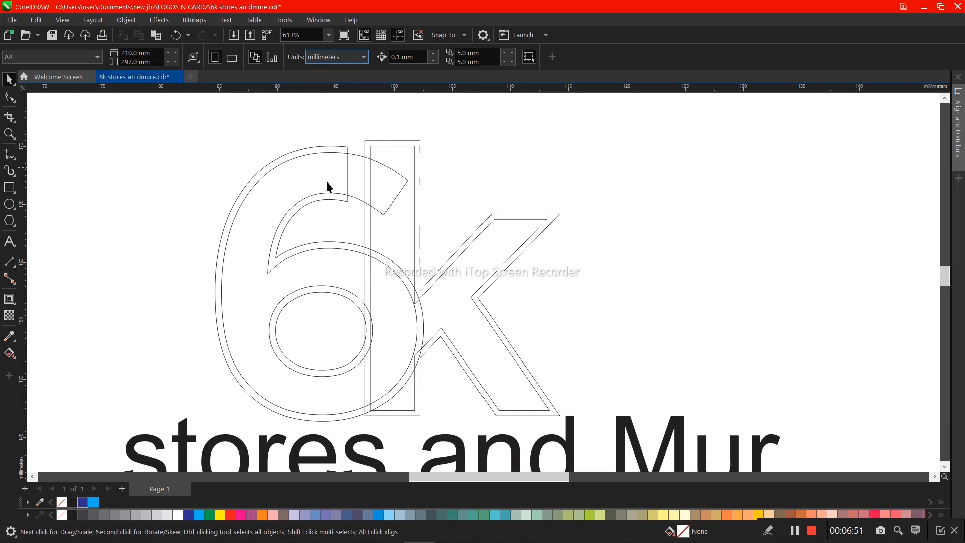
- Trim the inner k curve with the 6's outer contour, and delete that outer contour
left_click(306, 150)
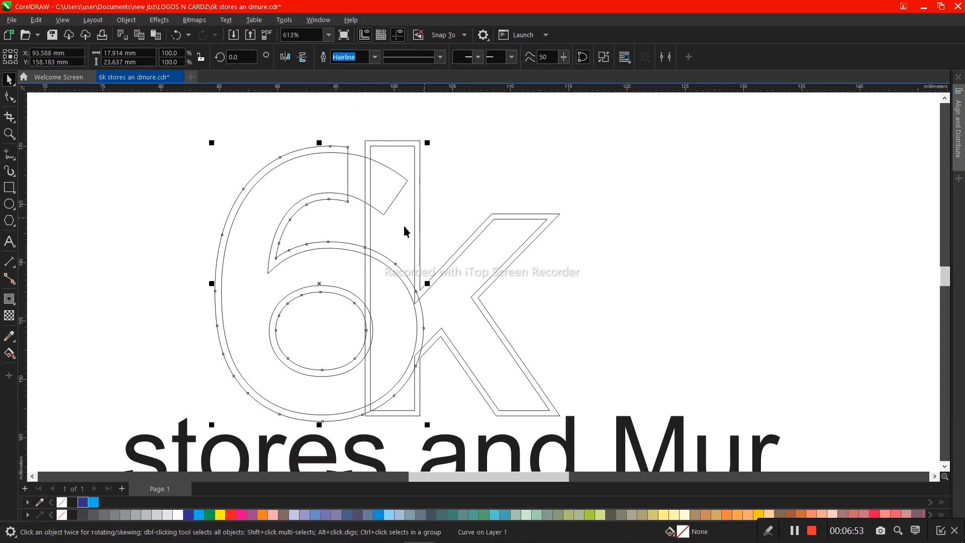
left_click(385, 191, "shift")
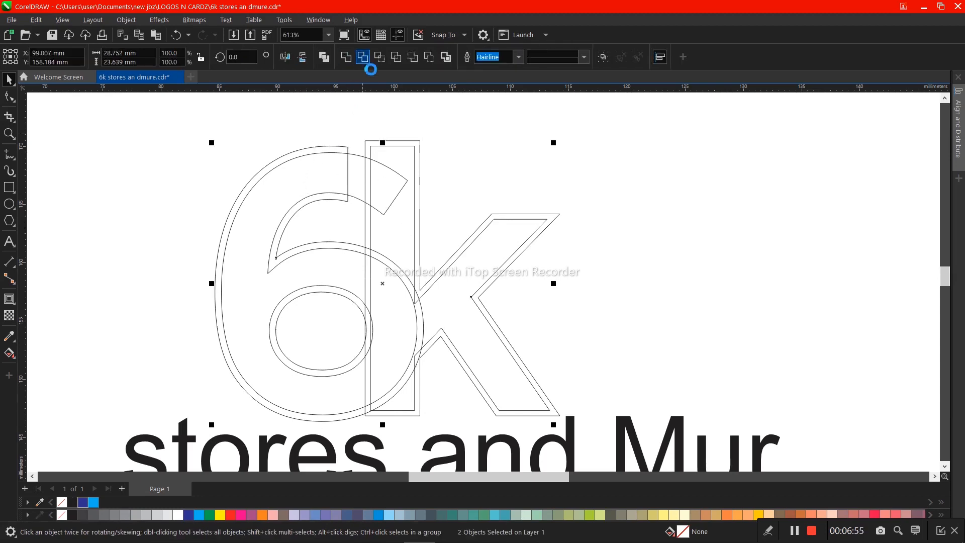
left_click(363, 57)
left_click(419, 131)
left_click(328, 147)
key("Escape")
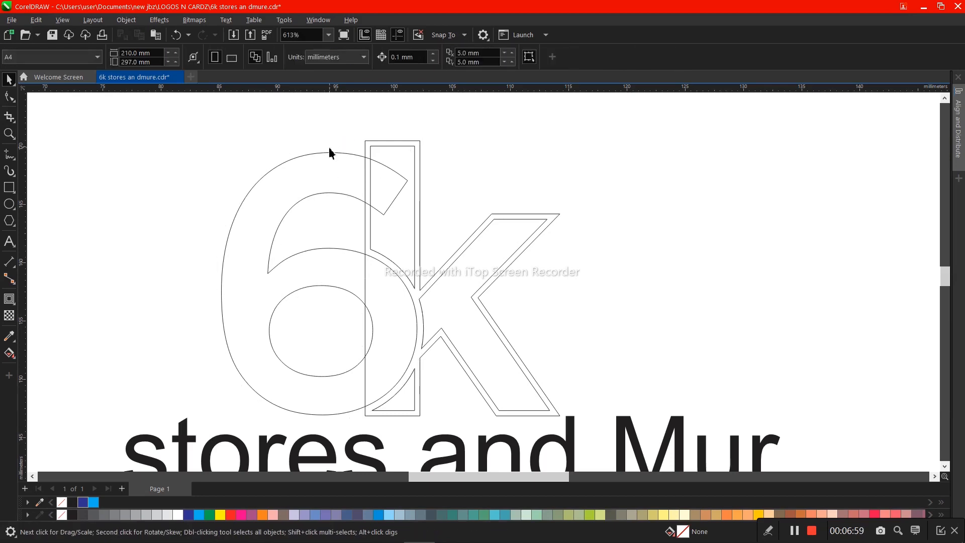
key("Tab")
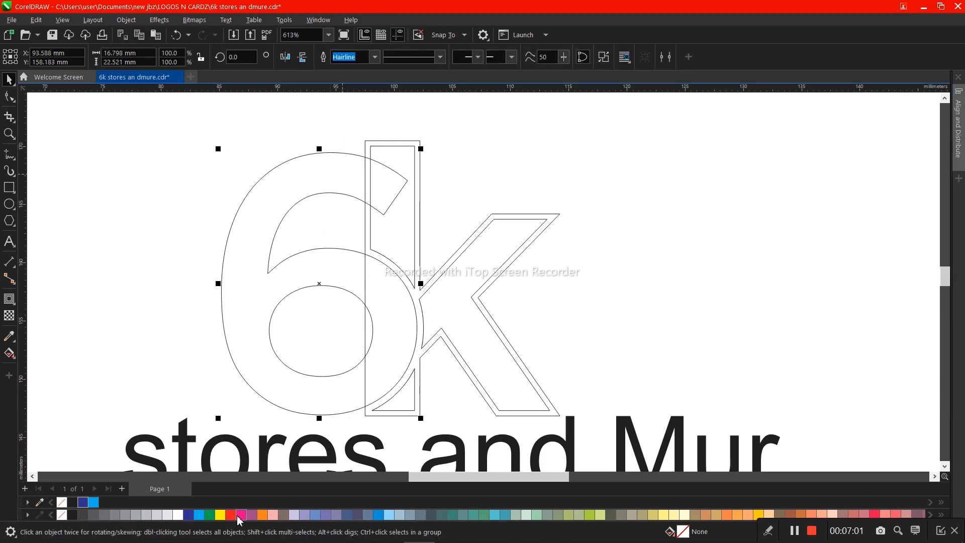
left_click(241, 515)
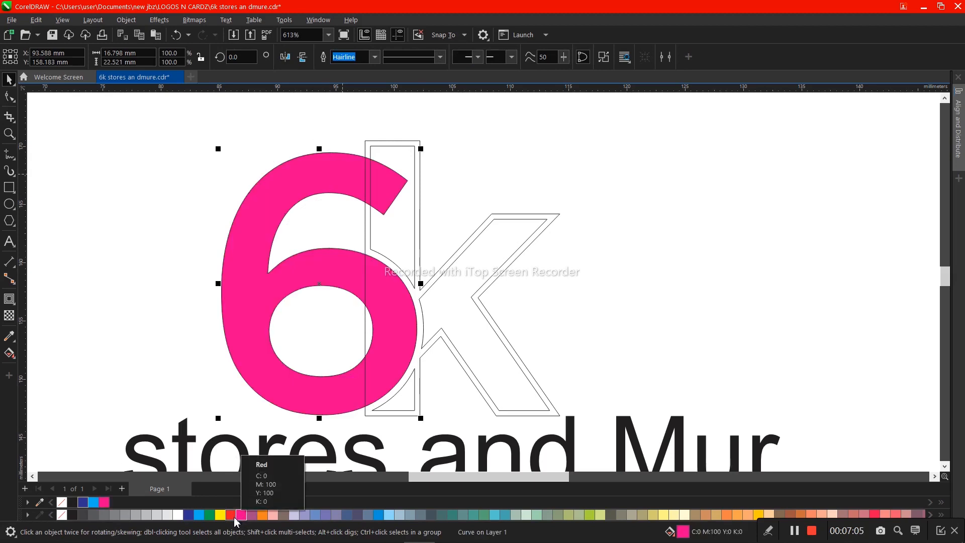
key("ctrl+z")
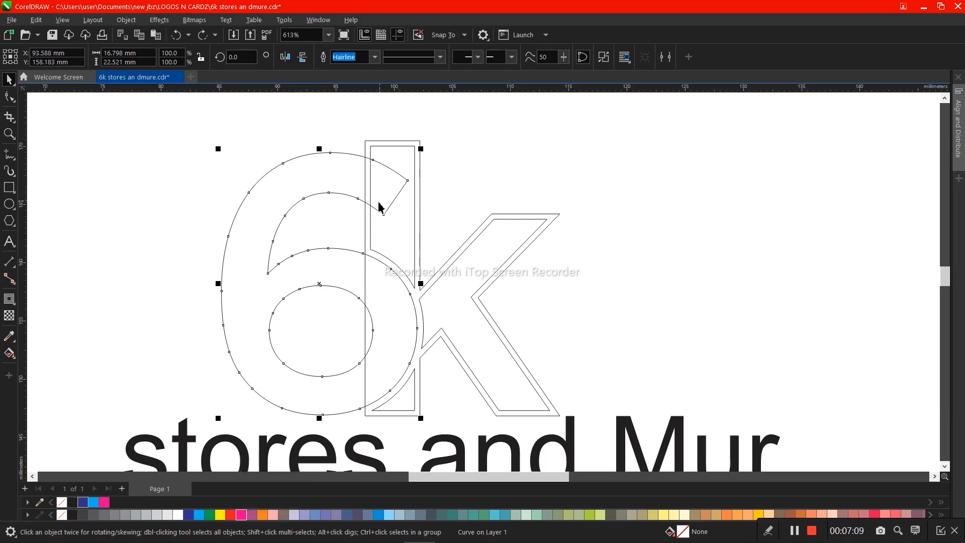
left_click(9, 171)
key("space")
left_click(366, 146)
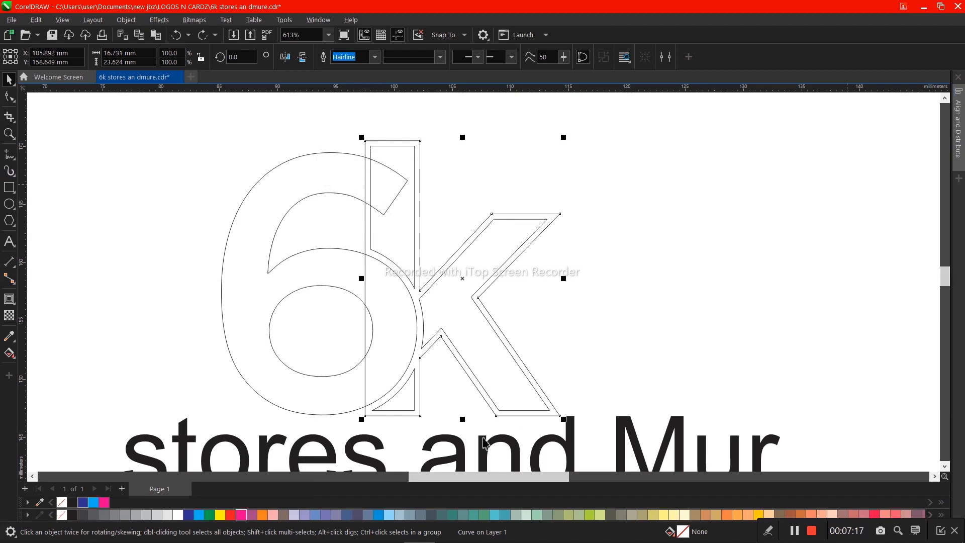
left_click(463, 515)
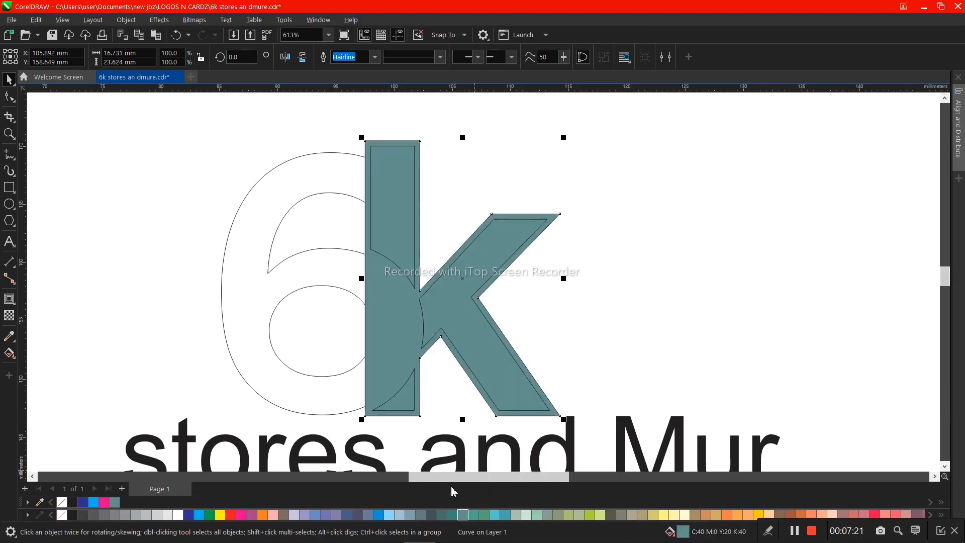
left_click(62, 503)
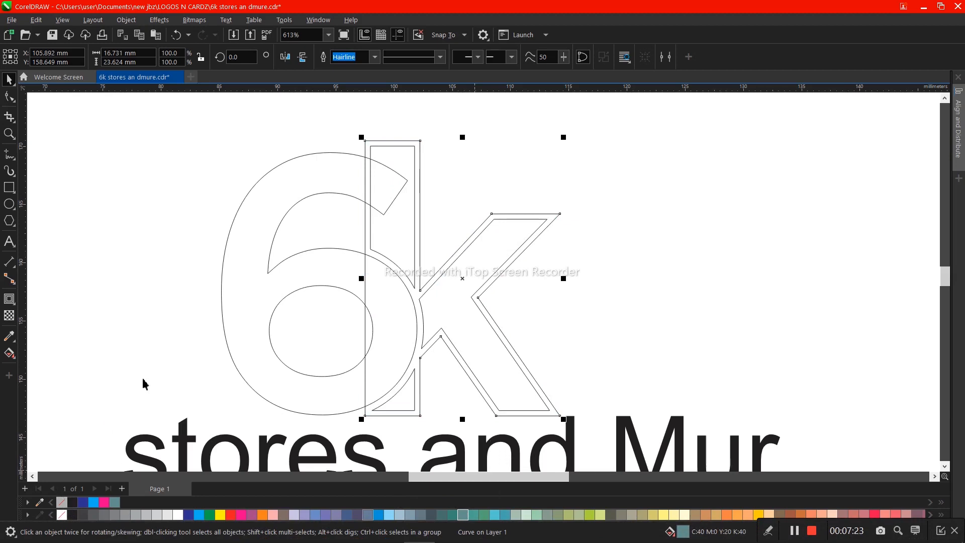
- Draw a rectangle about 9 by 15.8 mm over the lower part of the k's stem and trim the k's outer contour with it
left_click(9, 187)
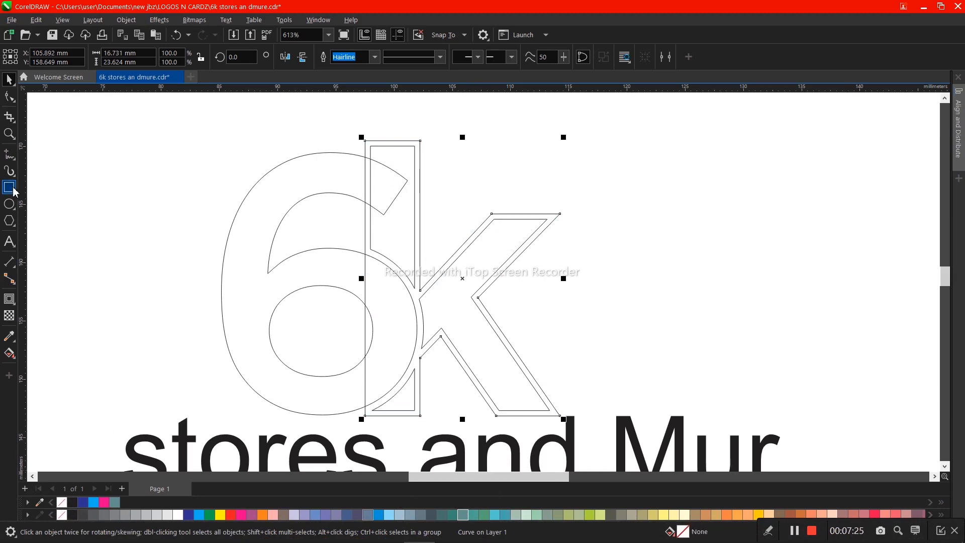
mouse_move(338, 237)
left_mouse_down()
mouse_move(424, 367)
mouse_move(444, 421)
left_mouse_up()
key("space")
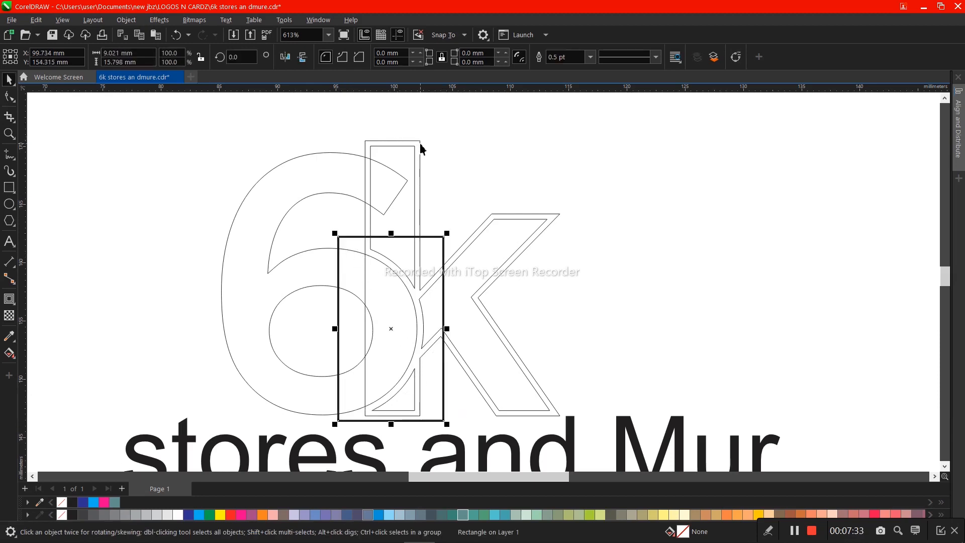
left_click(421, 148, "shift")
left_click(362, 57)
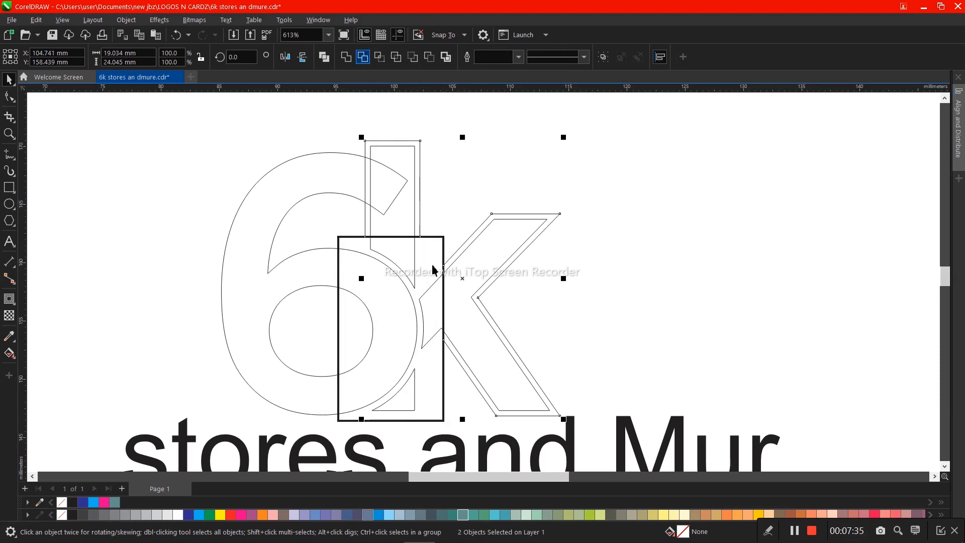
- Delete the rectangle over the k's lower stem and trim the 6 with the k's remaining outer contour
left_click(430, 265)
key("Delete")
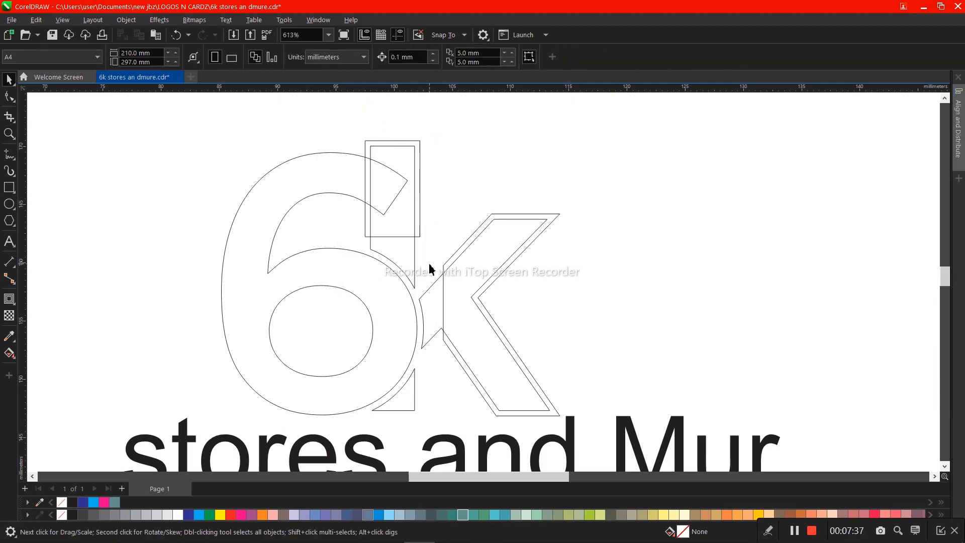
left_click(471, 234)
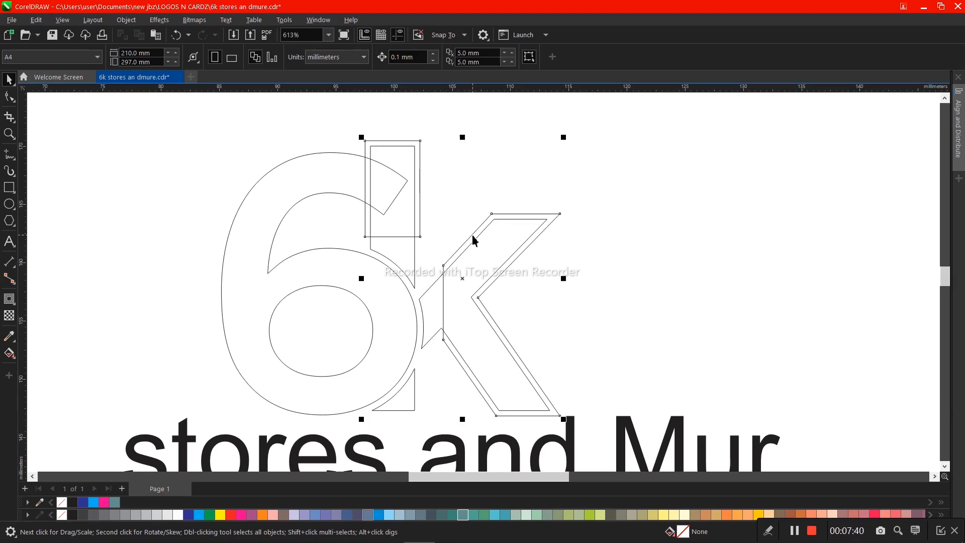
left_click(355, 156)
left_click(364, 57)
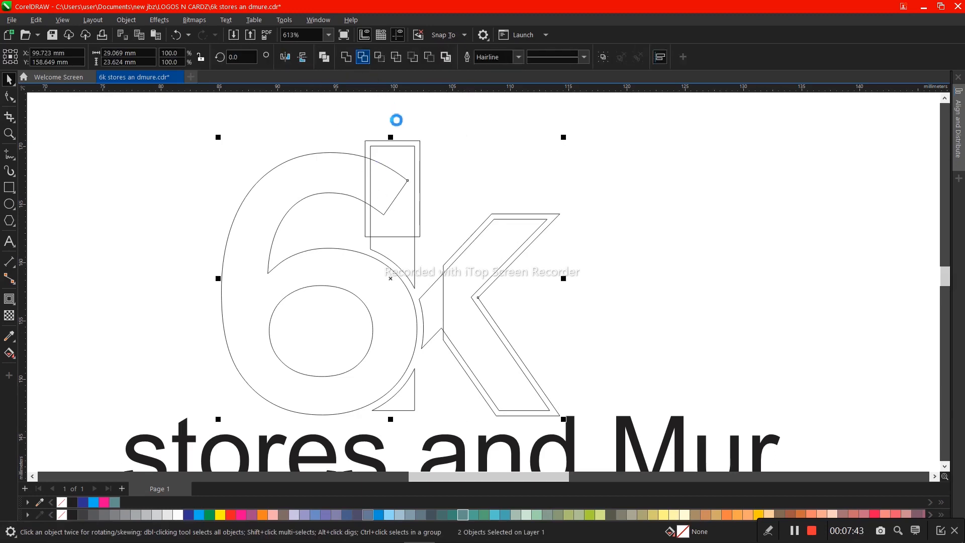
- Delete the k's outer contour, leaving only the trimmed 6 and k shapes
left_click(420, 146)
left_click(421, 147)
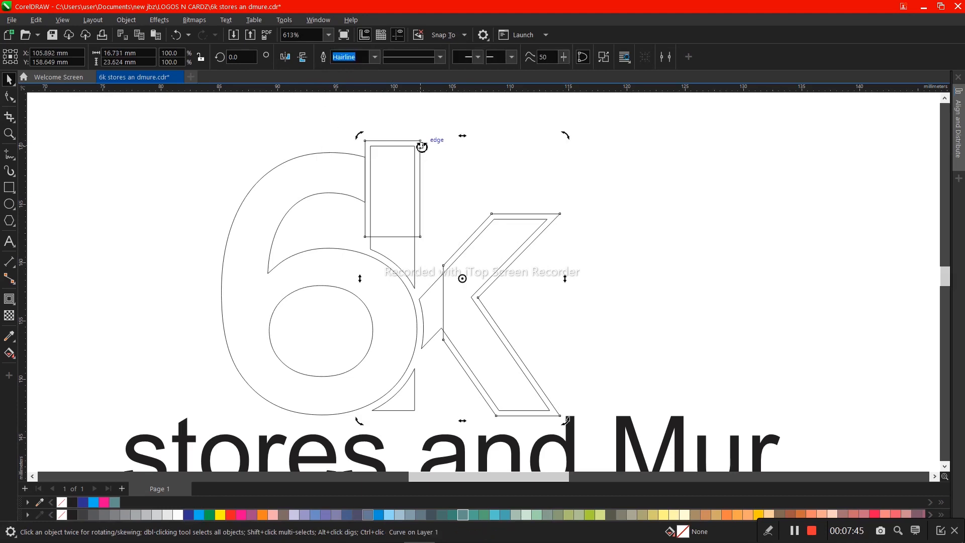
left_click(421, 148)
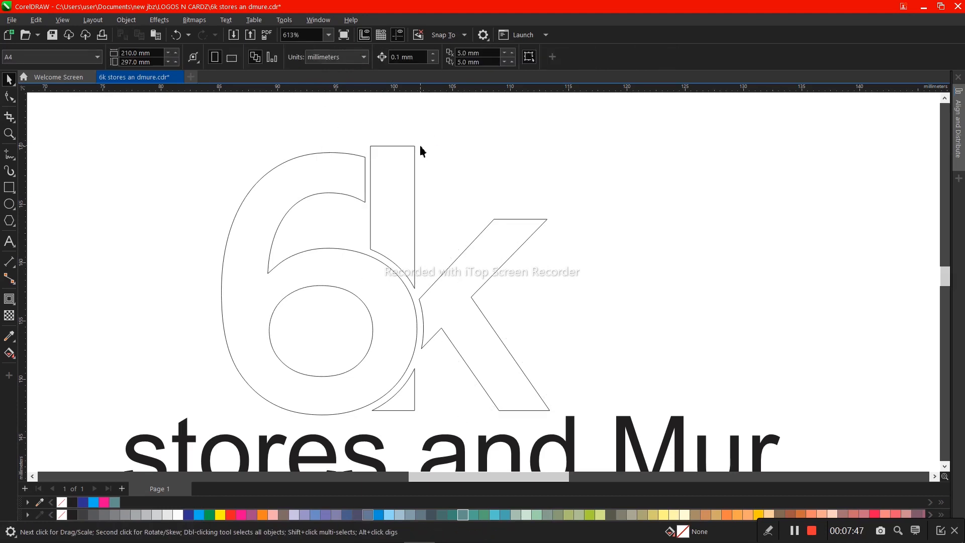
- Fill both the 6 and the k with blue, C100 M20 Y0 K0
left_click(393, 204)
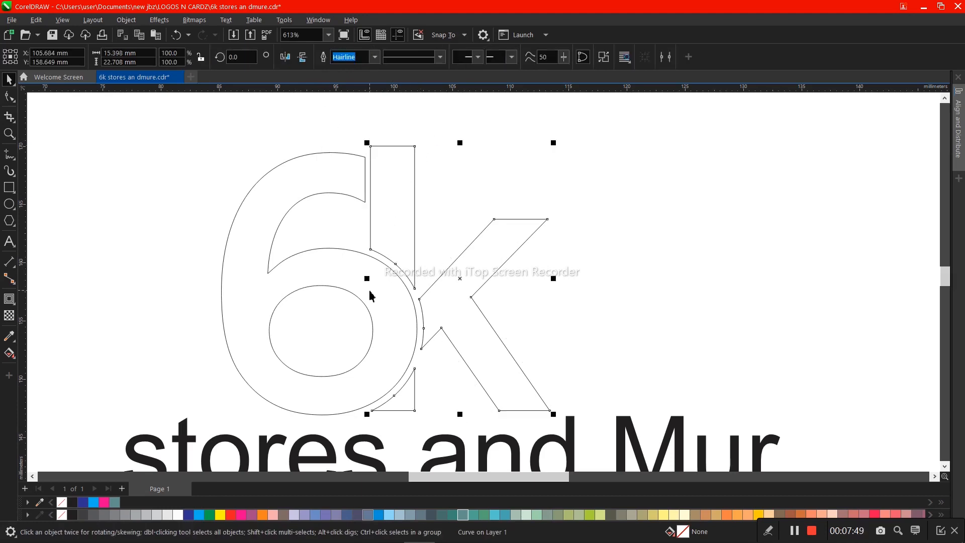
left_click(366, 414, "shift")
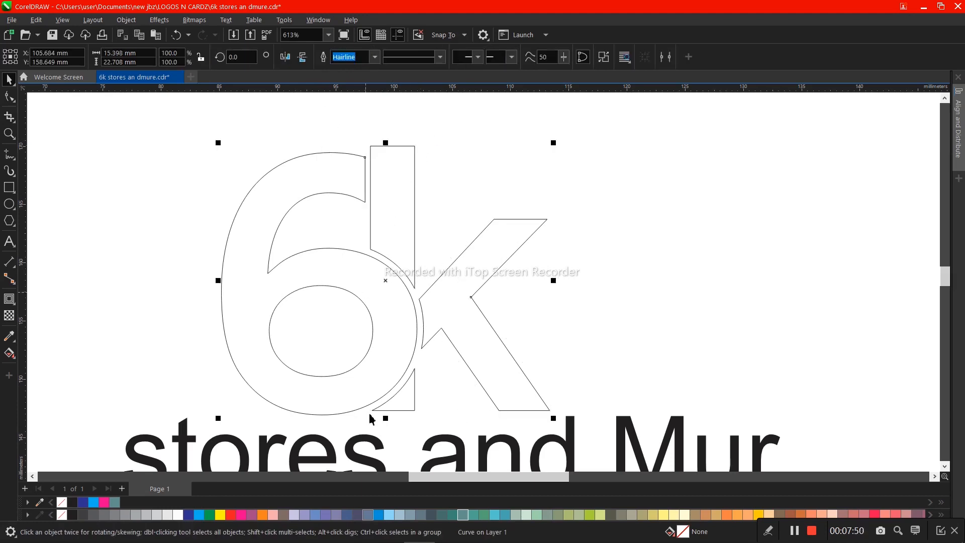
left_click(383, 514)
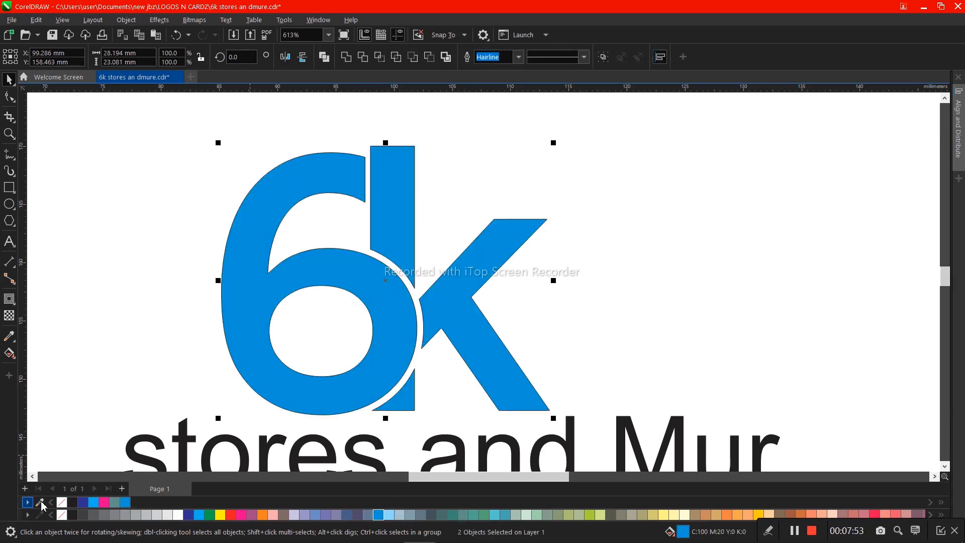
- Remove the outlines of the 6 and k, and delete the lower-right corner node of the k's bottom stem fragment
right_click(61, 503)
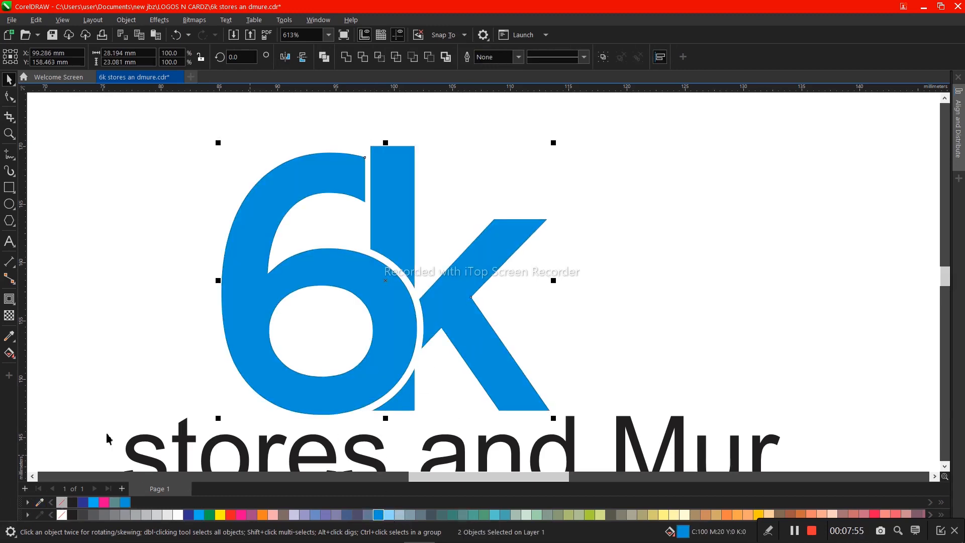
left_click(117, 385)
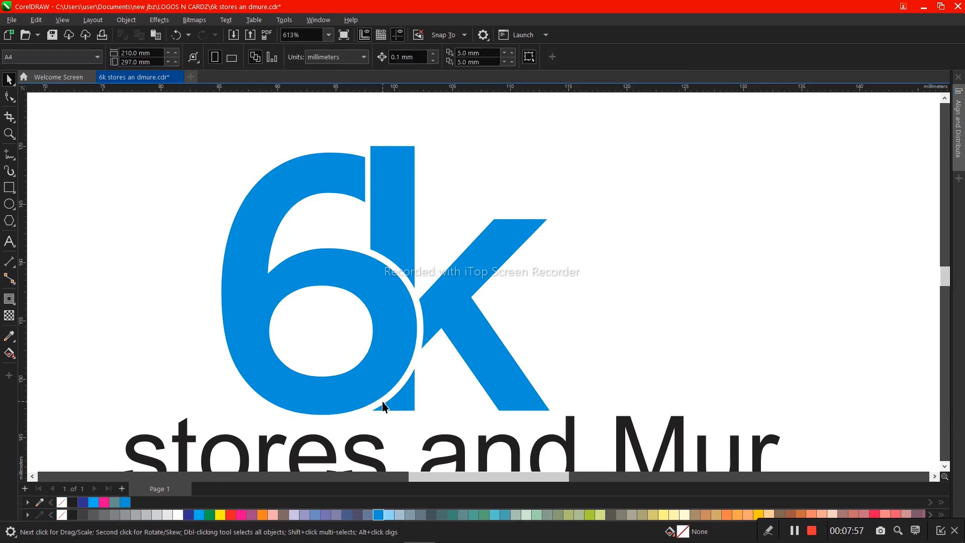
left_click(396, 407)
left_click(10, 96)
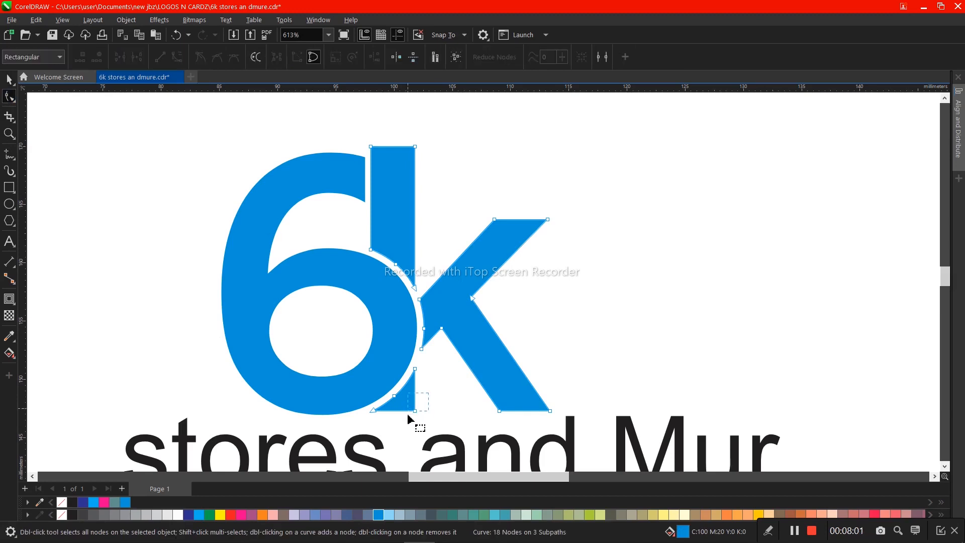
key("Delete")
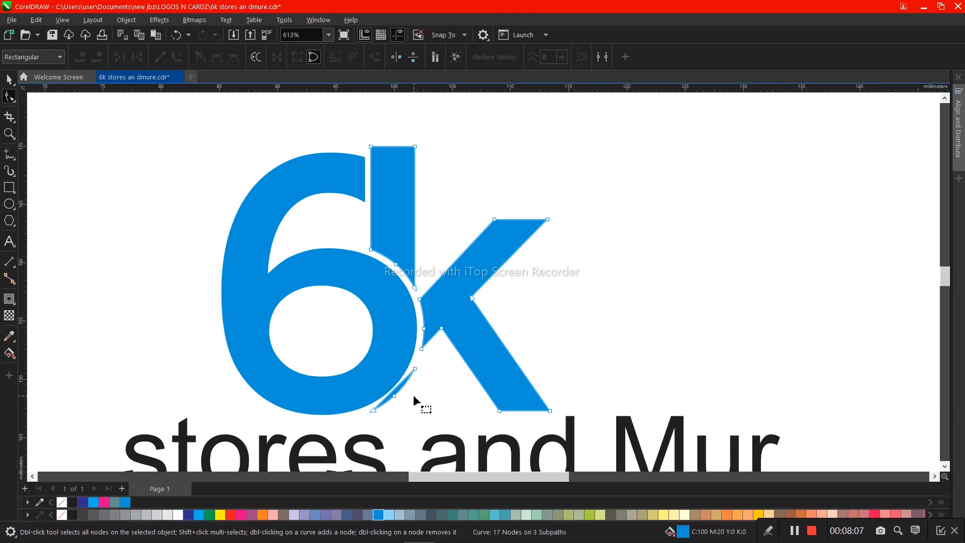
key("space")
left_click(566, 296)
scroll(565, 297, "down", 1)
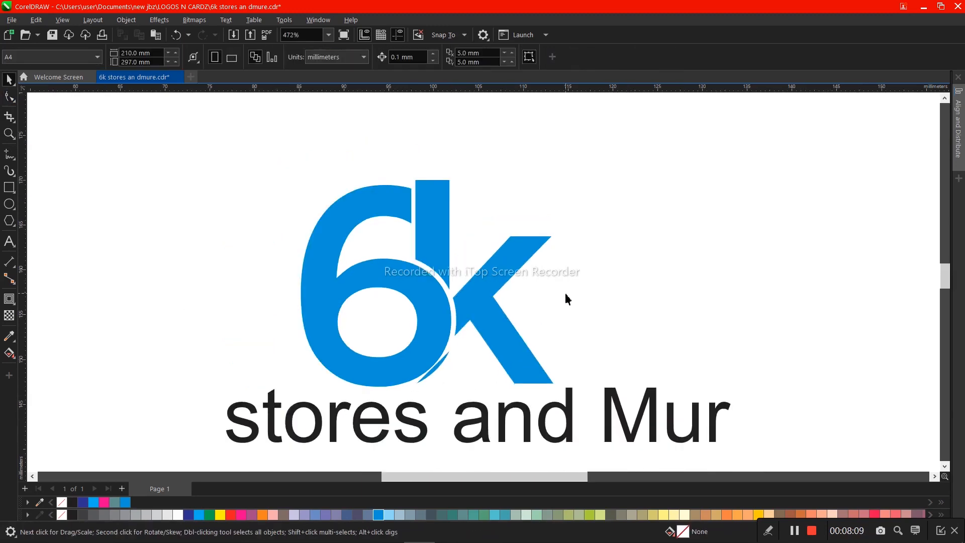
scroll(461, 394, "up", 1)
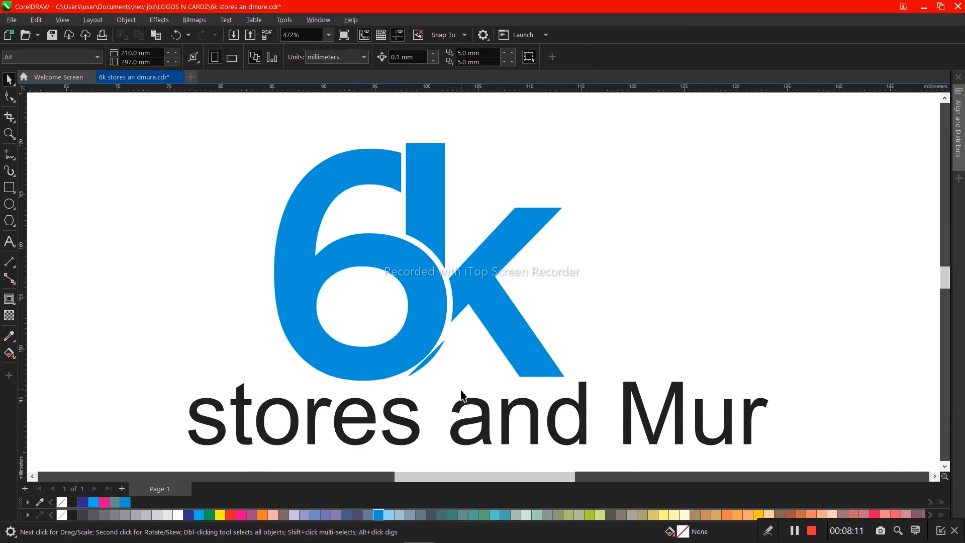
- Restore the stem fragment's deleted corner node, convert it to a curve, and delete it again to round the corner
key("ctrl+z")
key("space")
left_click_drag(465, 358, 423, 392)
left_click(177, 56)
left_click(454, 371)
left_click_drag(454, 374, 435, 398)
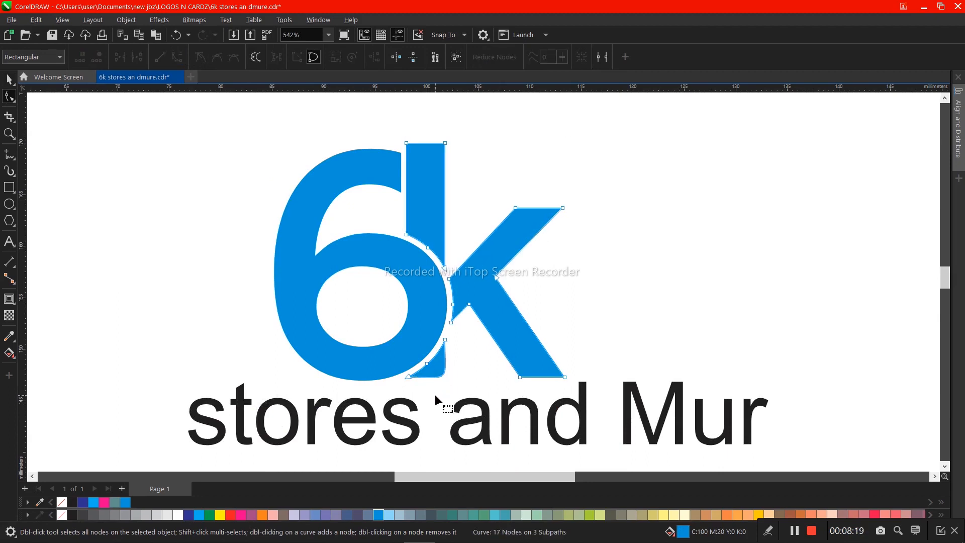
key("space")
key("space")
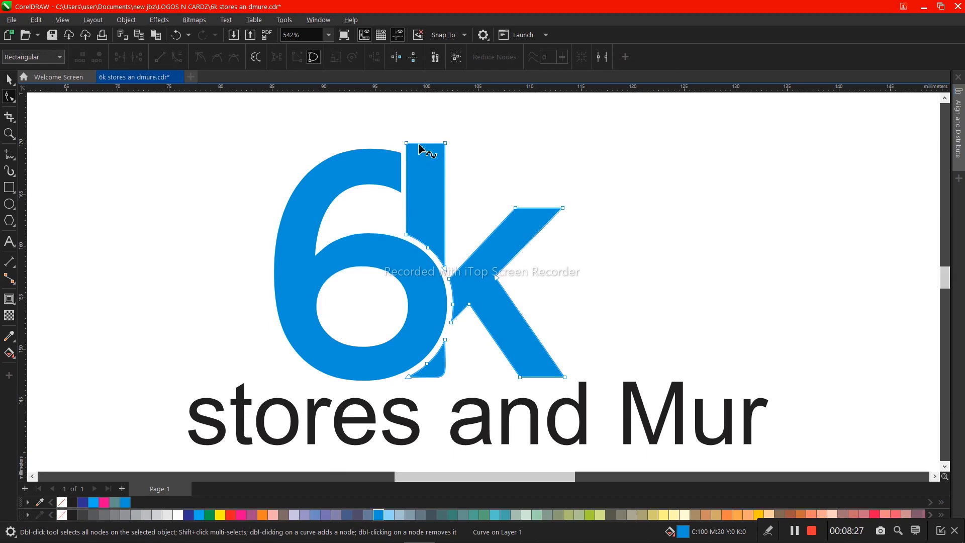
- Undo the recent edits back to before the 6 was trimmed with the k's outer contour
key("z")
left_click_drag(303, 128, 539, 227)
key("space")
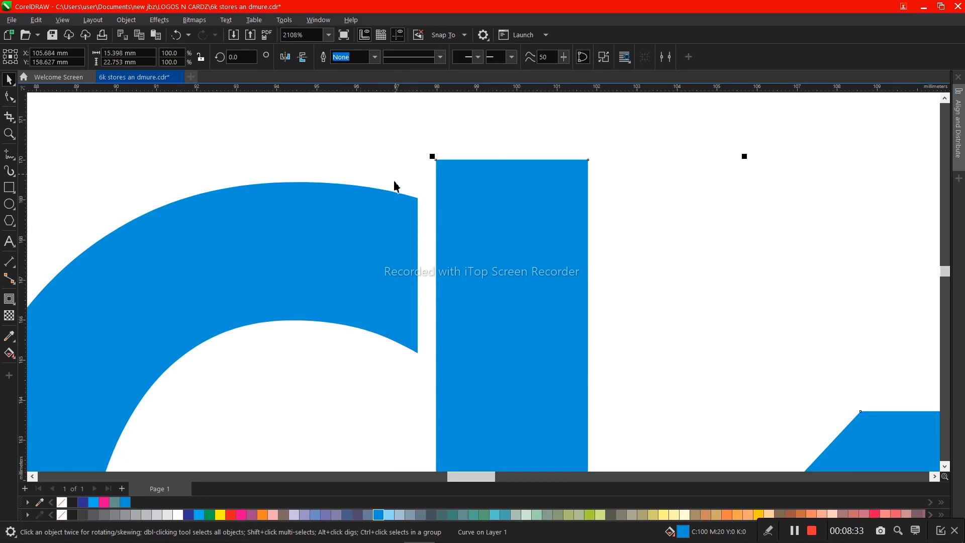
scroll(397, 195, "down", 5)
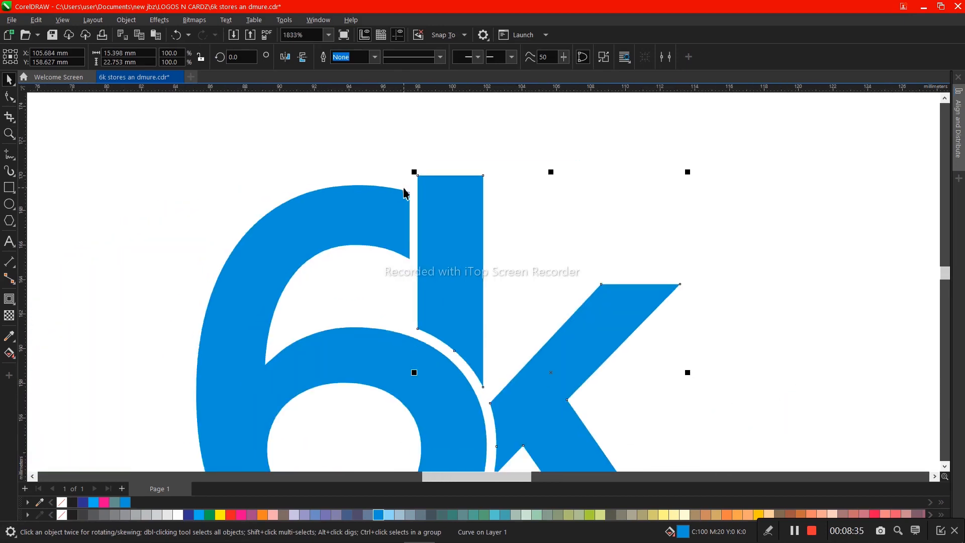
scroll(402, 258, "up", 2)
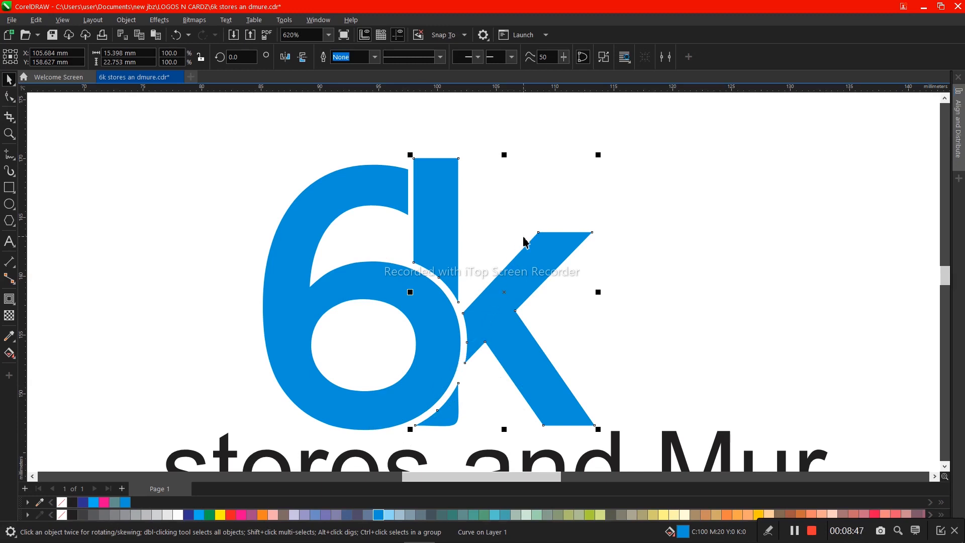
key("ctrl+z")
key("ctrl+z")
key("ctrl+z")
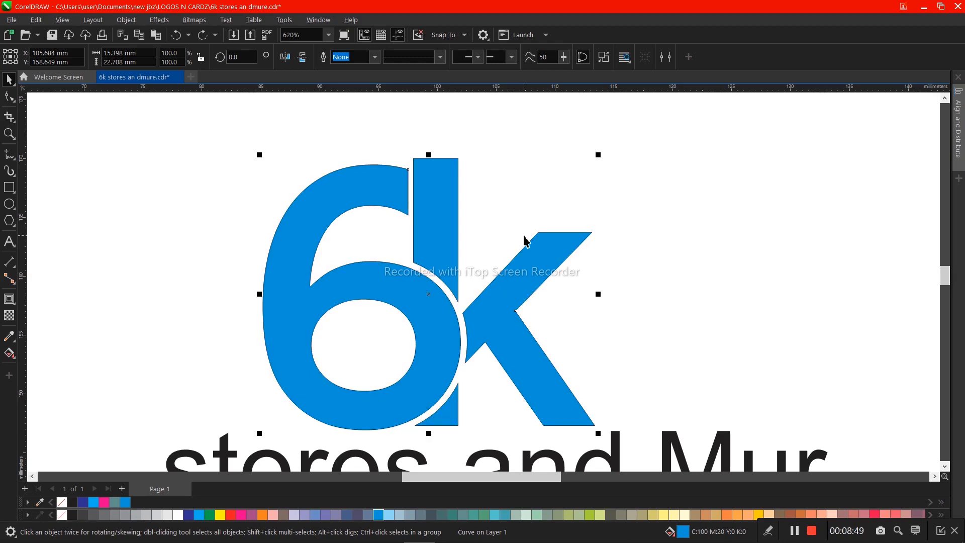
key("ctrl+z")
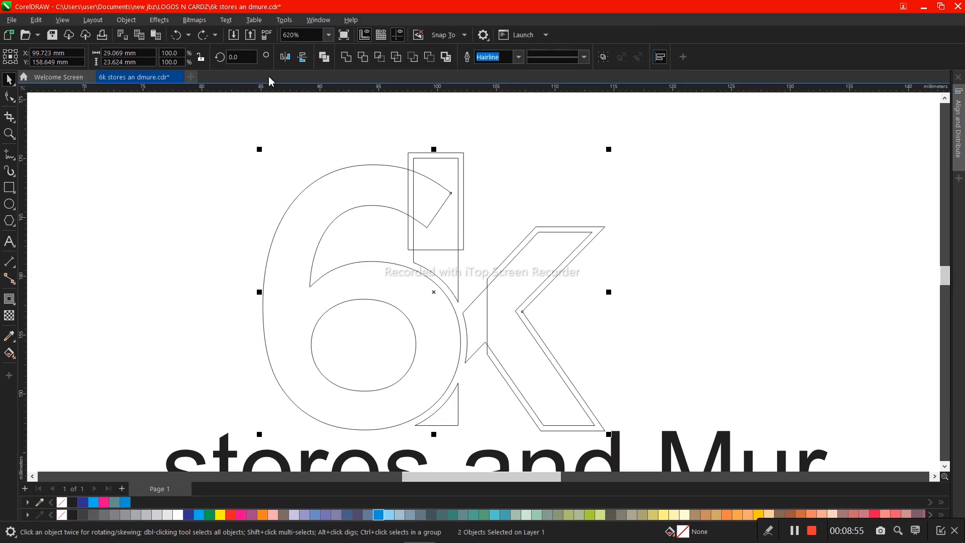
- Redo the 6's trim, the contour deletion and the blue fill of both letters
left_click(202, 36)
left_click(202, 36)
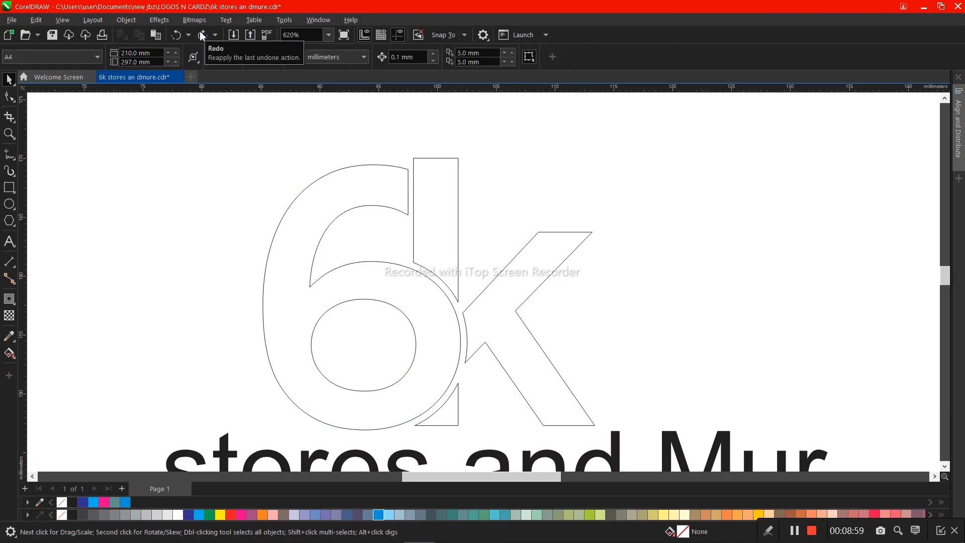
left_click(202, 35)
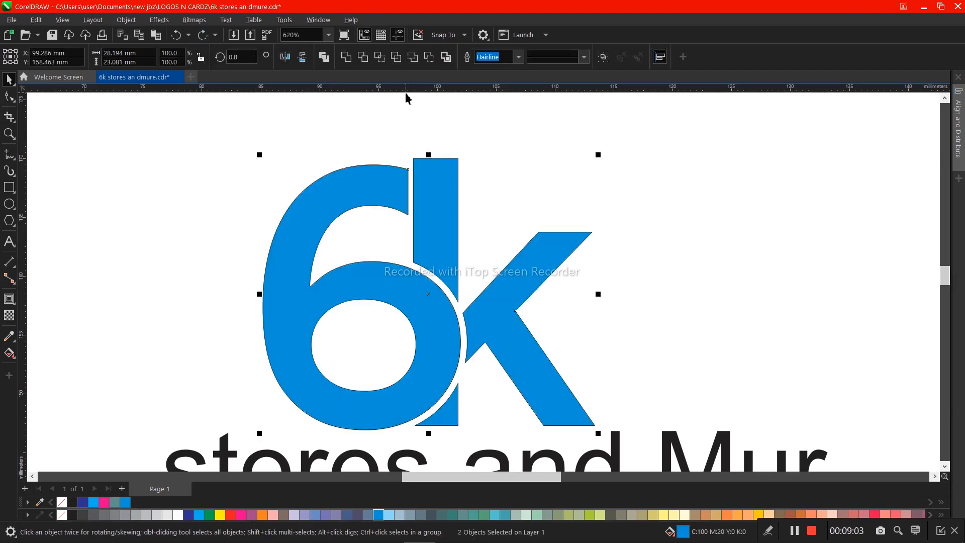
- Lower the two top nodes of the k's stem by about 1.1 mm, close to the height of the 6's cut tip
key("z")
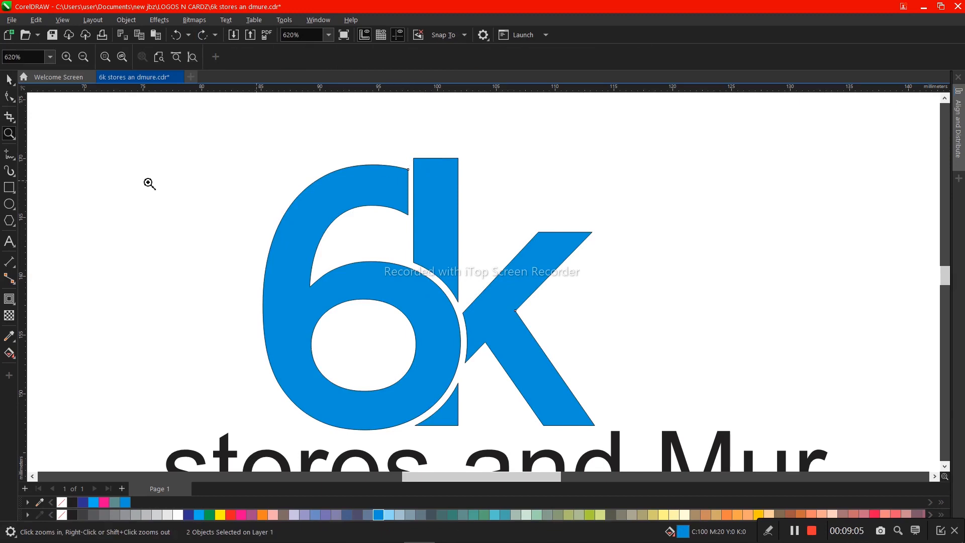
key("space")
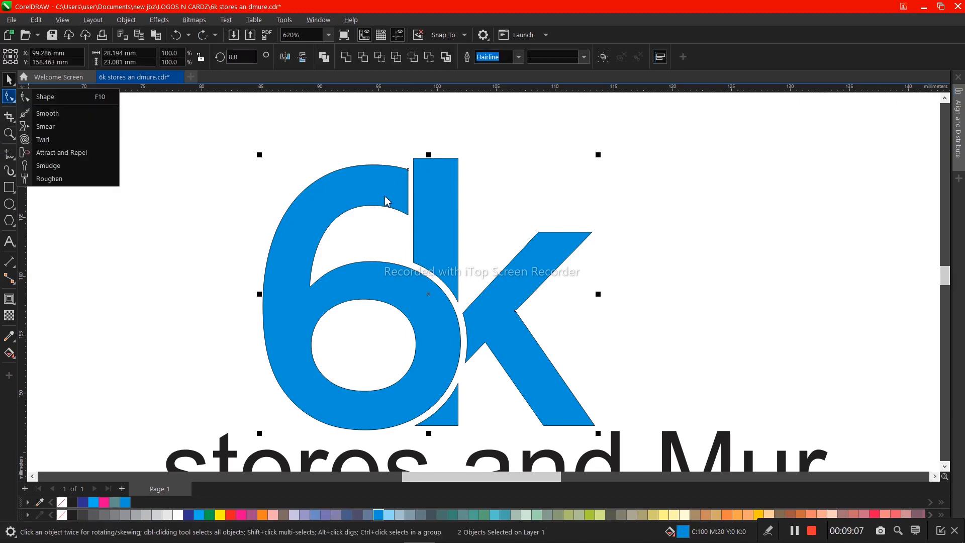
left_click(456, 192)
left_click(9, 97)
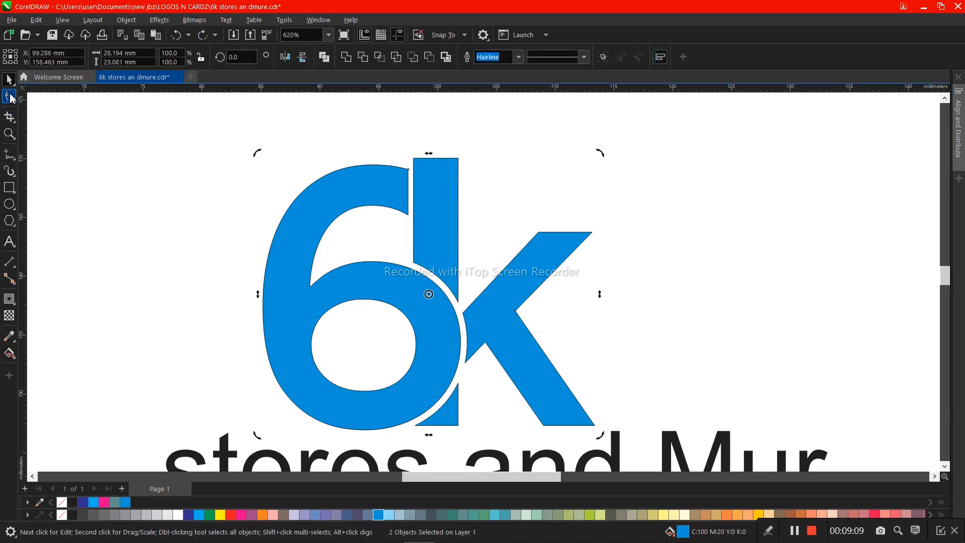
key("space")
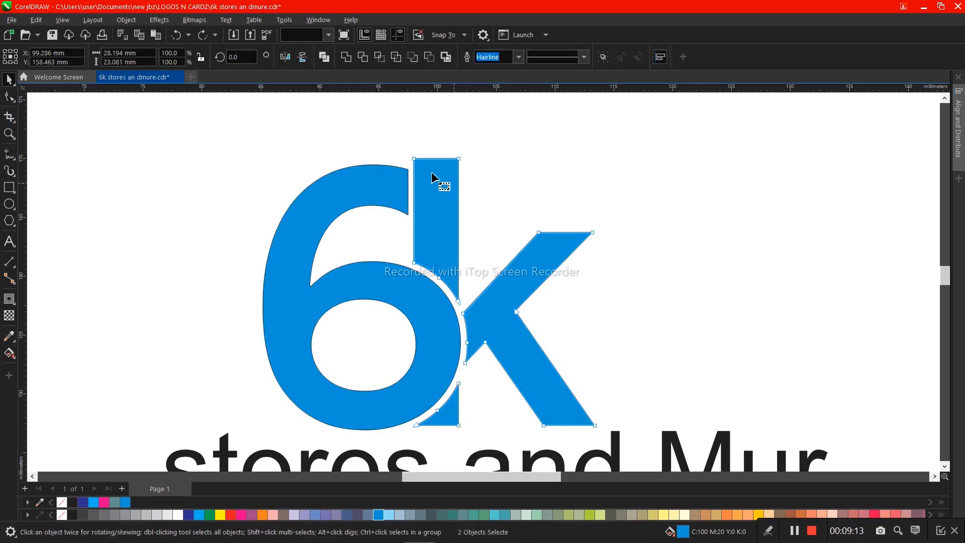
left_click(409, 147)
key("space")
left_click_drag(415, 159, 415, 174)
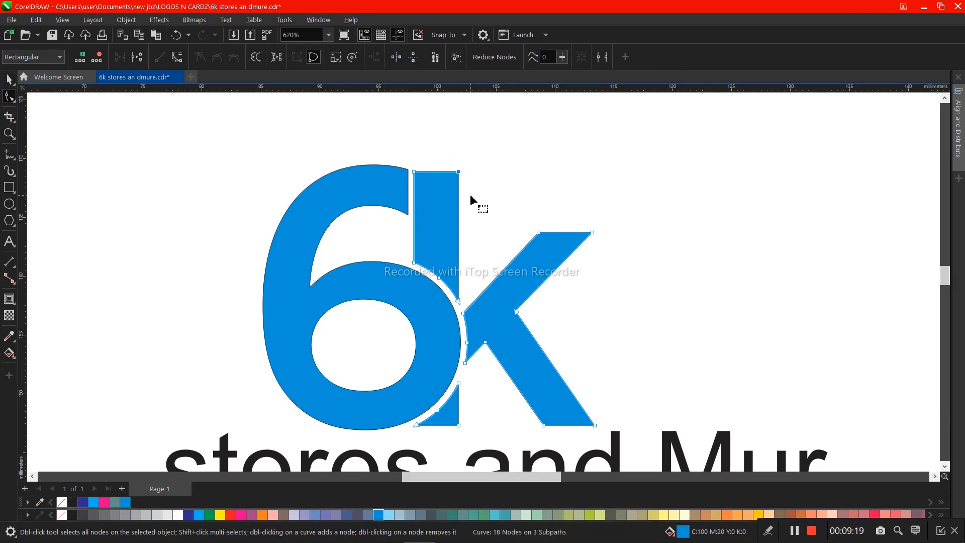
- Lower only the top-right node of the k's stem by about 2.2 mm to slant its top edge
key("Down")
key("Down")
key("Down")
key("Down")
key("Down")
key("Down")
key("Down")
key("Down")
key("Down")
key("Down")
key("Down")
key("Down")
key("Down")
key("Down")
key("Down")
key("Down")
key("Down")
key("Down")
key("Down")
key("Down")
key("Down")
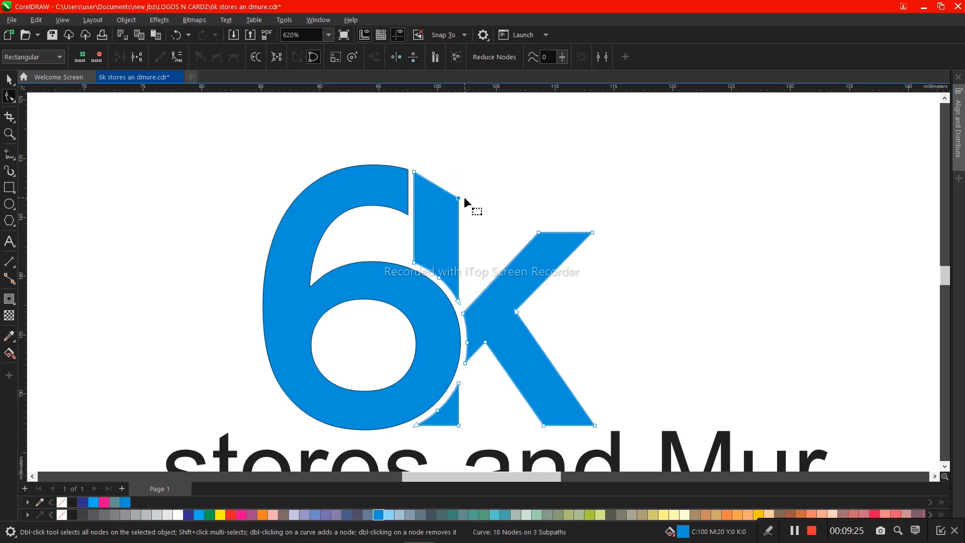
- Try lowering both top nodes of the k's slanted stem by about 0.8 mm
key("z")
left_click_drag(268, 139, 646, 342)
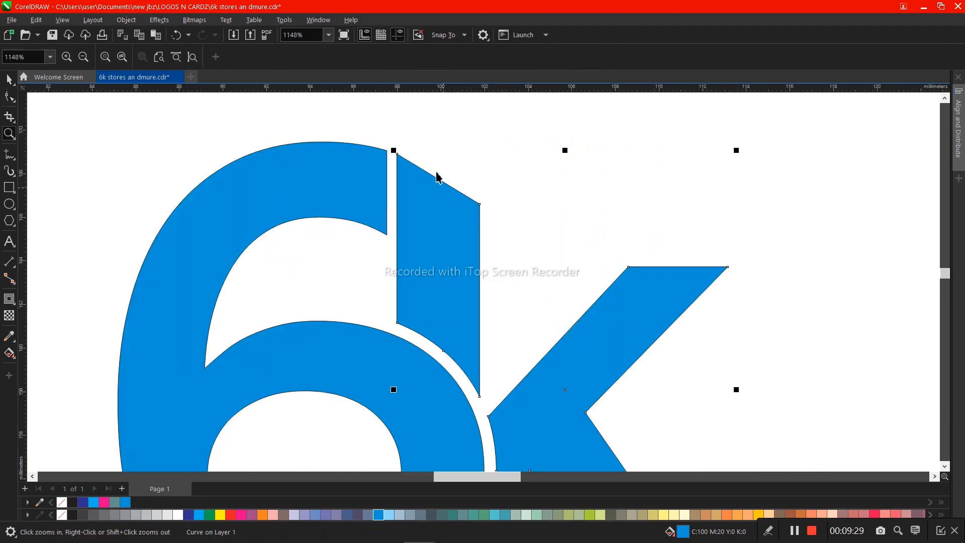
key("space")
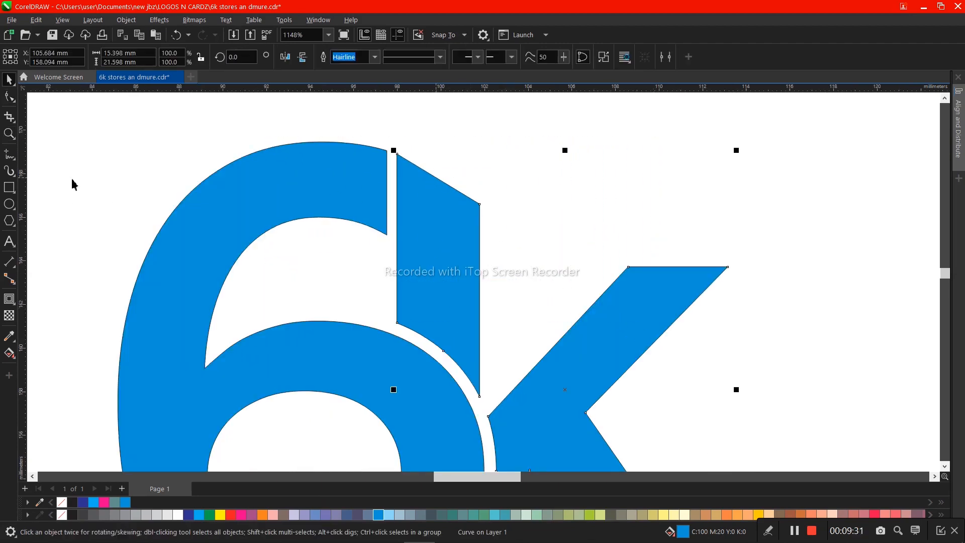
left_click(10, 98)
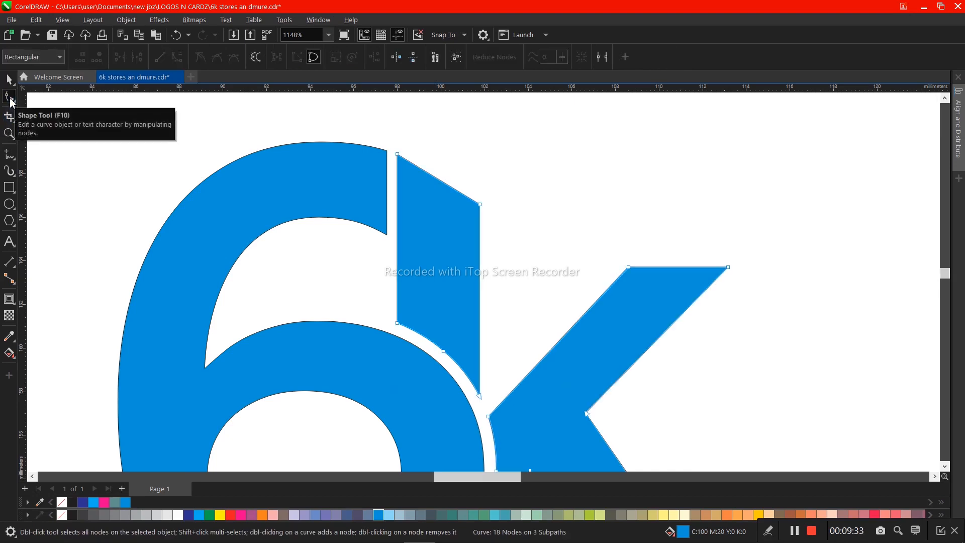
left_click_drag(392, 134, 510, 260)
key("Down")
key("Down")
key("Down")
key("Down")
key("Down")
key("Down")
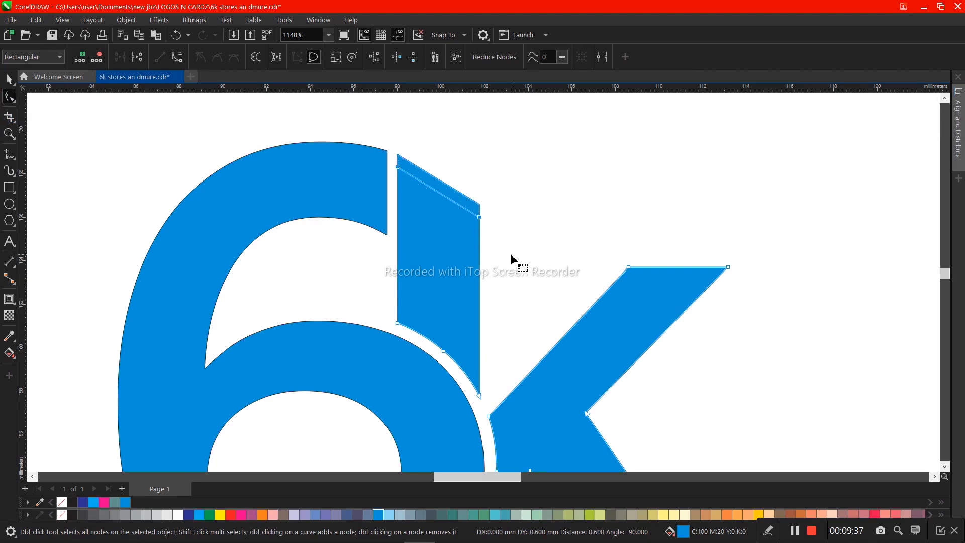
key("Down")
key("Down")
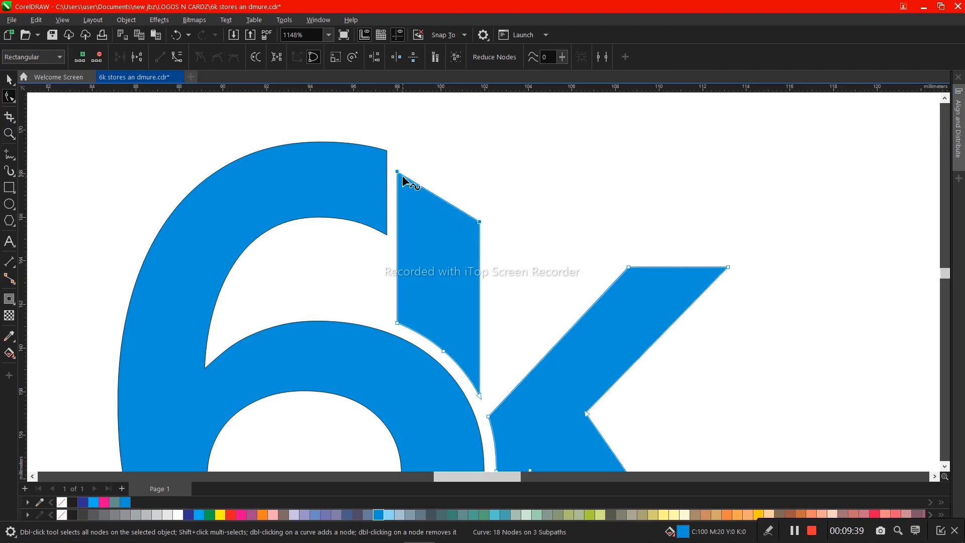
- Undo the last lowering of the stem's slanted top edge and reselect its two top nodes
key("ctrl+z")
key("ctrl+z")
key("ctrl+z")
key("ctrl+z")
key("ctrl+z")
key("ctrl+z")
key("ctrl+z")
key("ctrl+z")
left_click_drag(387, 140, 521, 242)
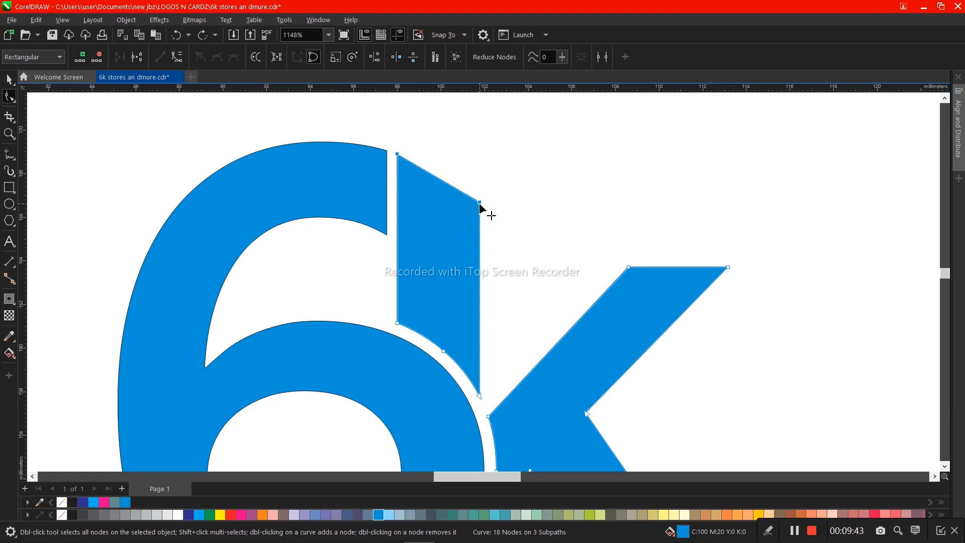
- Convert the slanted top edge of the k's stem to a curve and bend it outward into an arc
left_click_drag(480, 204, 445, 197)
right_click(443, 195)
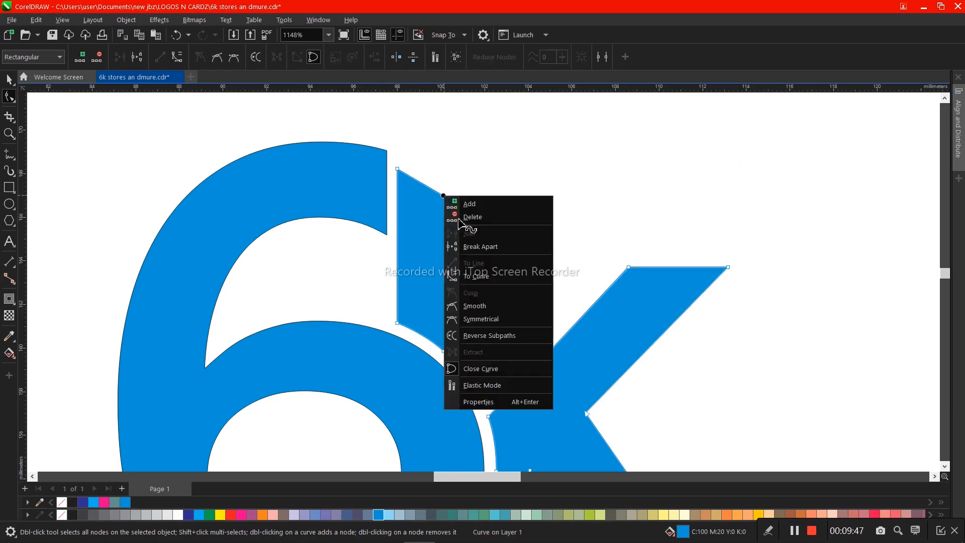
left_click(467, 247)
key("space")
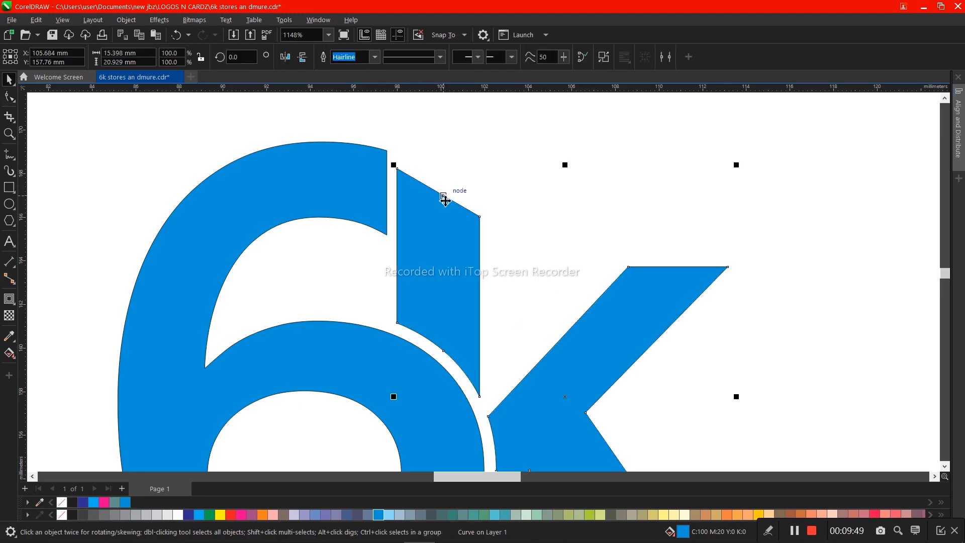
key("space")
right_click(442, 195)
left_click(462, 271)
key("space")
key("space")
left_click_drag(441, 194, 414, 166)
- Raise the two top nodes of the k's arched stem by about 0.7 mm to follow the 6's curve
left_click_drag(503, 249, 491, 231)
key("Up")
key("Up")
key("Up")
key("Up")
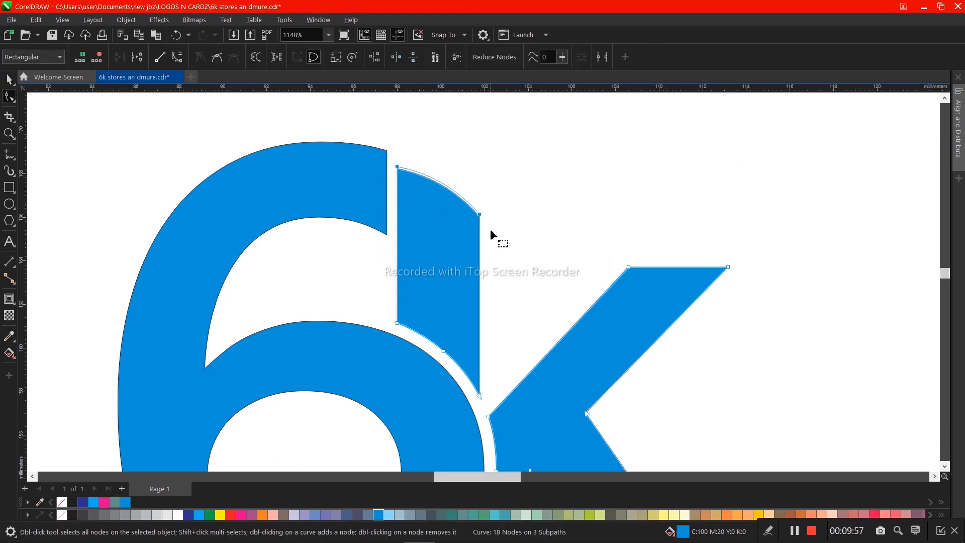
key("Up")
key("Up")
key("Up")
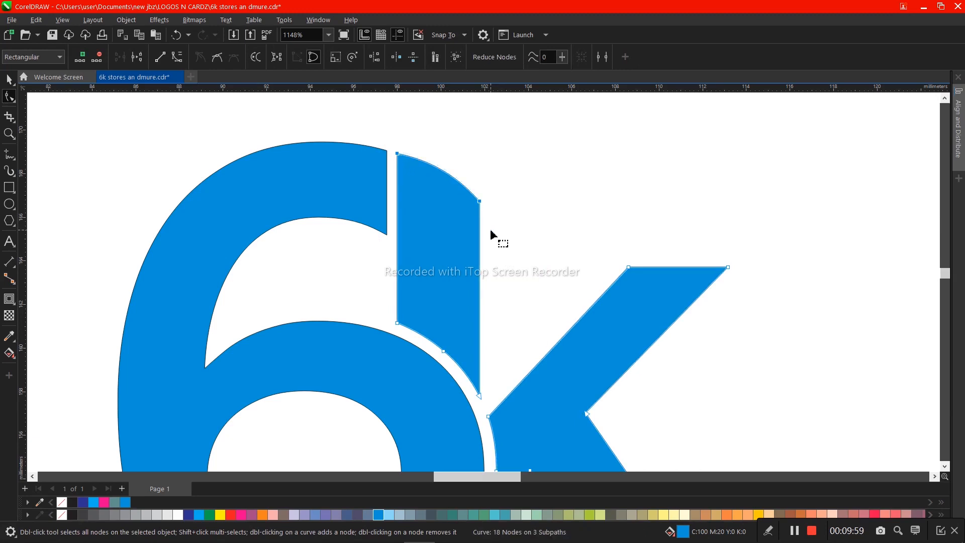
key("space")
scroll(485, 234, "down", 2)
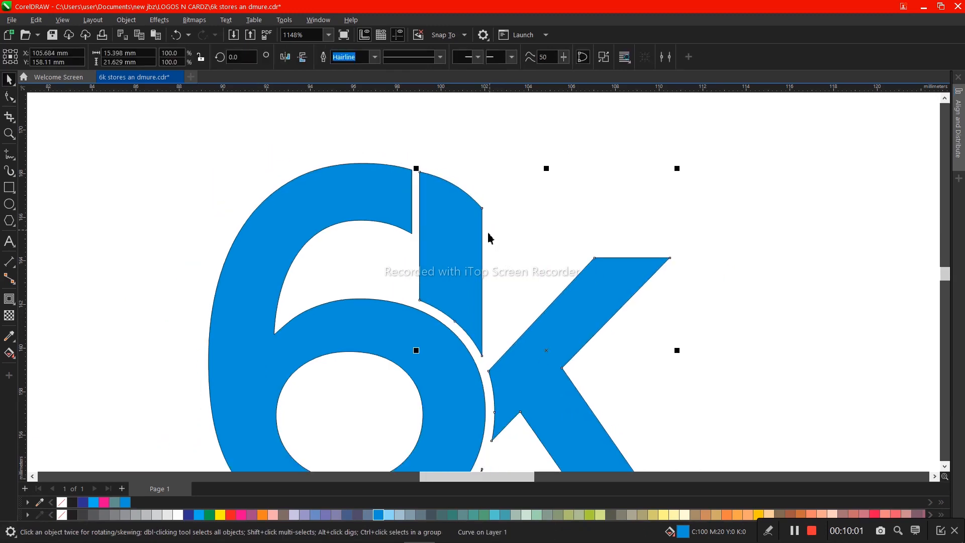
scroll(478, 234, "down", 2)
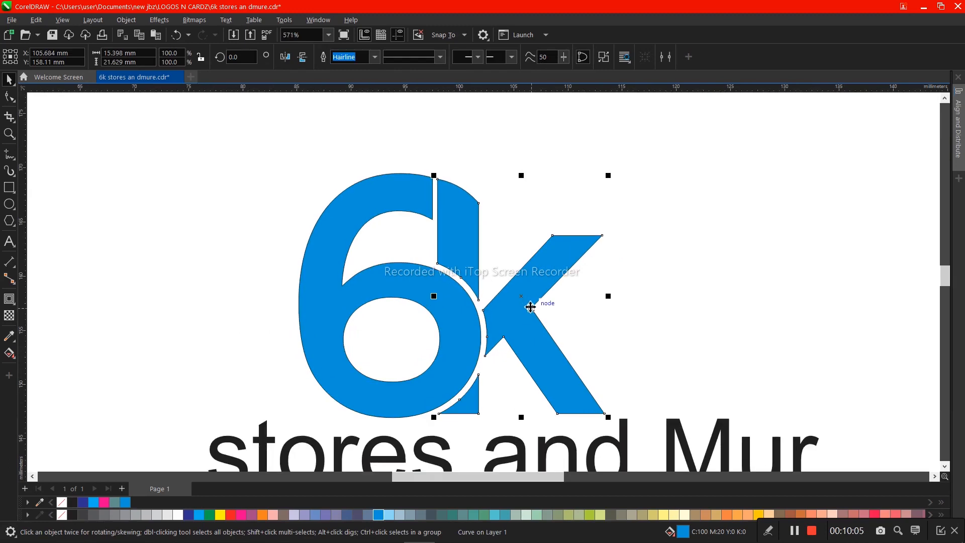
- Fill the k with a diagonal gradient running from red at its upper end to orange at its foot
left_click(231, 514)
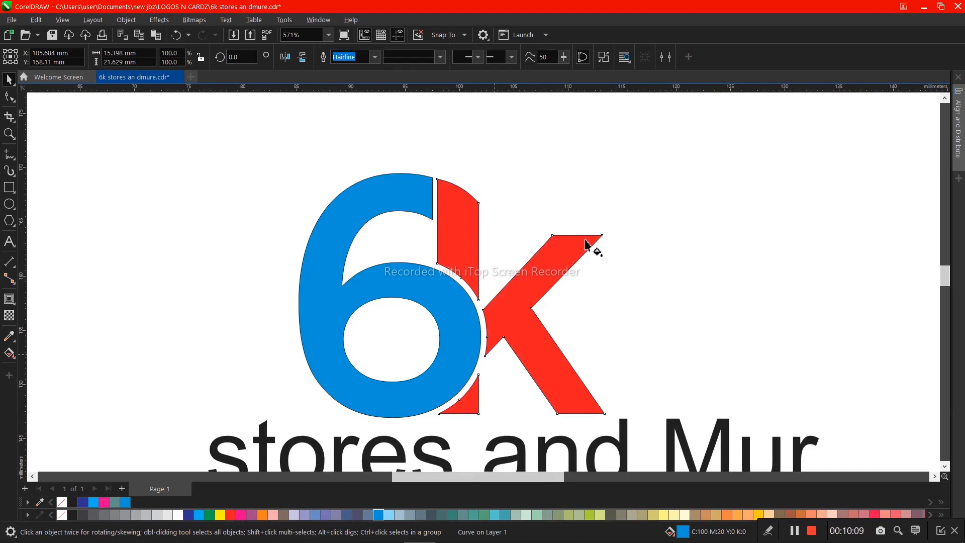
left_click_drag(586, 239, 460, 397)
left_click(262, 514)
left_click(657, 210)
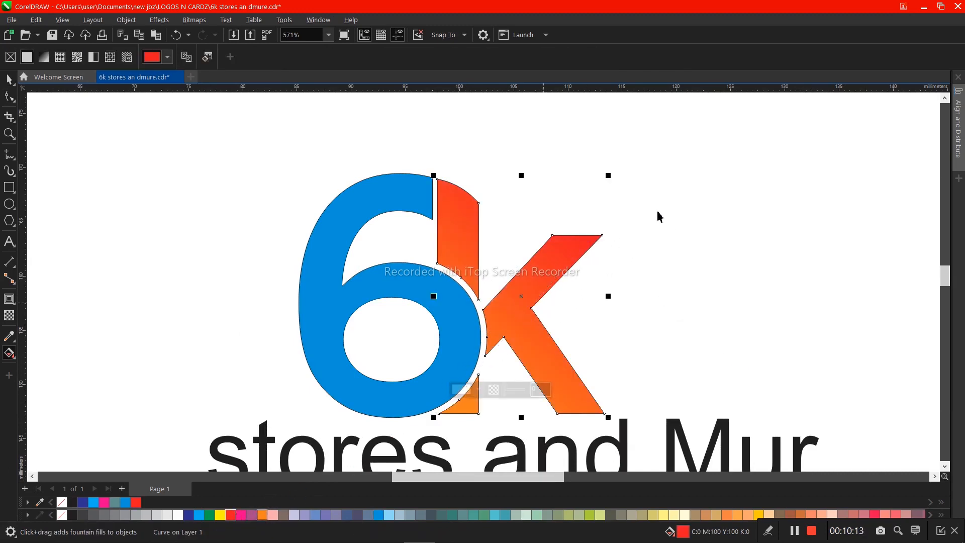
- Replace the gradient-filled k with a pasted copy of the plain blue, straight-topped k
key("ctrl+v")
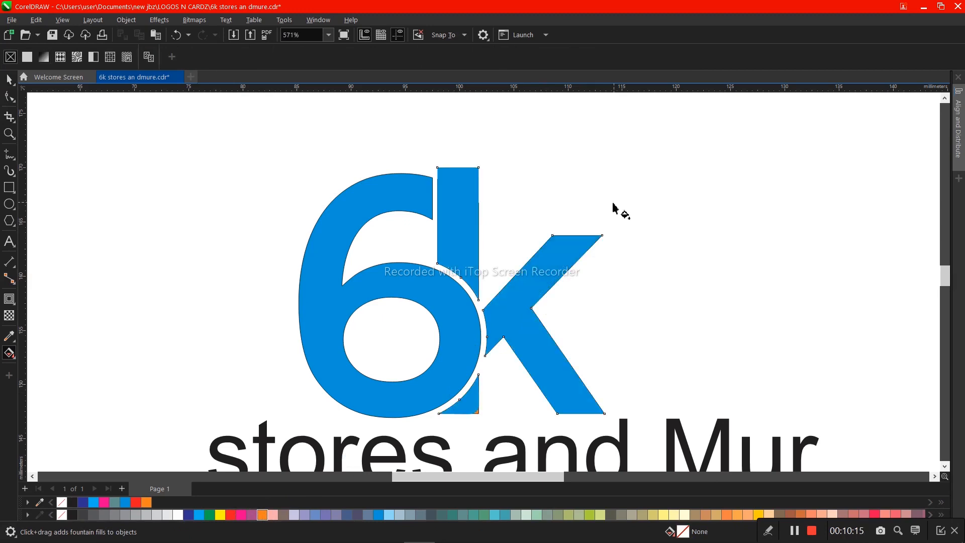
key("space")
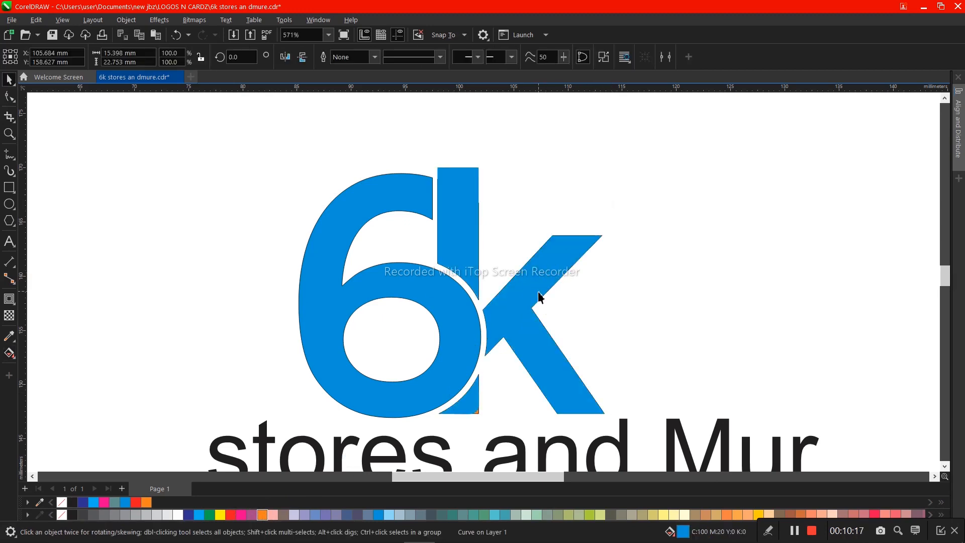
key("Escape")
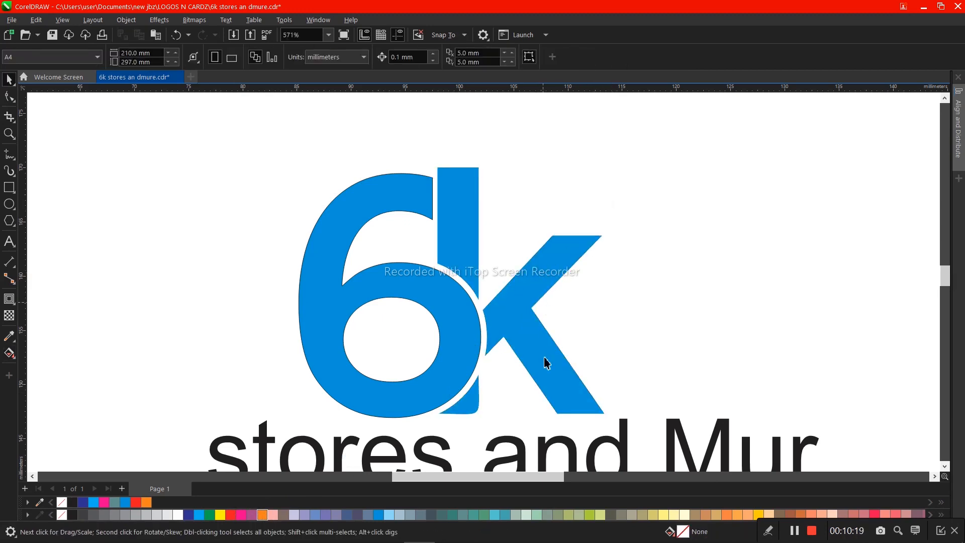
- Fill both the 6 and the k with the deepest black, C75 M68 Y65 K90
left_click(399, 290)
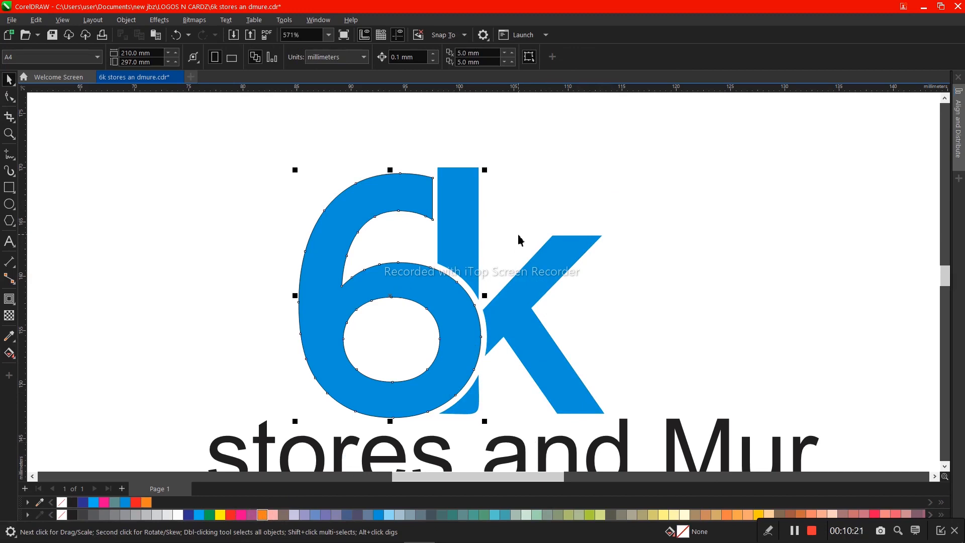
left_click(463, 234, "shift")
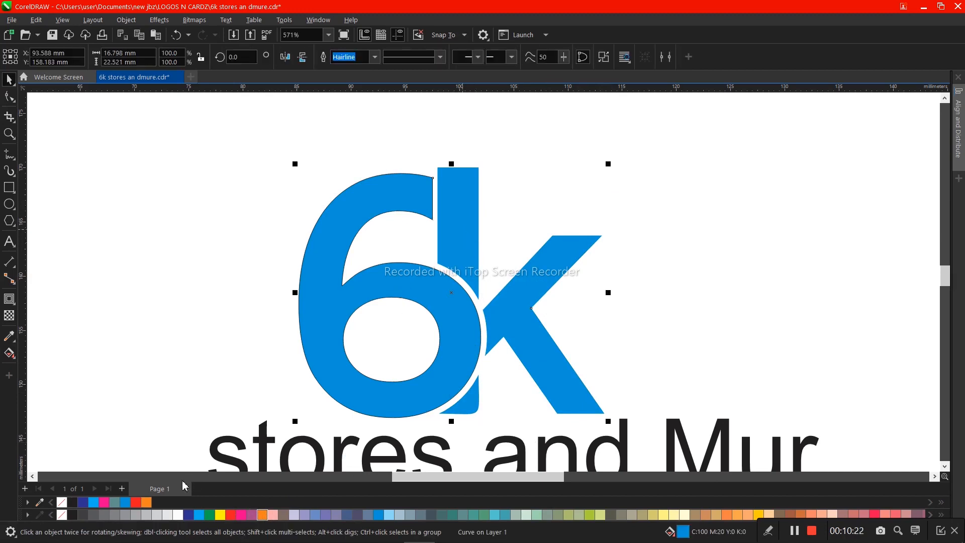
left_click(72, 505)
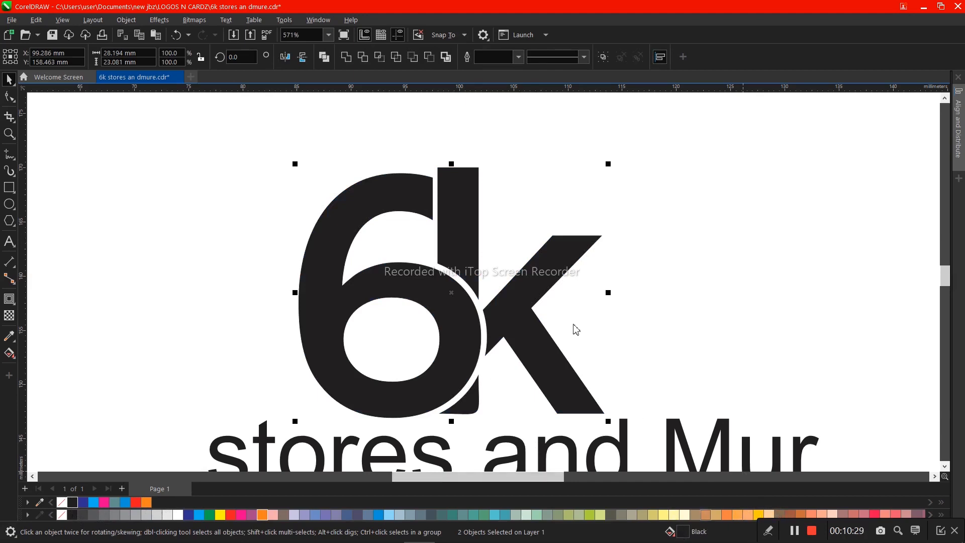
double_click(663, 537)
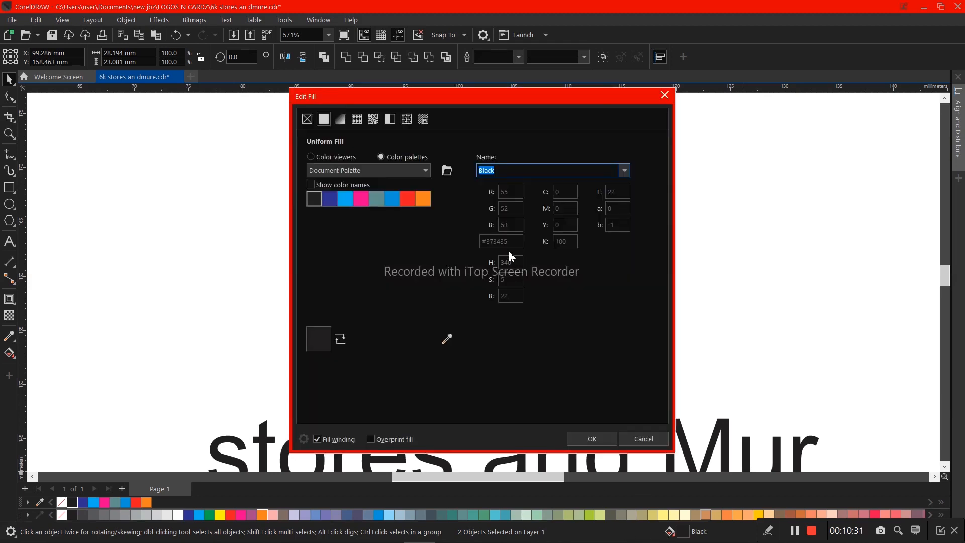
left_click(311, 157)
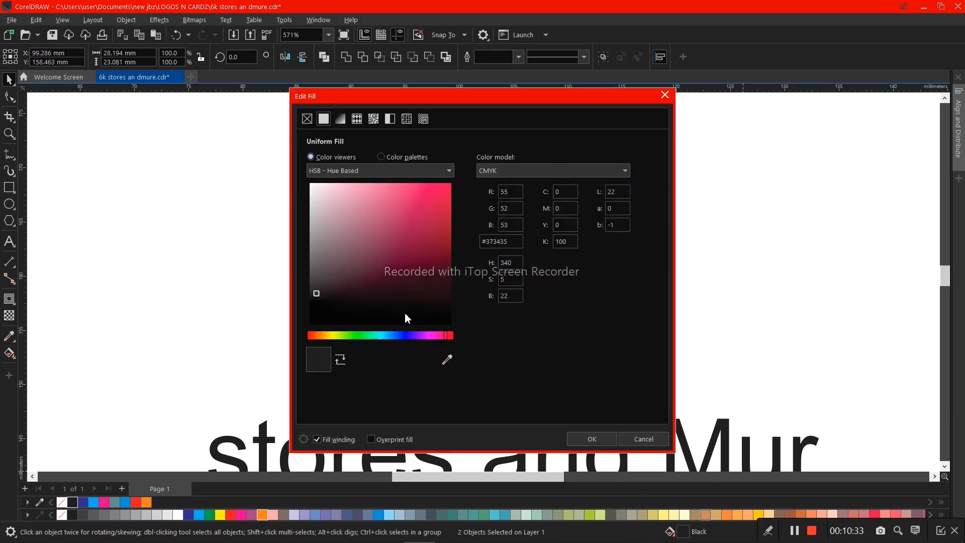
left_click_drag(408, 315, 490, 371)
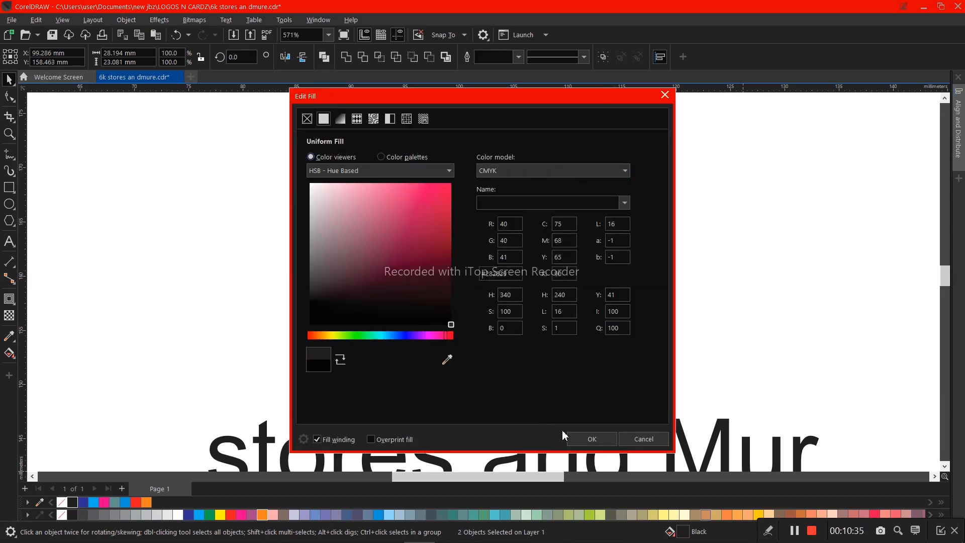
left_click(583, 441)
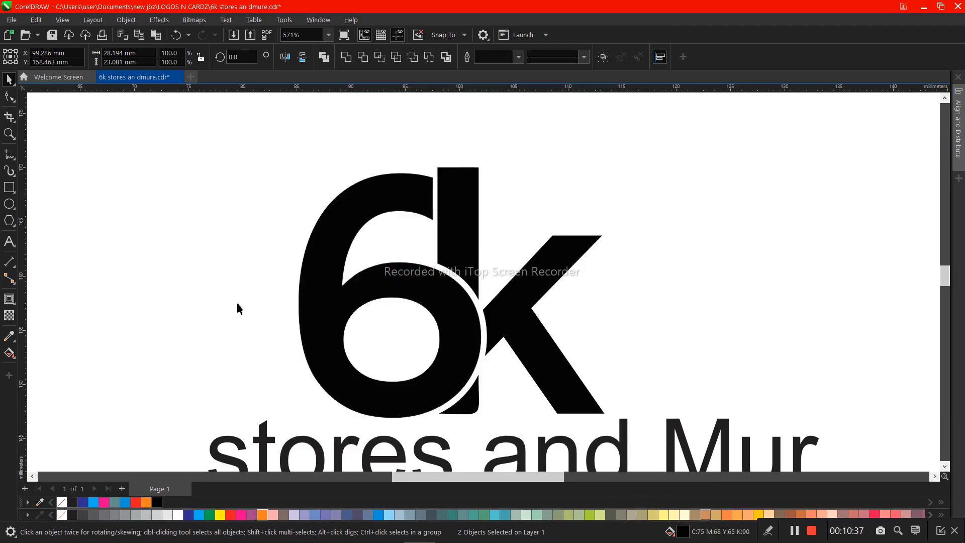
- Draw a white-filled rectangle about 26.7 by 2.7 mm across the 6 and k and center it horizontally on the 6
left_click(9, 187)
left_click_drag(260, 298, 550, 328)
key("space")
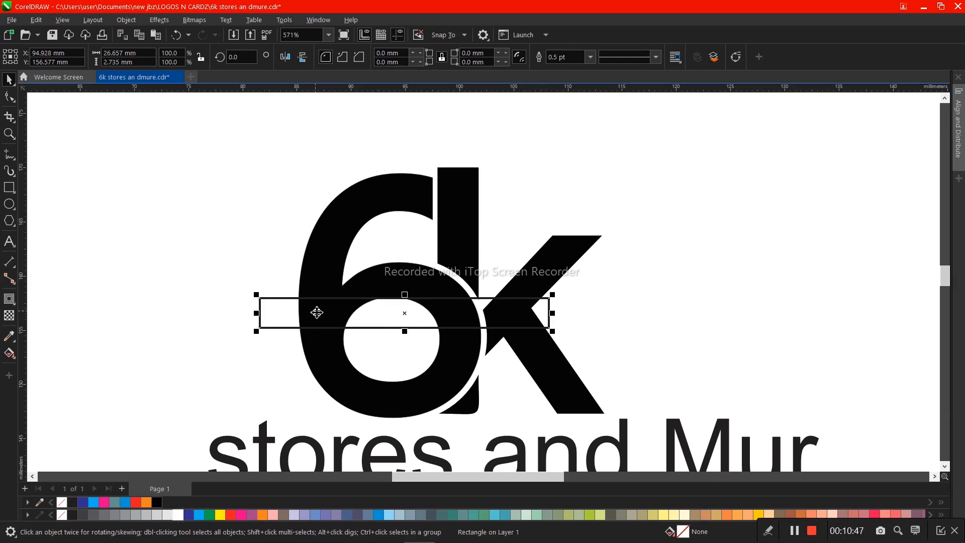
left_click(179, 515)
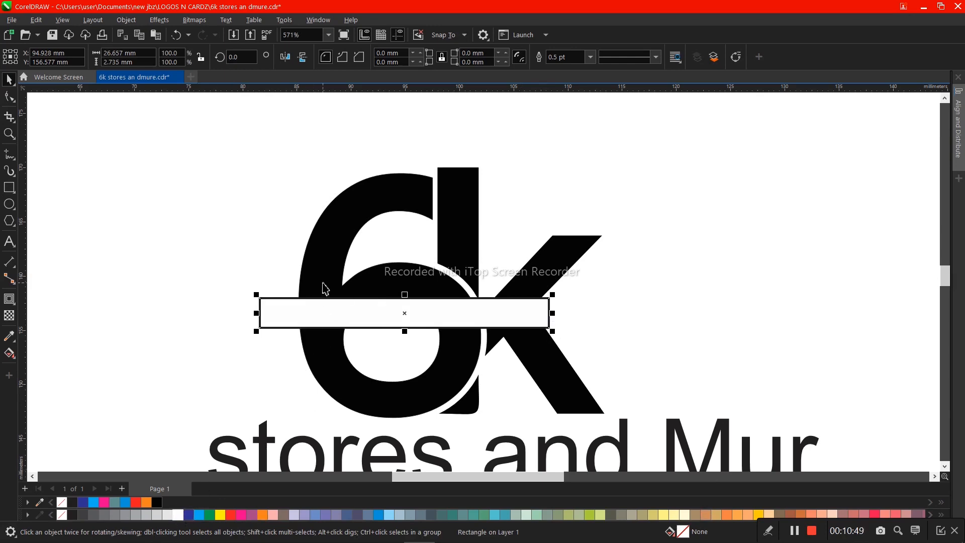
key("c")
left_click(340, 151)
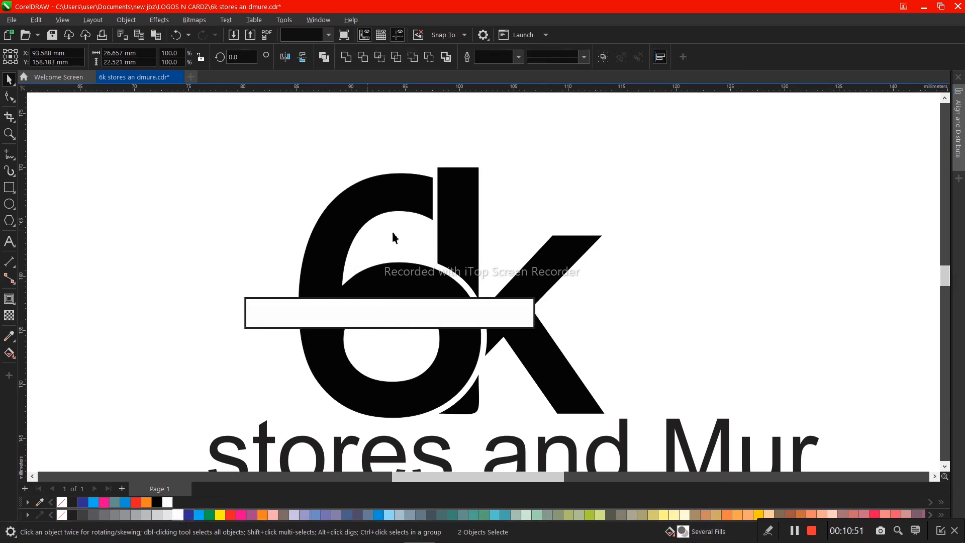
- Lower the two top nodes of the black k's stem by about 1.1 mm
left_click(444, 201)
left_click(418, 200, "shift")
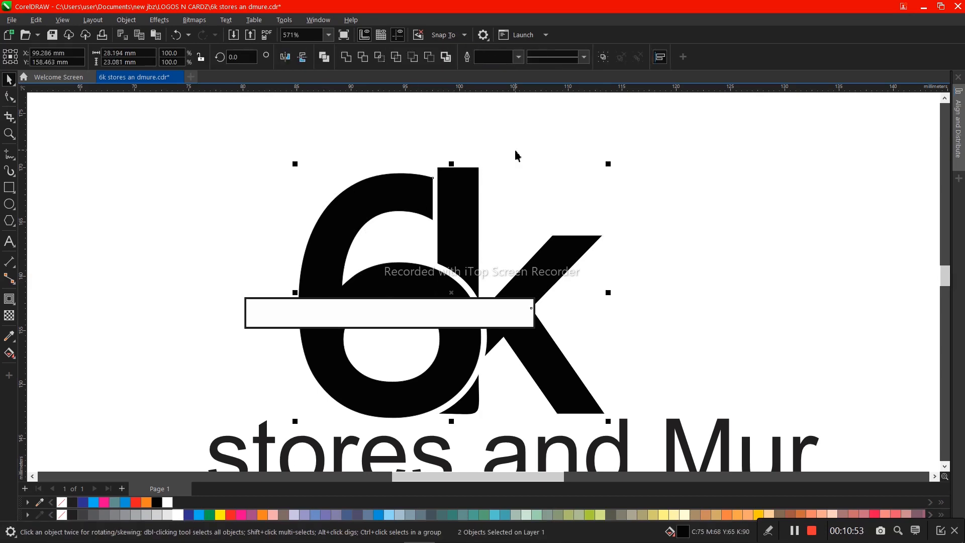
left_click(515, 151)
left_click(442, 206)
left_click(9, 96)
left_click_drag(255, 153, 533, 205)
key("Down")
key("Down")
key("Down")
key("Down")
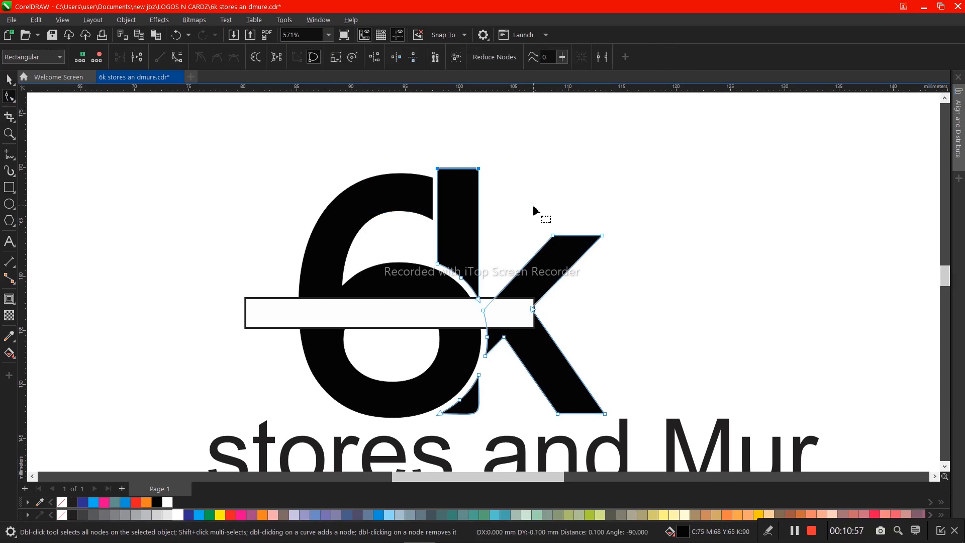
key("Down")
key("Down")
key("Down")
key("Down")
key("Down")
key("Down")
key("Down")
key("Down")
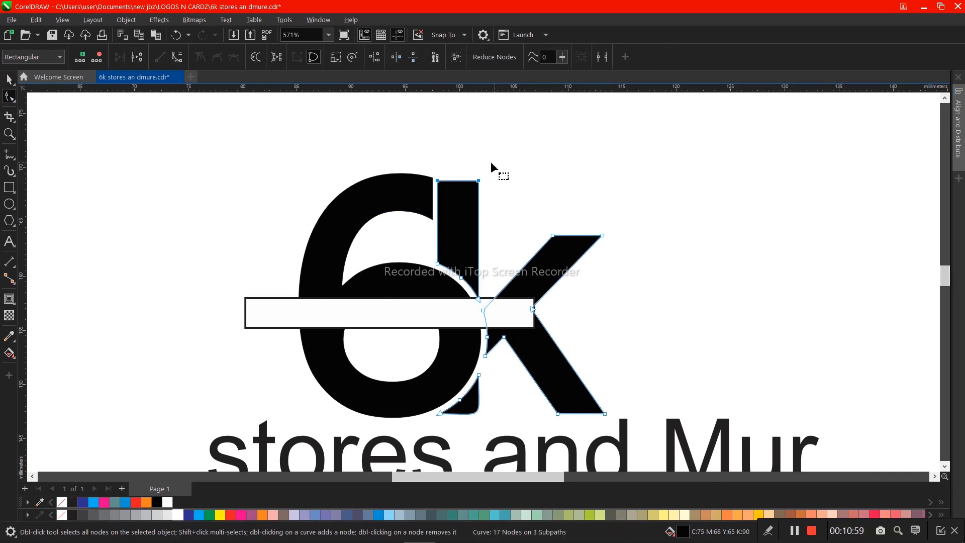
- Lower only the top-right node of the black k's stem by about 1.6 mm to slant its top edge
left_click(478, 179)
key("Down")
key("Down")
key("Down")
key("Down")
key("Down")
key("Down")
key("Down")
key("Down")
key("Down")
key("Down")
key("Down")
key("Down")
key("Down")
key("Down")
key("Down")
key("Down")
key("Down")
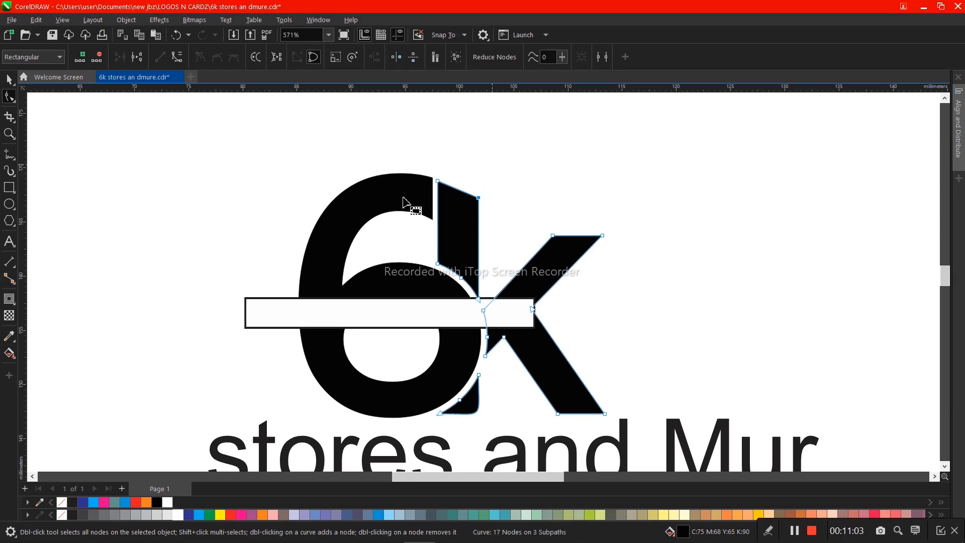
- Convert the slanted top edge of the black k's stem to a curve and bow it slightly outward
right_click(458, 193)
right_click(456, 191)
right_click(456, 191)
left_click(452, 189)
key("space")
key("space")
right_click(459, 191)
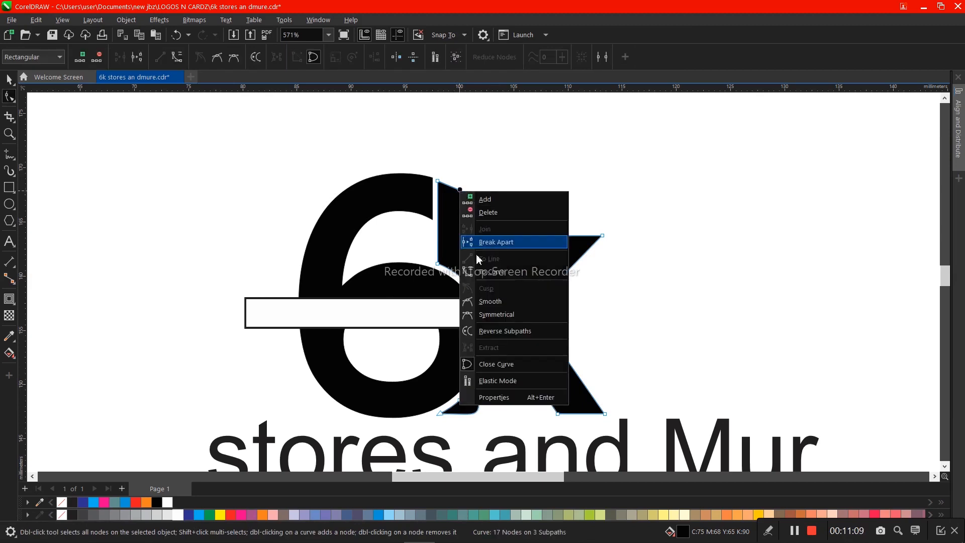
left_click(483, 275)
key("space")
key("space")
mouse_move(458, 189)
left_mouse_down()
mouse_move(462, 182)
mouse_move(463, 189)
left_mouse_up()
key("space")
key("Escape")
- Raise the two top nodes of the k's curved stem by about 0.2 mm toward the height of the 6's tip
left_click(450, 207)
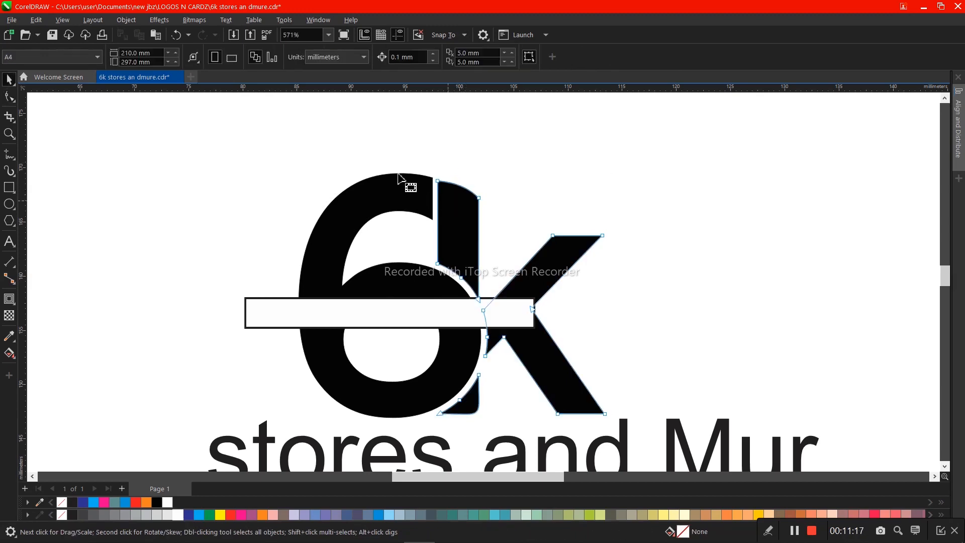
key("space")
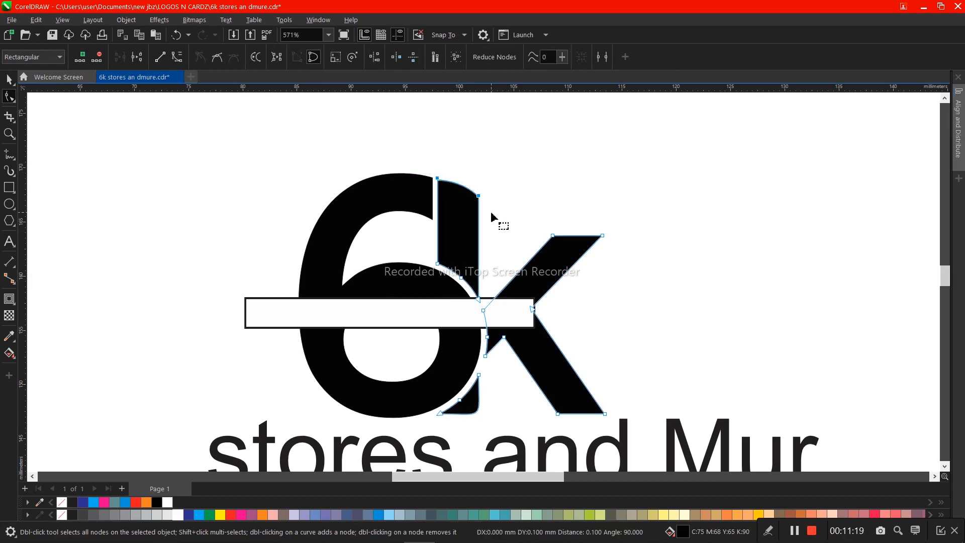
key("space")
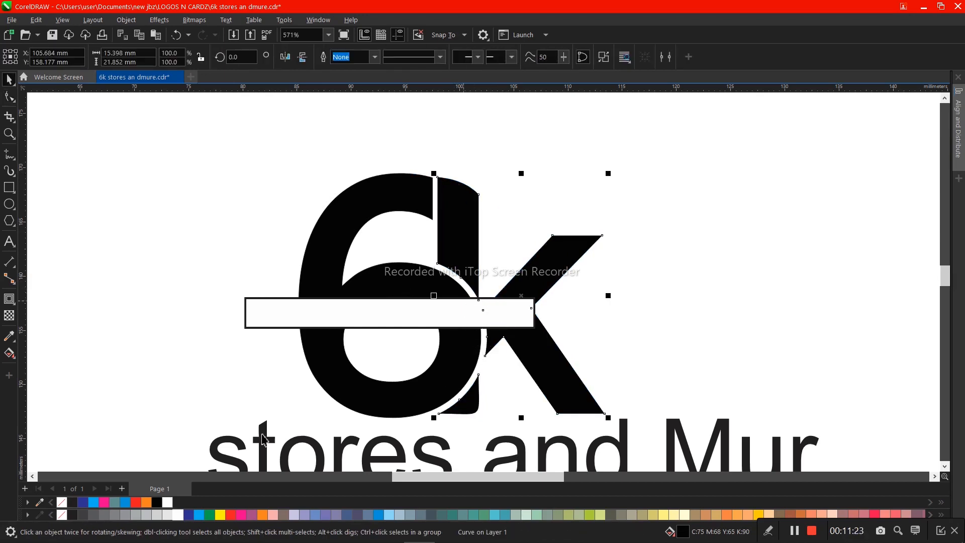
- Fill the k with dark gray and select it together with the 6
left_click(93, 514)
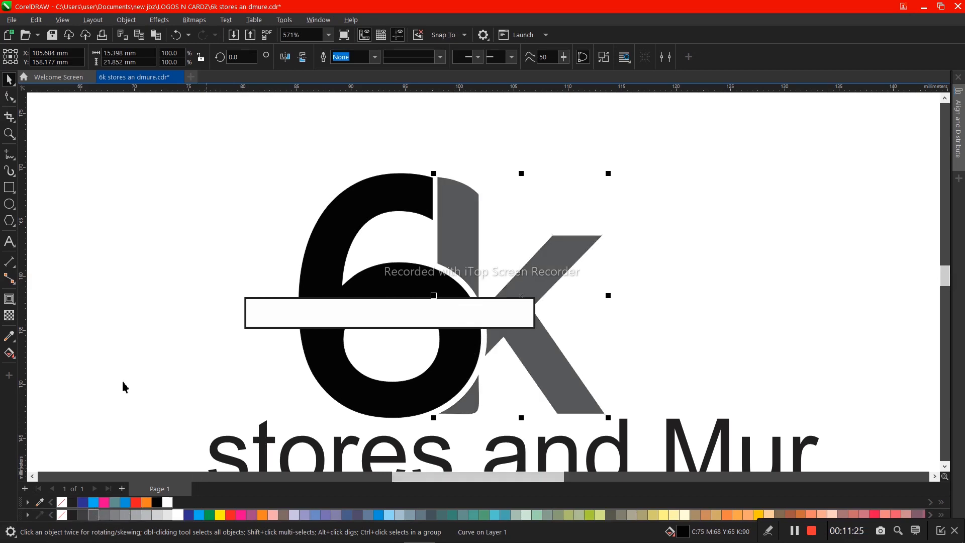
left_click(142, 351)
left_click(345, 292)
left_click(451, 213)
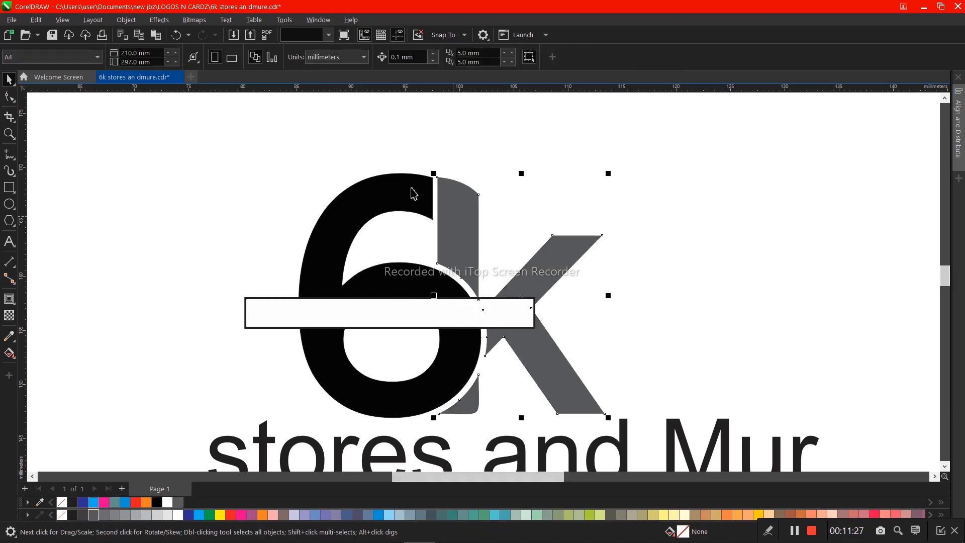
left_click(414, 193, "shift")
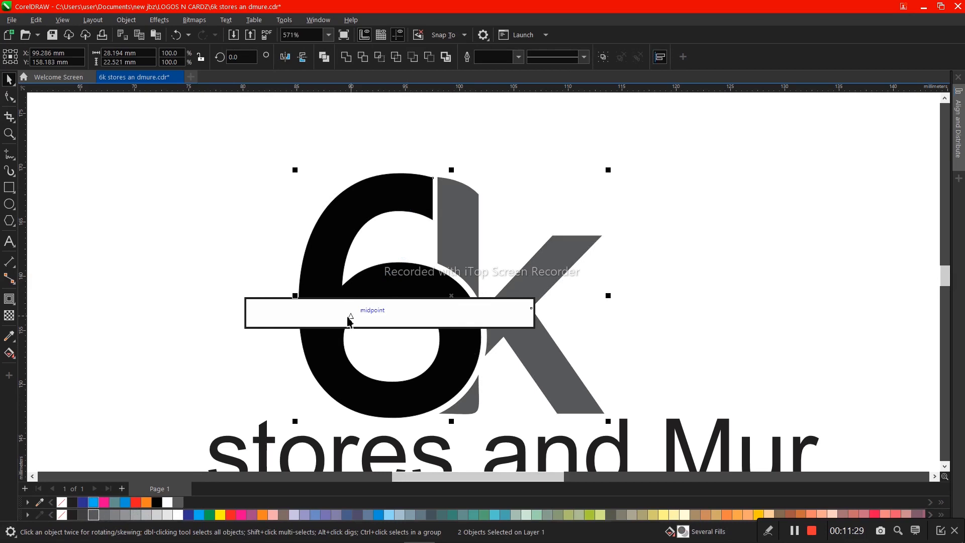
- Move the white rectangle about 3 mm down and 3.5 mm right, across the 6's bowl and the k's lower leg
left_click_drag(342, 316, 373, 335)
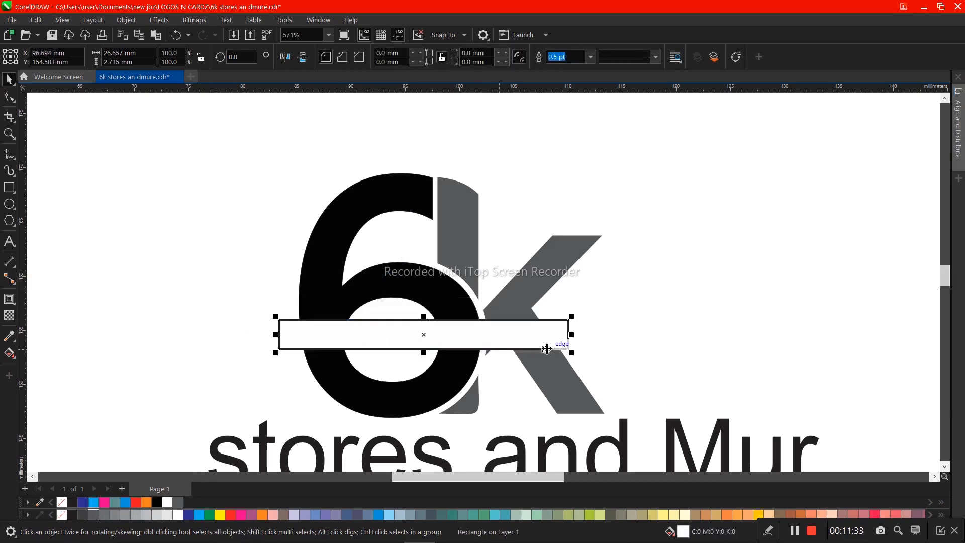
left_click_drag(518, 335, 516, 347)
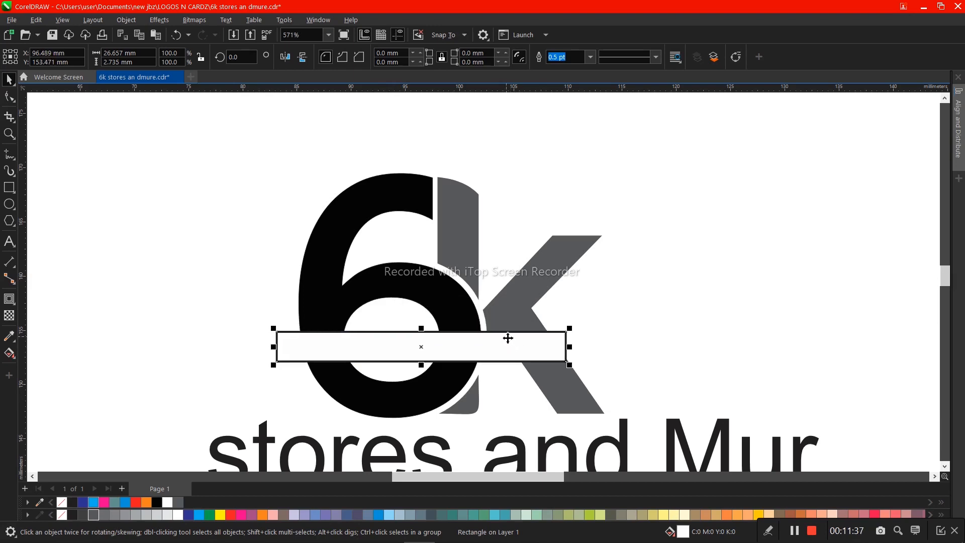
left_click_drag(545, 347, 546, 343)
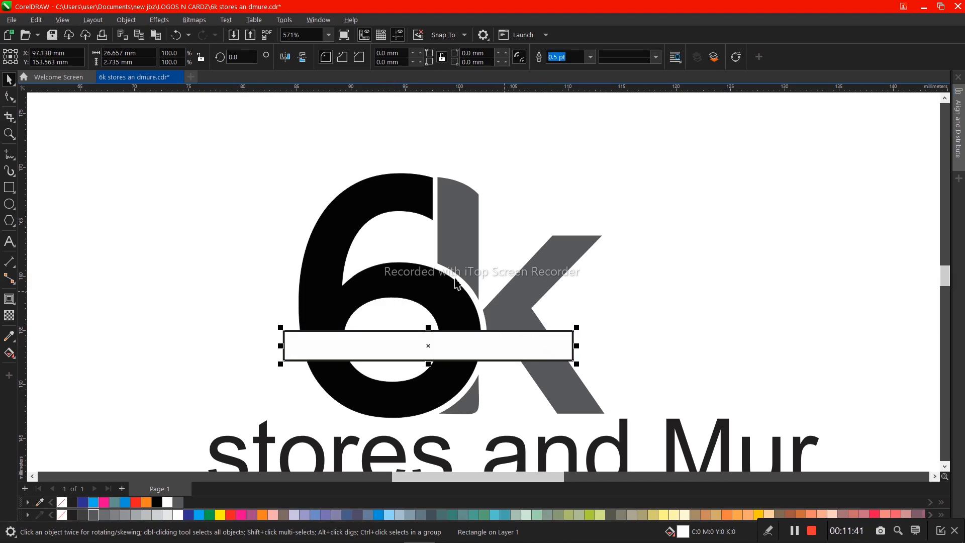
- Set the "stores and Mur" text in Gotham Medium at 7 pt
left_click(391, 446)
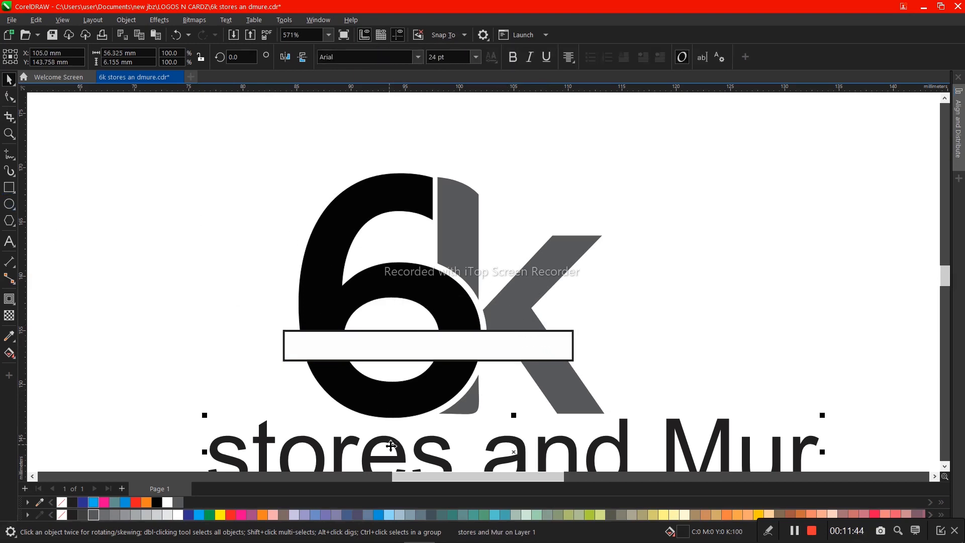
left_click(417, 58)
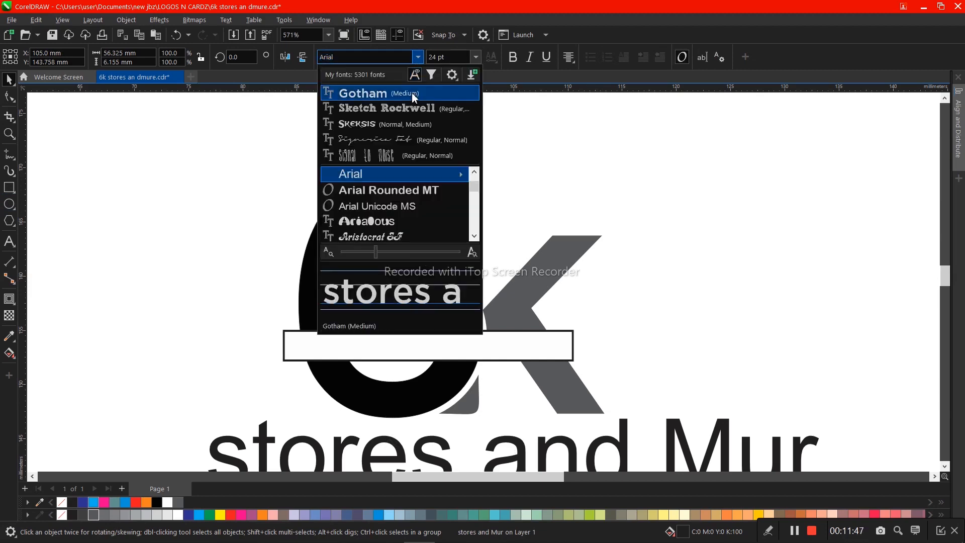
left_click(413, 94)
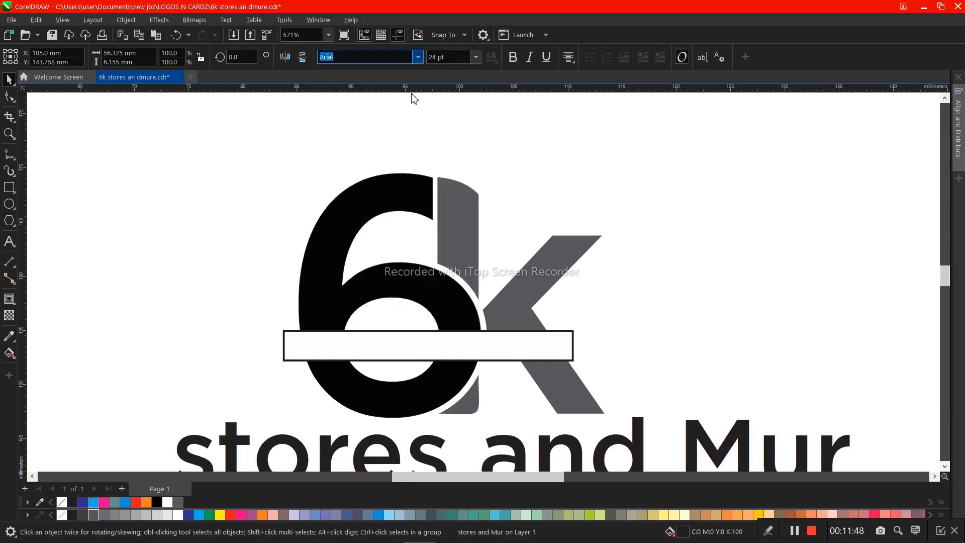
left_click(476, 59)
left_click(469, 84)
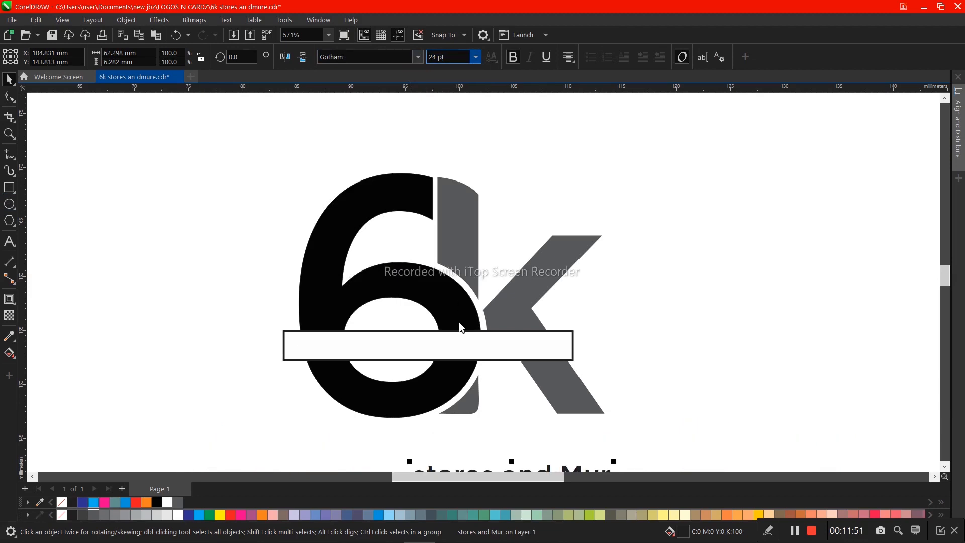
- Center the "stores and Mur" text horizontally and vertically on the white band
left_click(463, 349, "shift")
key("c")
key("e")
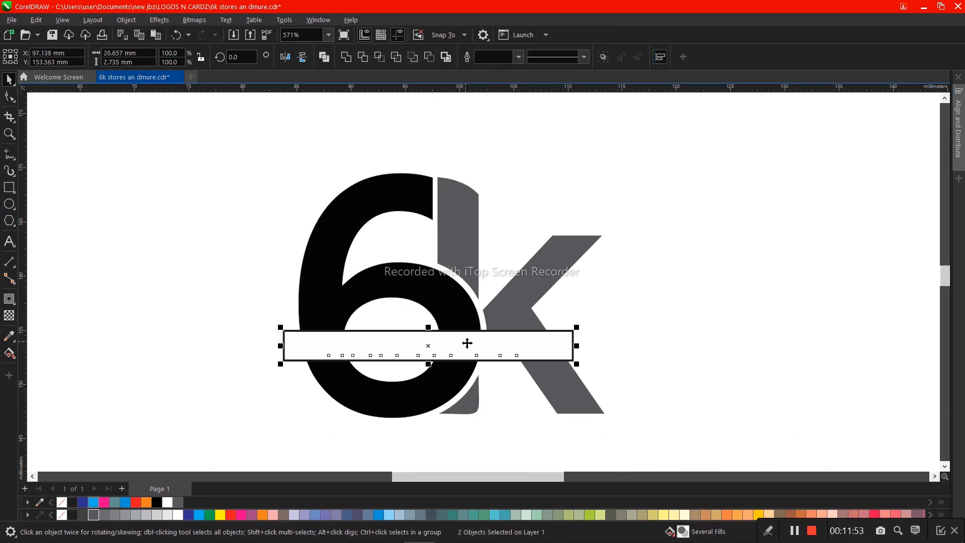
- Apply small capitals to the band text and replace the capital M of "Mur" with a lowercase m
left_click(465, 338)
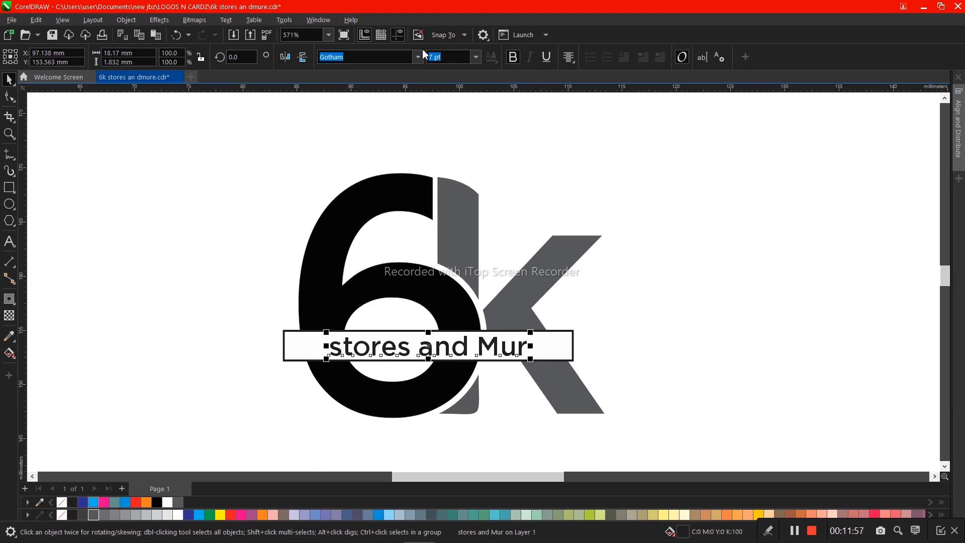
left_click(9, 96)
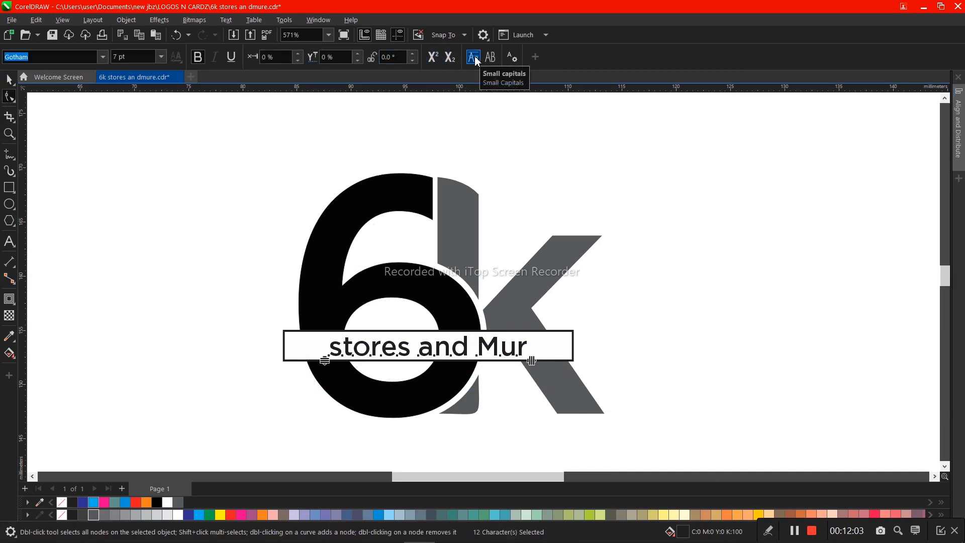
left_click(474, 60)
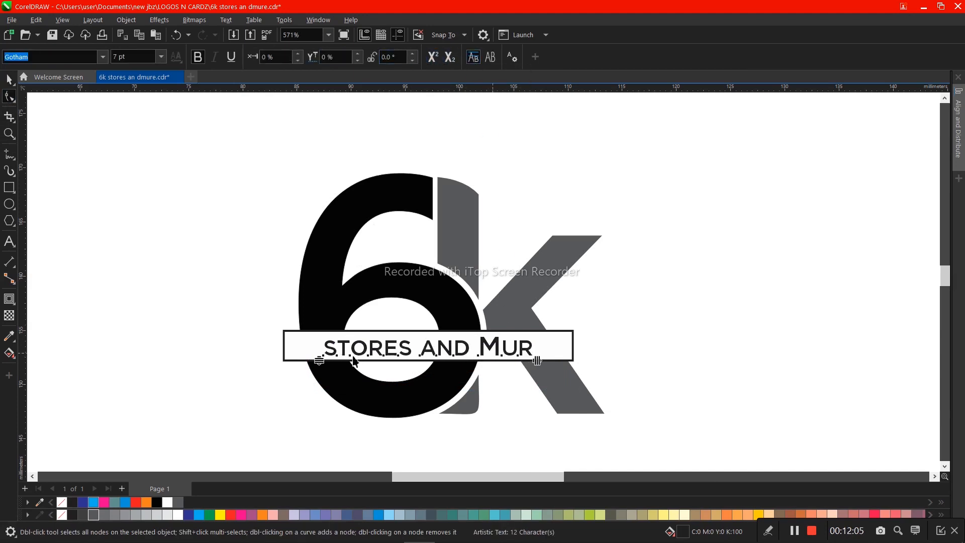
key("space")
double_click(484, 353)
left_click_drag(484, 351, 499, 351)
type("m")
key("ctrl+space")
key("ctrl+space")
key("ctrl+space")
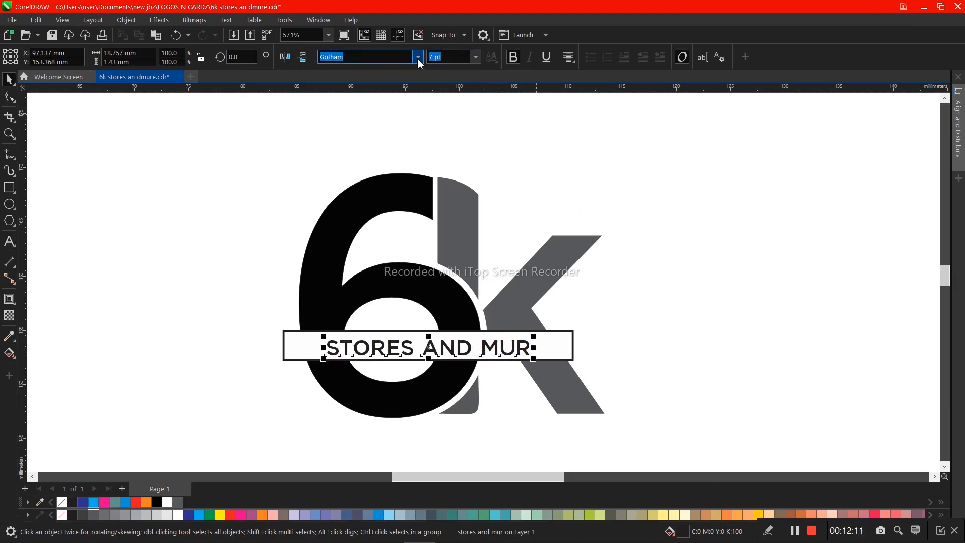
- Change the band text to Gotham Bold and recenter it vertically on the white band
left_click(417, 58)
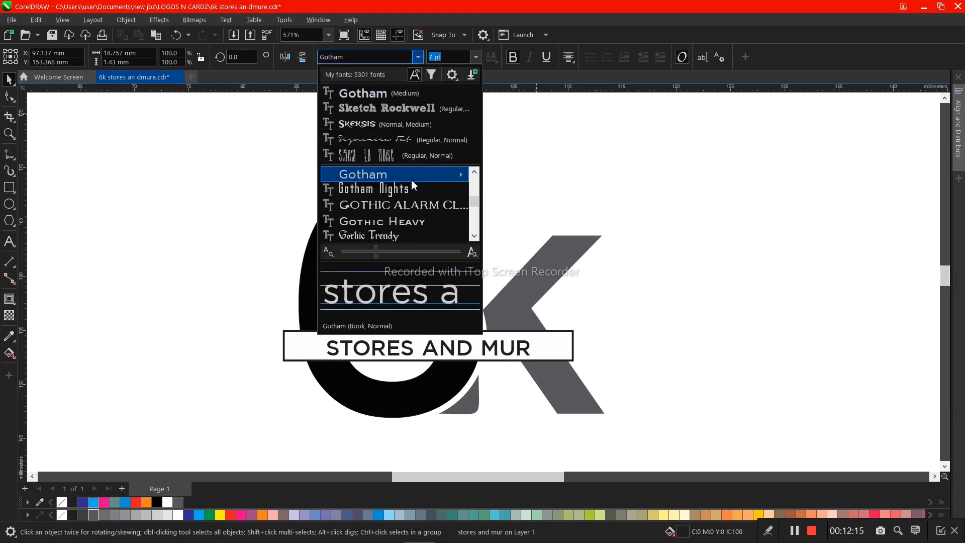
mouse_move(436, 184)
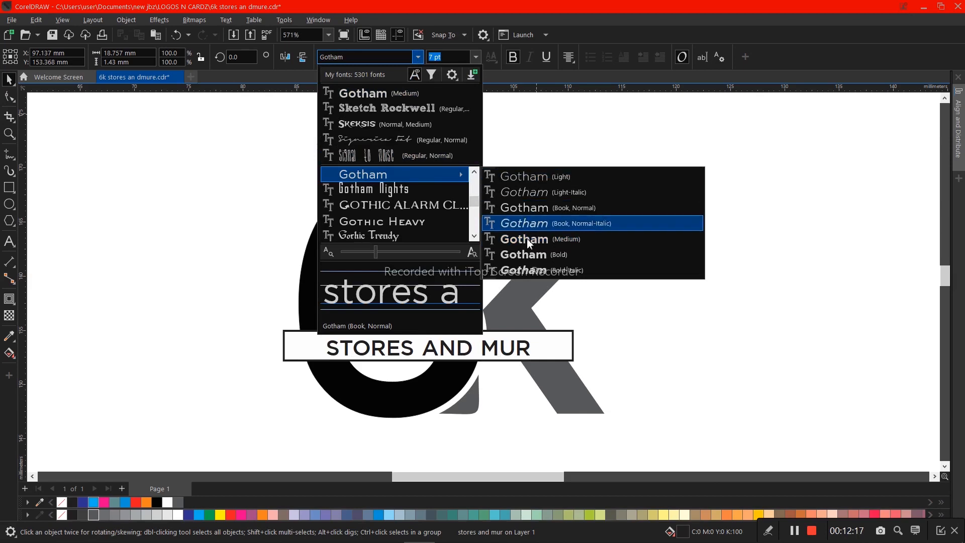
left_click(525, 258)
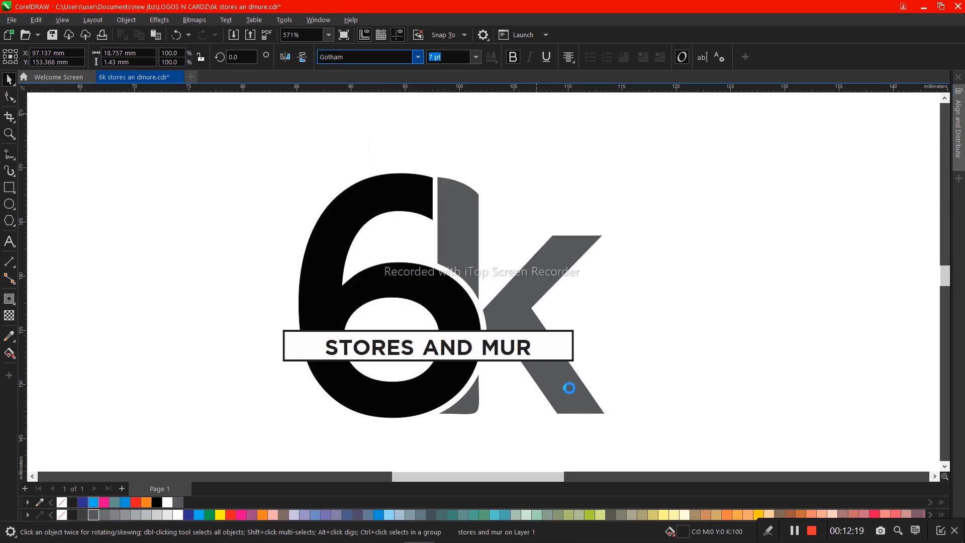
left_click(557, 350, "shift")
key("e")
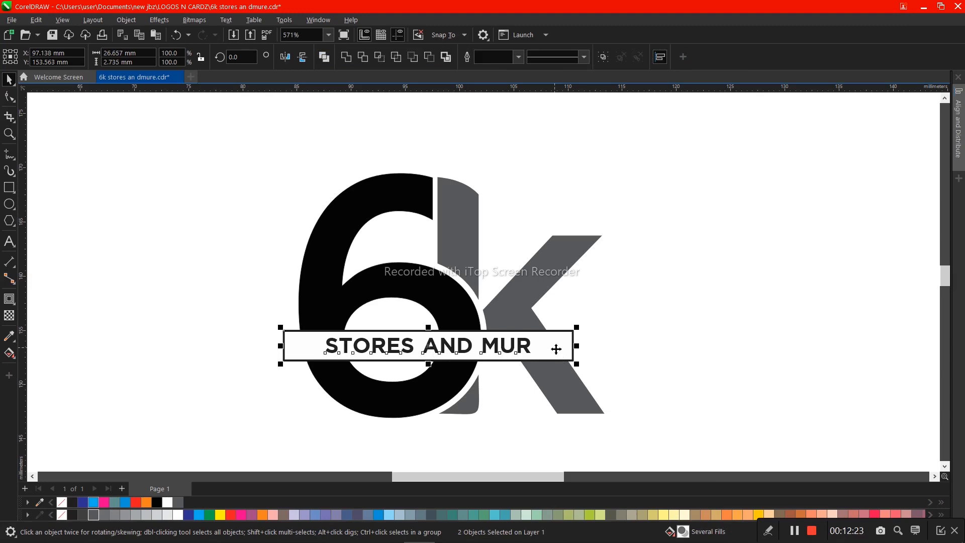
- Widen the letter spacing until the band text is about 21.4 mm wide, and recenter it on the band
left_click(526, 344)
left_click(9, 97)
left_click_drag(535, 358, 569, 357)
key("space")
left_click(563, 344, "shift")
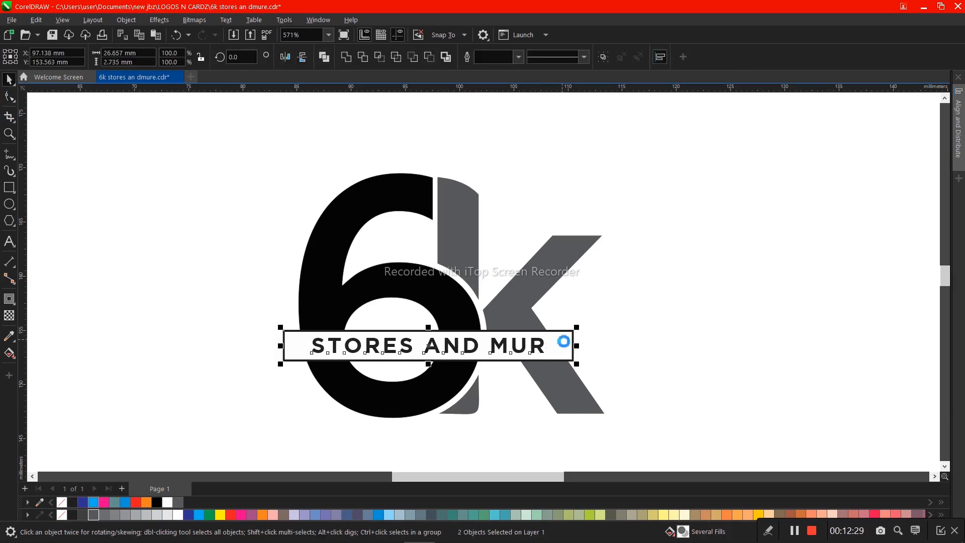
- Save the logo document
key("Escape")
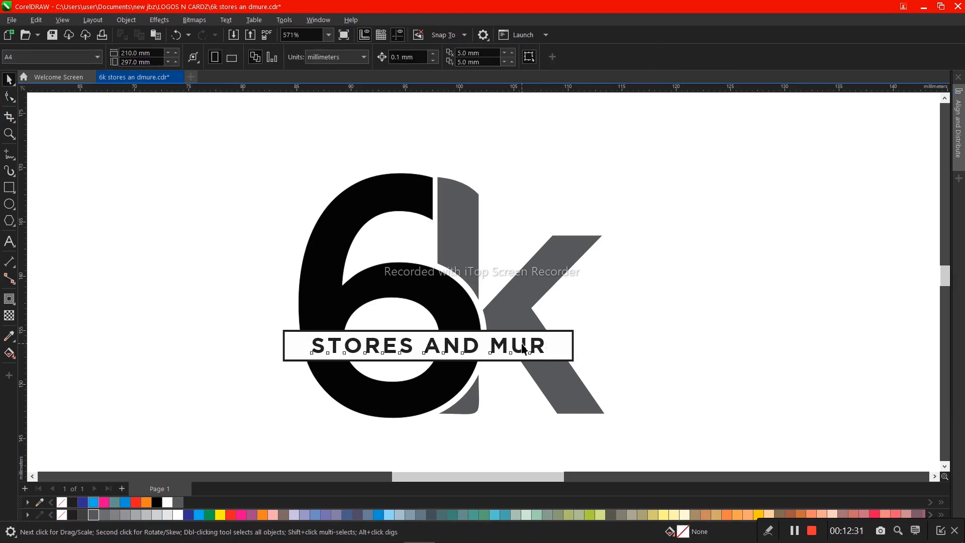
double_click(523, 348)
left_click_drag(523, 347, 518, 348)
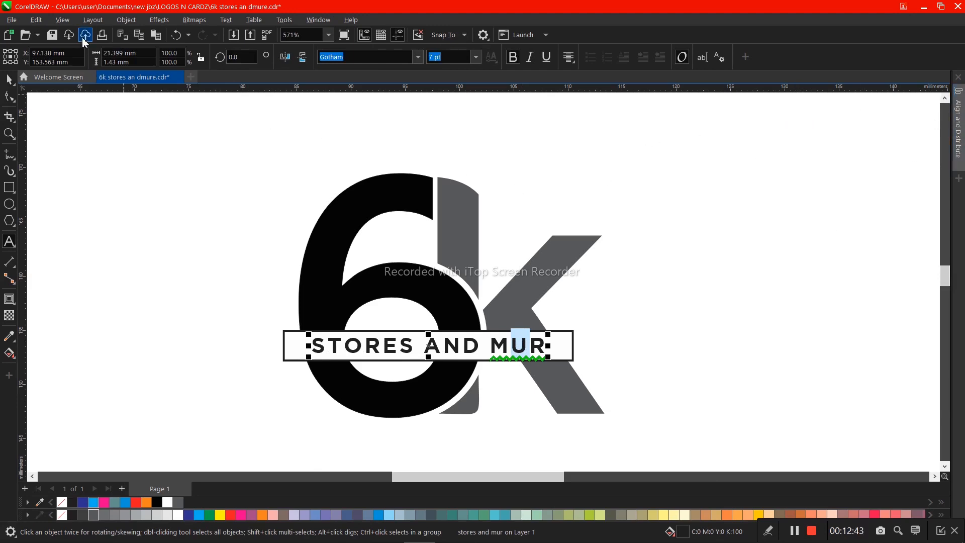
left_click(56, 35)
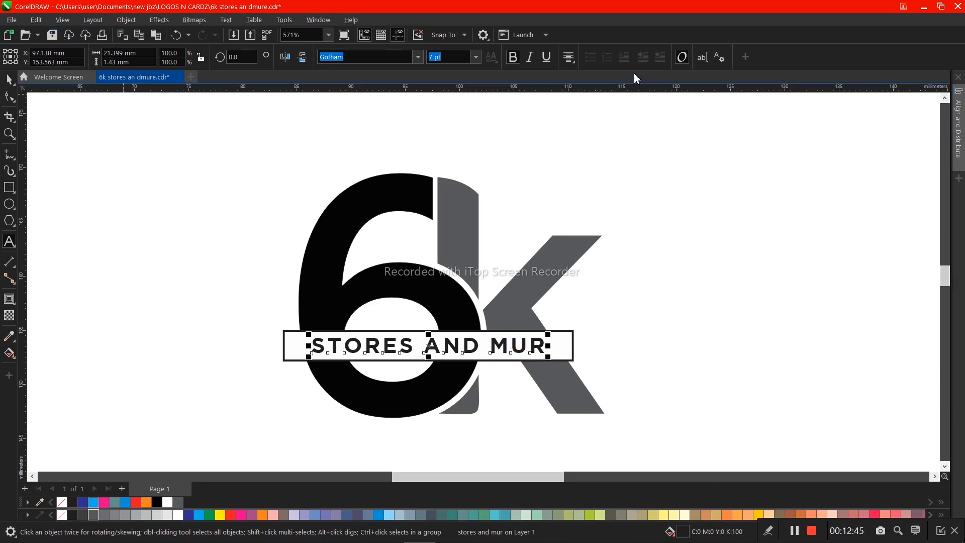
left_click(701, 58)
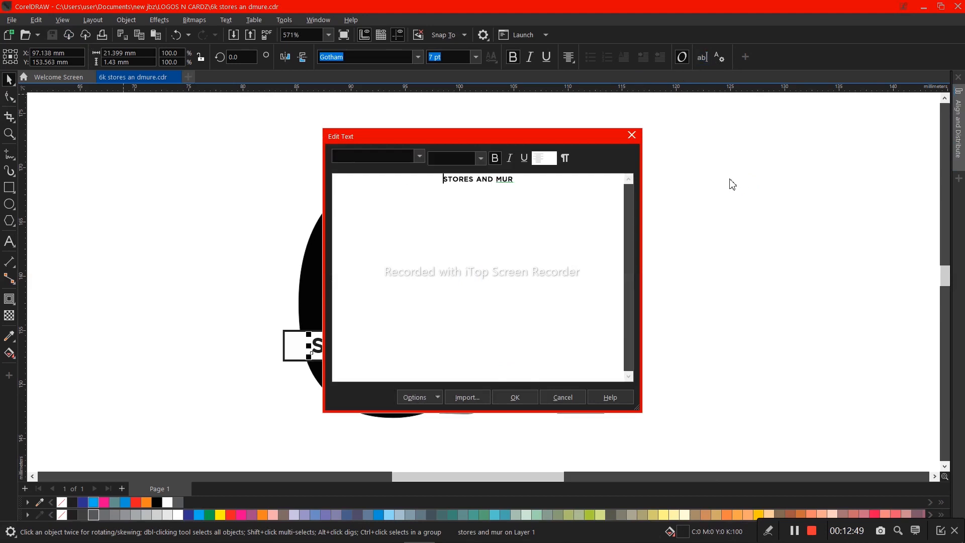
key("Escape")
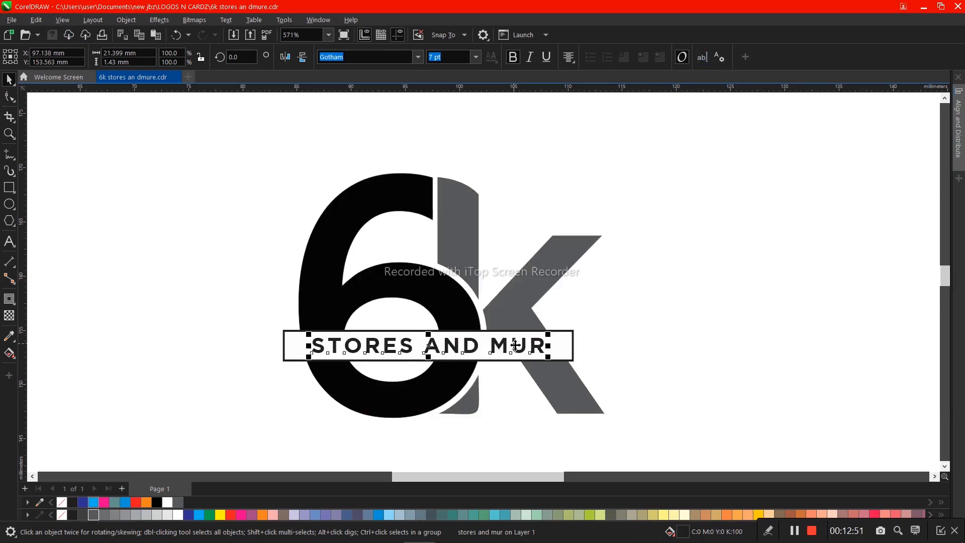
double_click(515, 345)
left_click_drag(515, 345, 526, 342)
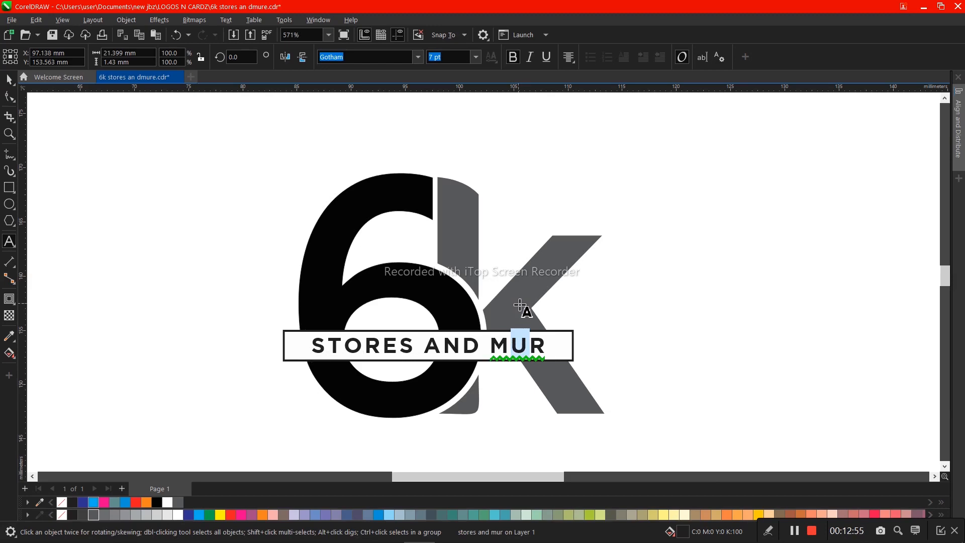
key("ctrl+shift+a")
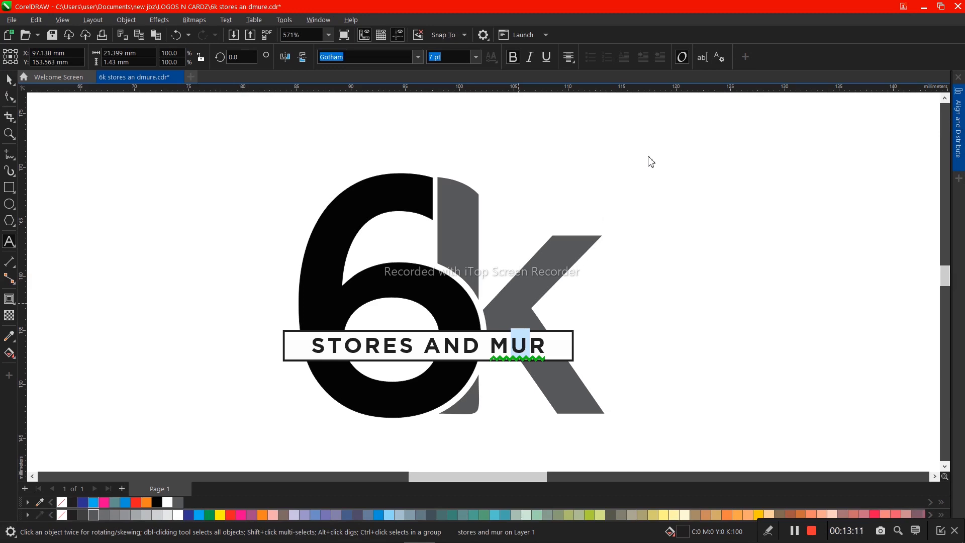
key("alt+shift+F11")
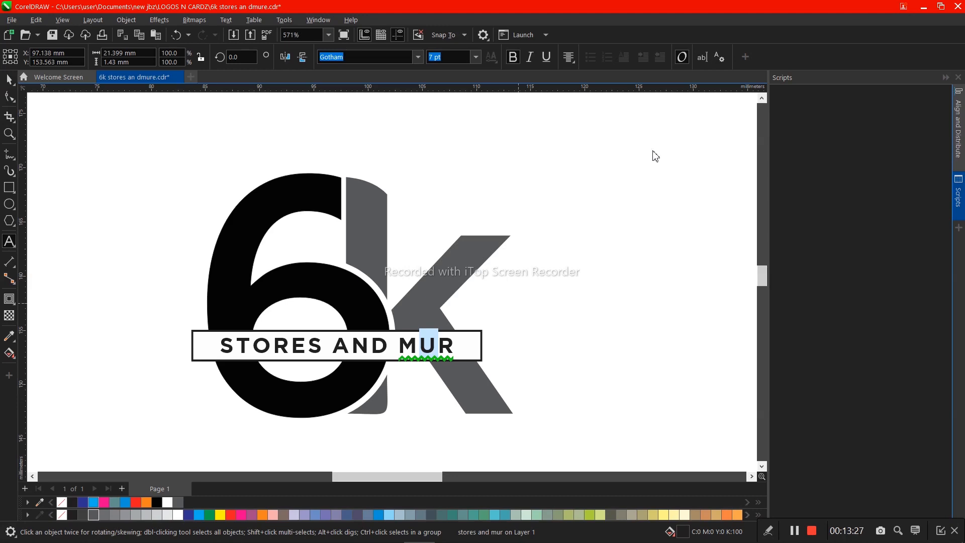
left_click(945, 79)
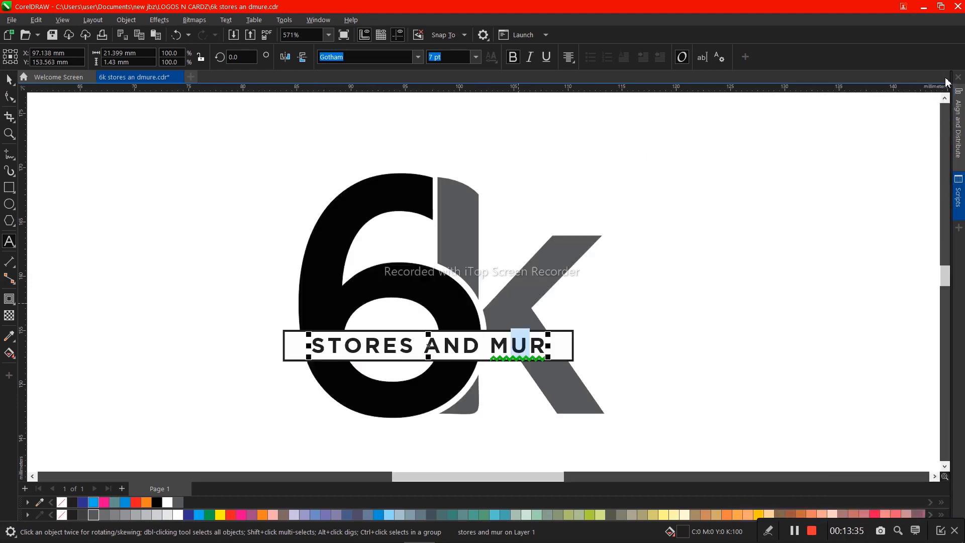
left_click(9, 80)
double_click(376, 334)
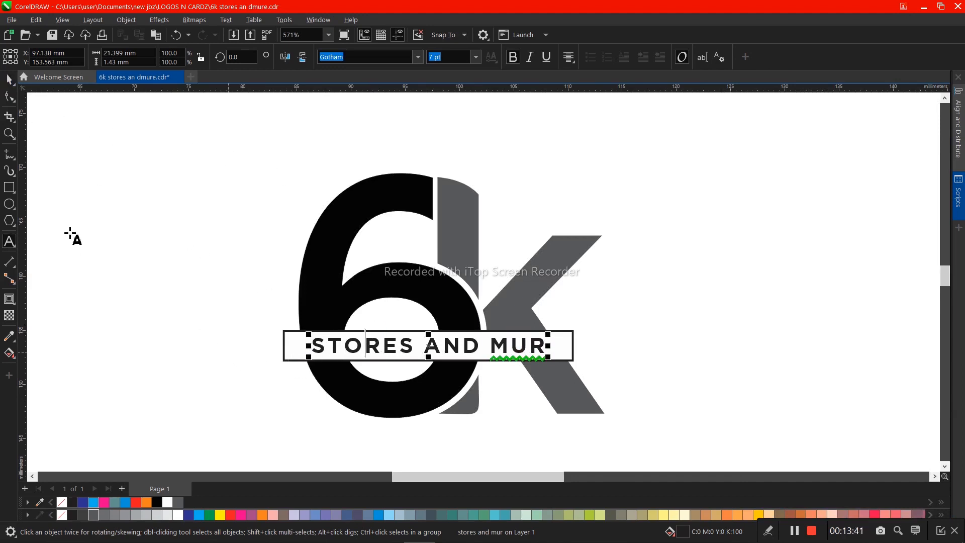
left_click(7, 84)
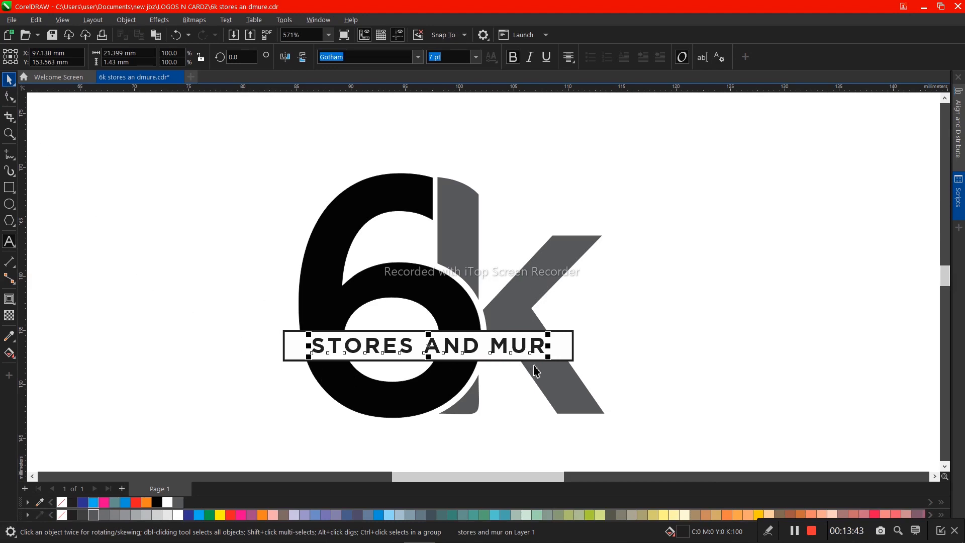
left_click(566, 360, "shift")
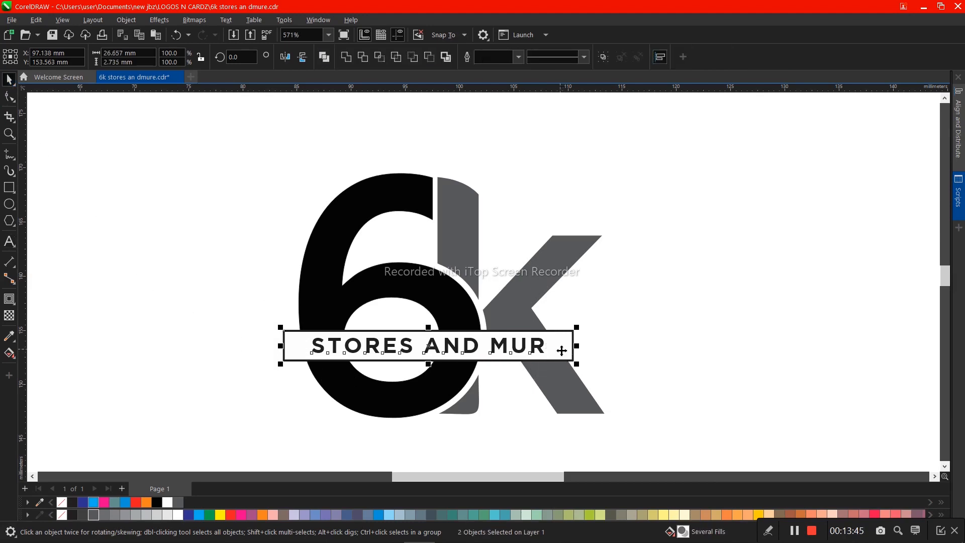
left_click(573, 360)
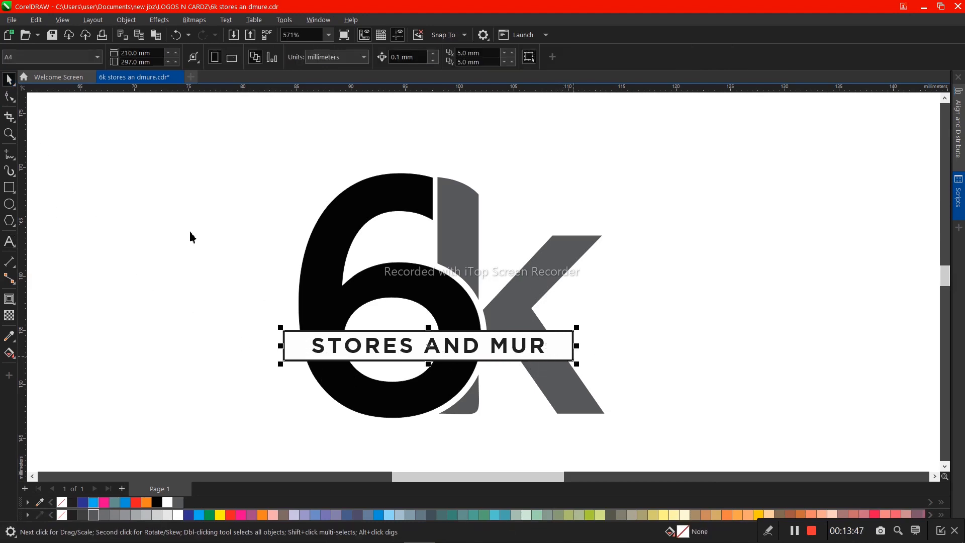
- Draw a rectangle about 7.6 by 8.7 mm over the 6's outer left edge and trim it with the 6
left_click(9, 187)
left_click_drag(226, 295, 311, 389)
key("space")
left_click(323, 274, "shift")
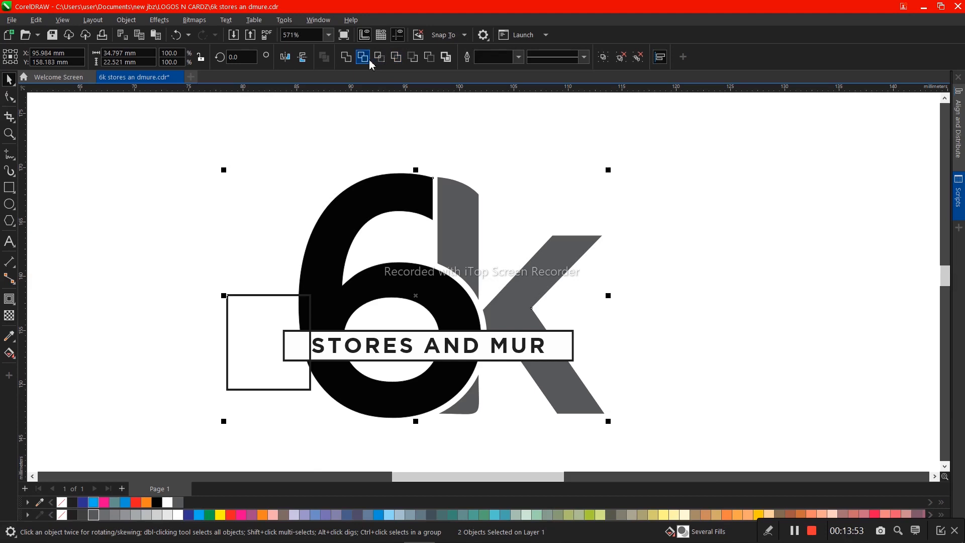
left_click(367, 59)
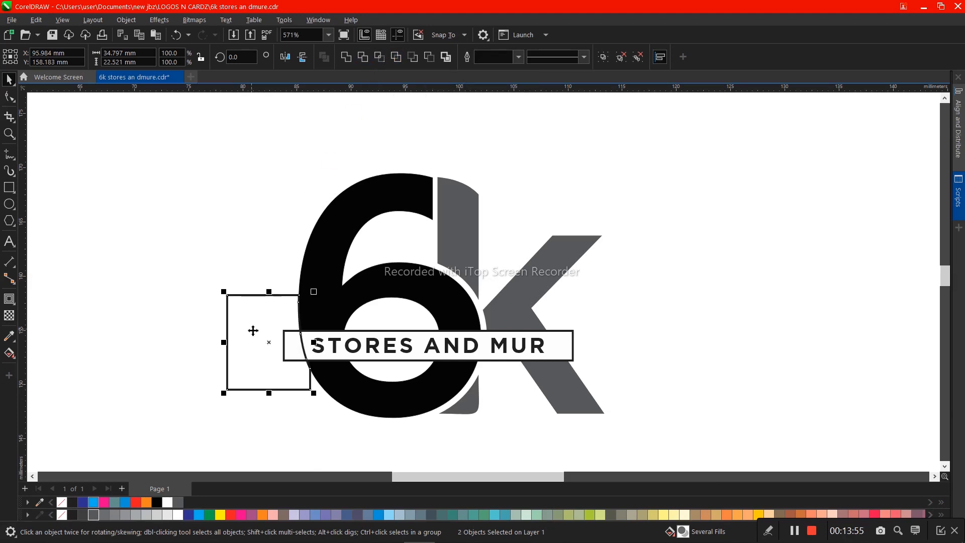
- Trim the white band's left end with the trimmed rectangle so it follows the 6's outer curve
left_click(311, 362)
left_click(491, 360, "shift")
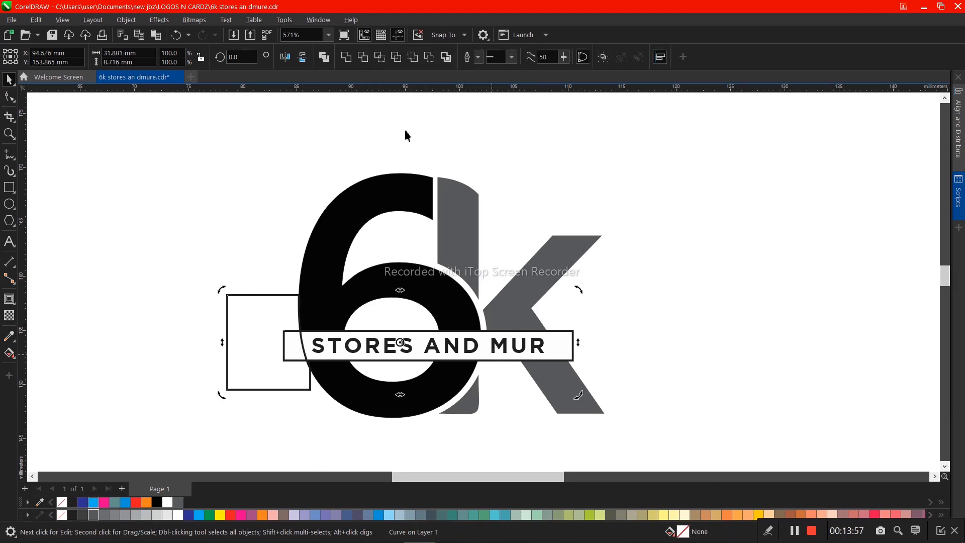
left_click(366, 57)
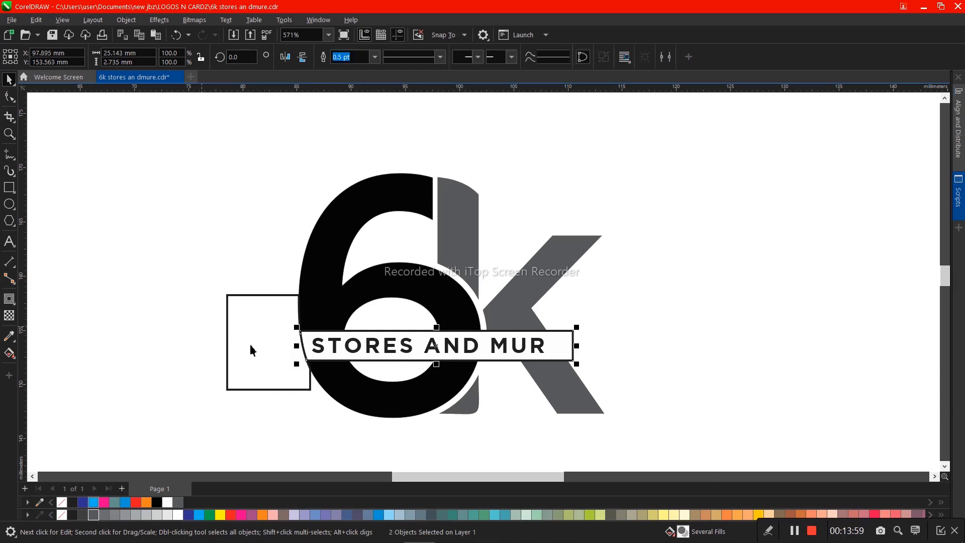
- Move the cutting shape onto the k's lower leg, over the band's right end, and trim it with the k
left_click_drag(251, 350, 557, 358)
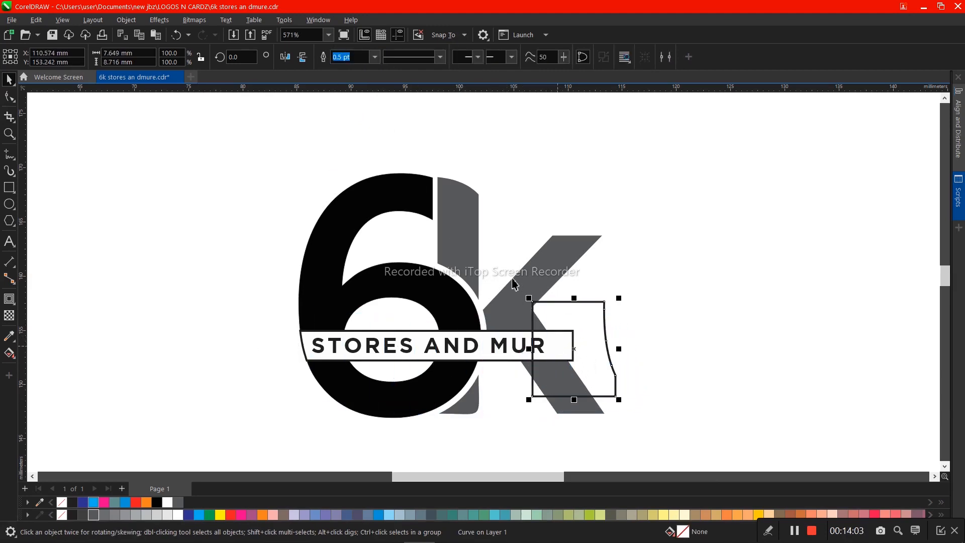
left_click(548, 295)
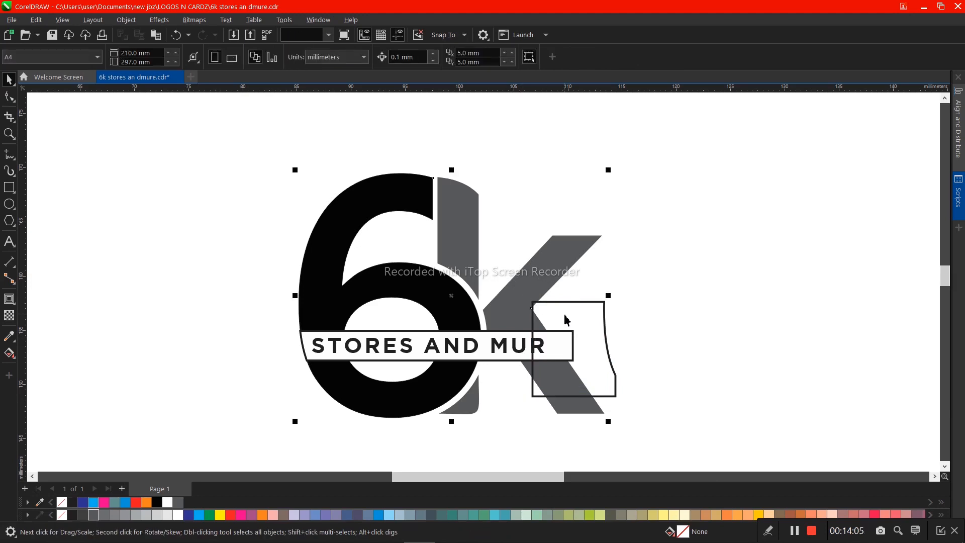
left_click(367, 60)
- Trim the white band's right end with the cutting shape so it follows the slanted outer edge of the k's leg
left_click(583, 334)
left_click(583, 334)
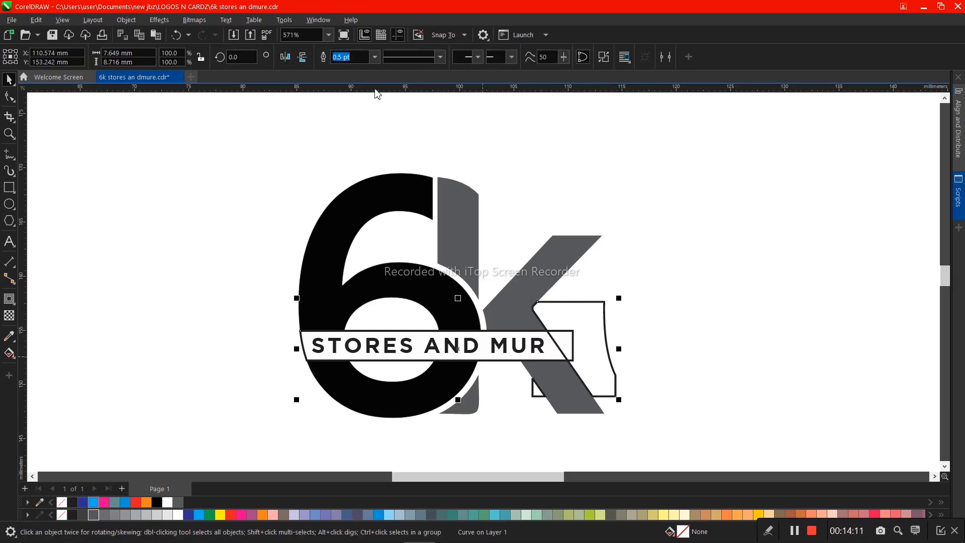
left_click(364, 60)
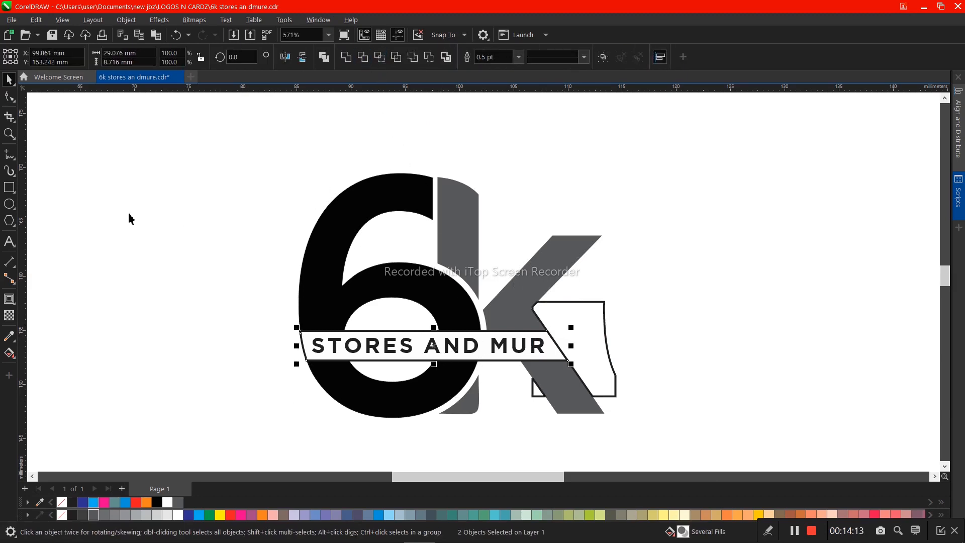
- Delete the leftover outlined cutting shape beside the k
left_click(9, 80)
left_click(559, 331)
key("Delete")
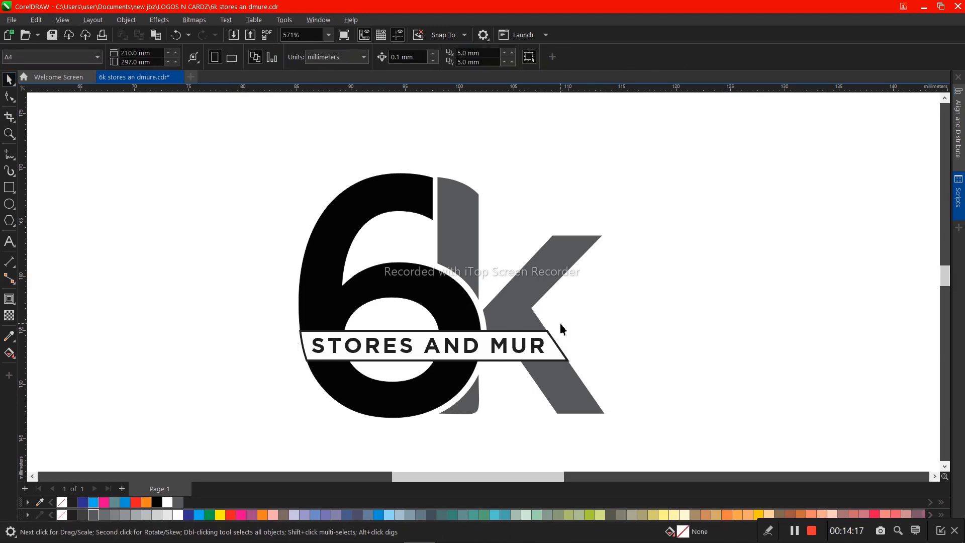
- Duplicate the complete logo, including its text band, and place the copy to the right of the original
left_click(554, 354)
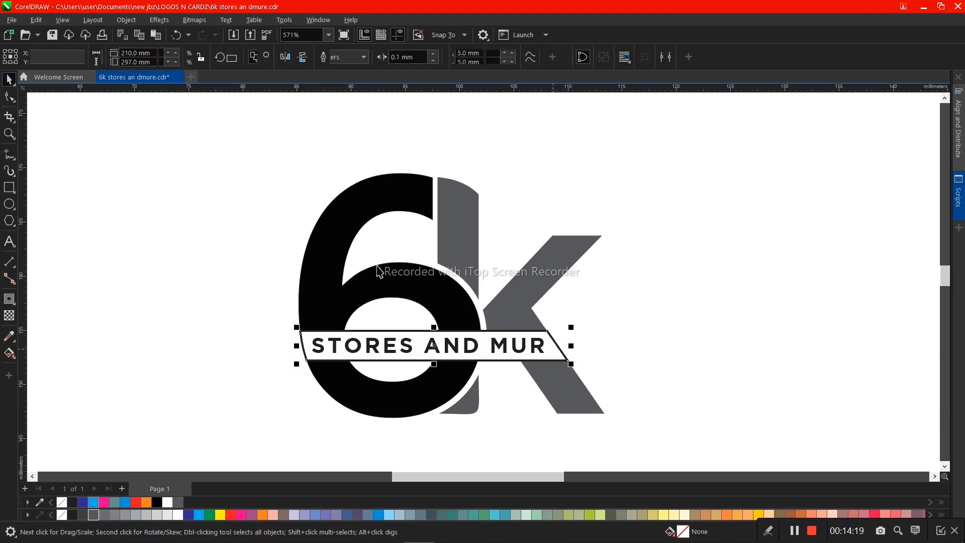
left_click_drag(220, 147, 669, 461)
left_click(367, 364)
left_click_drag(685, 368, 711, 471)
left_click_drag(206, 117, 742, 490)
left_click_drag(326, 327, 702, 349)
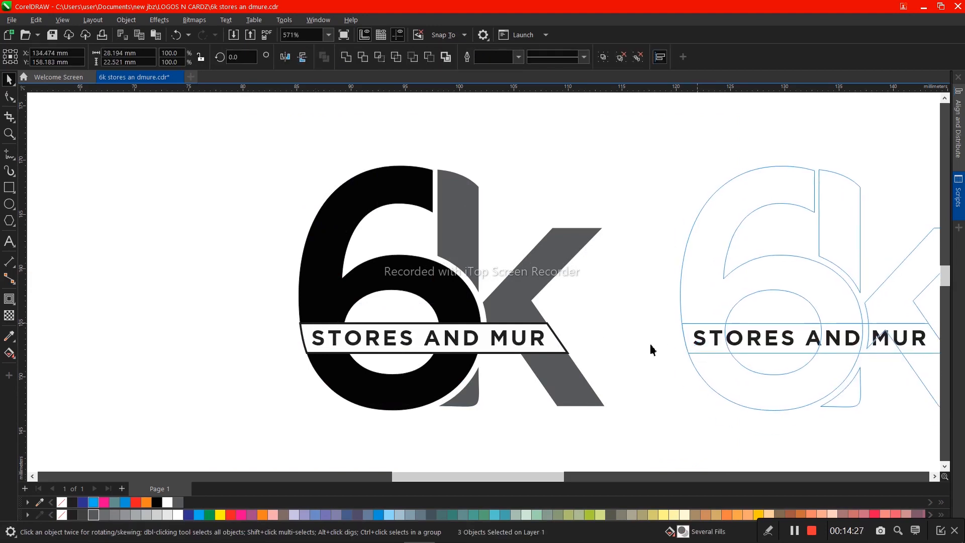
- Remove the outline from the white text band on the original logo
left_click(552, 341)
right_click(61, 504)
left_click(131, 387)
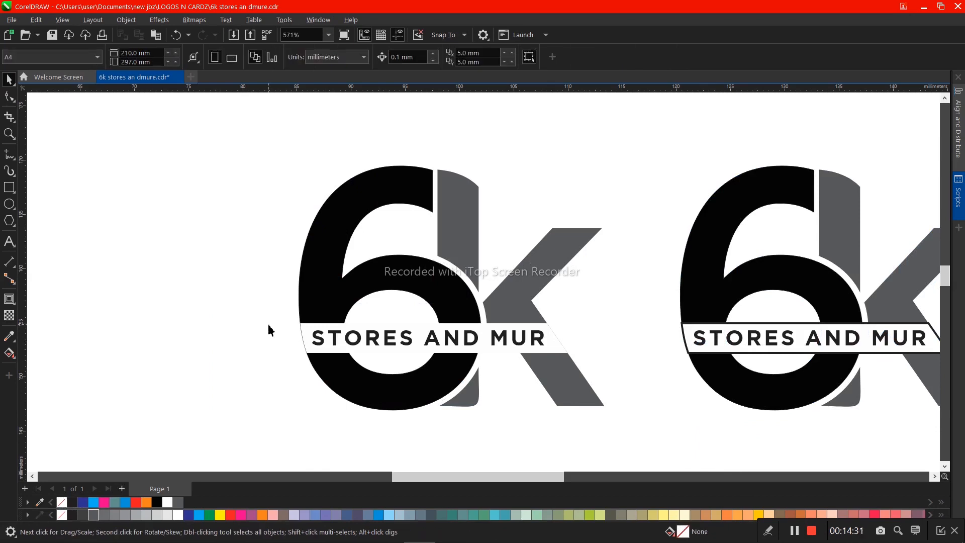
scroll(268, 330, "down", 2)
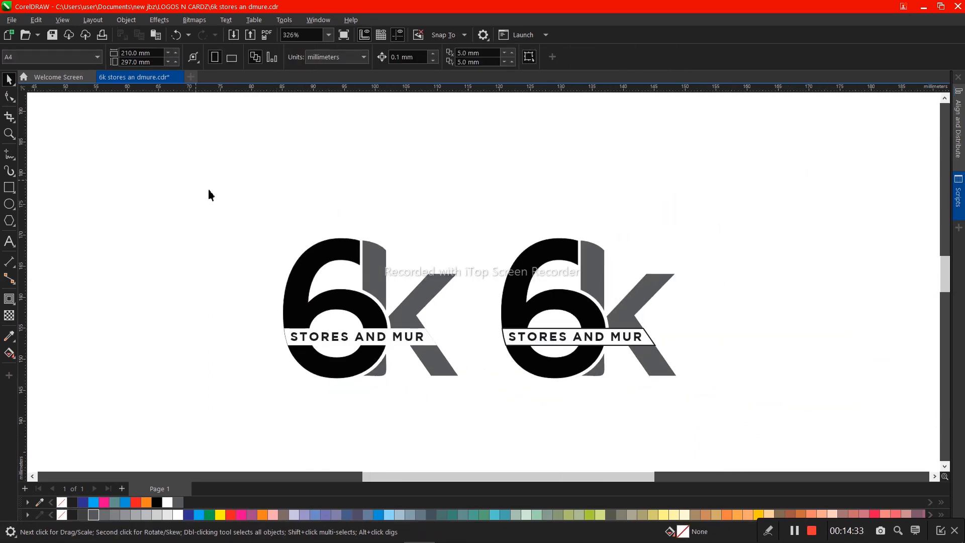
left_click_drag(527, 421, 526, 421)
scroll(427, 365, "up", 2)
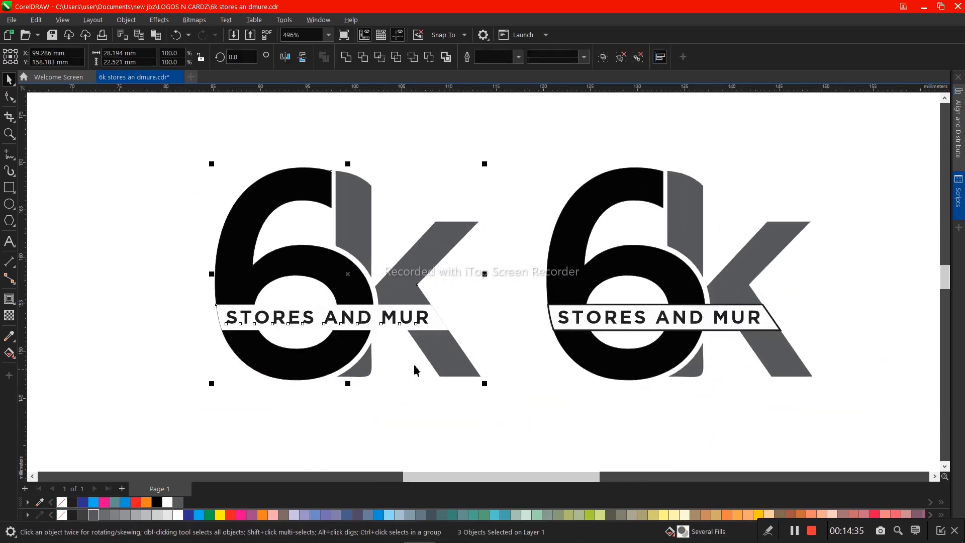
- Try to move the original logo's white band down below the letters
left_click(383, 324)
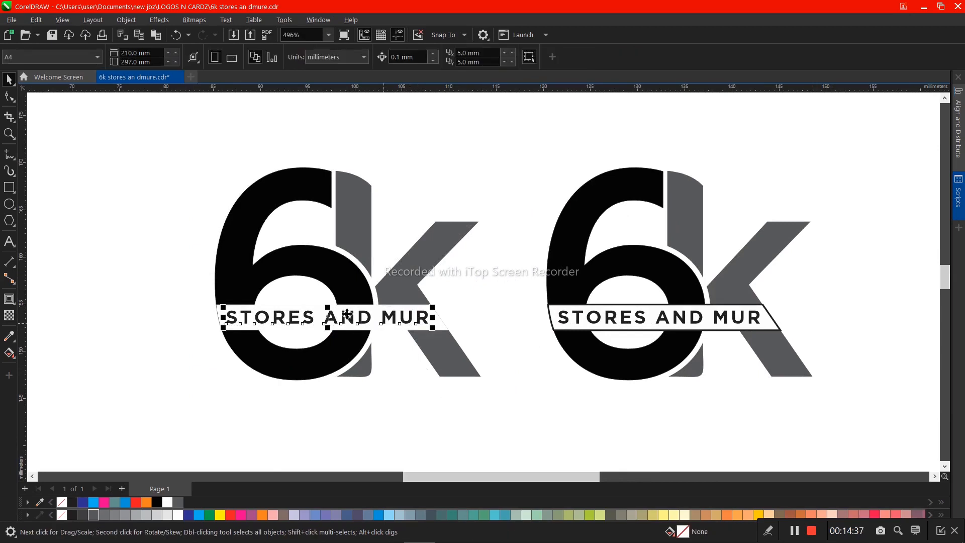
left_click(249, 296, "shift")
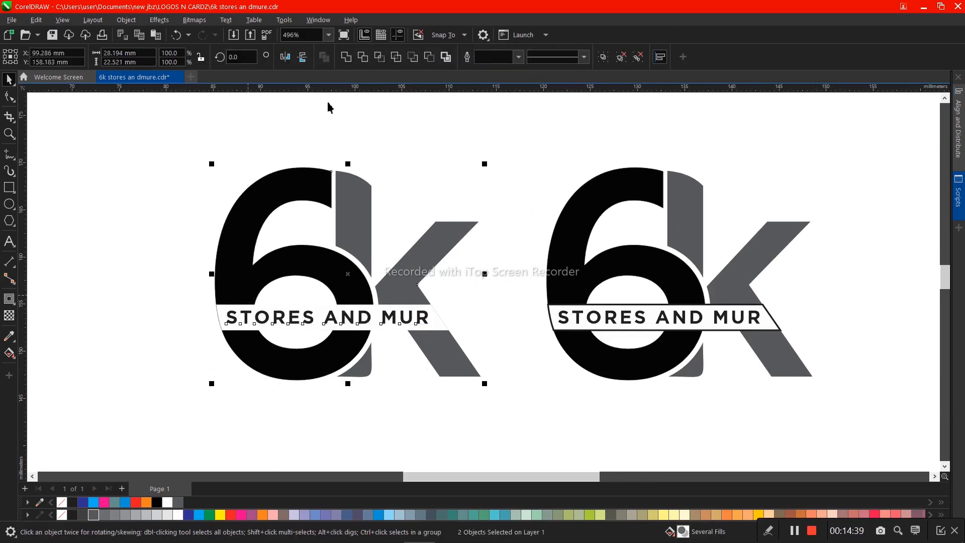
left_click(437, 314)
left_click_drag(441, 313, 425, 406)
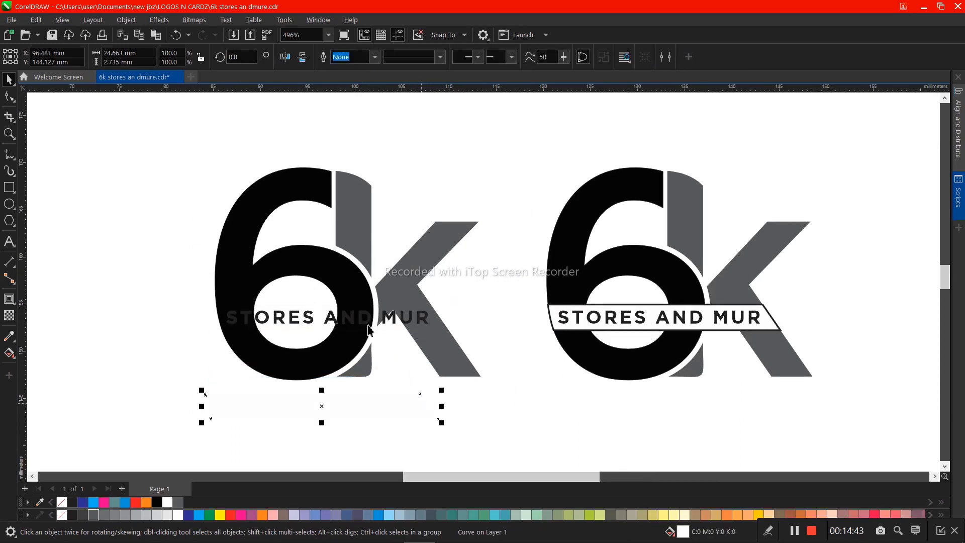
key("ctrl+z")
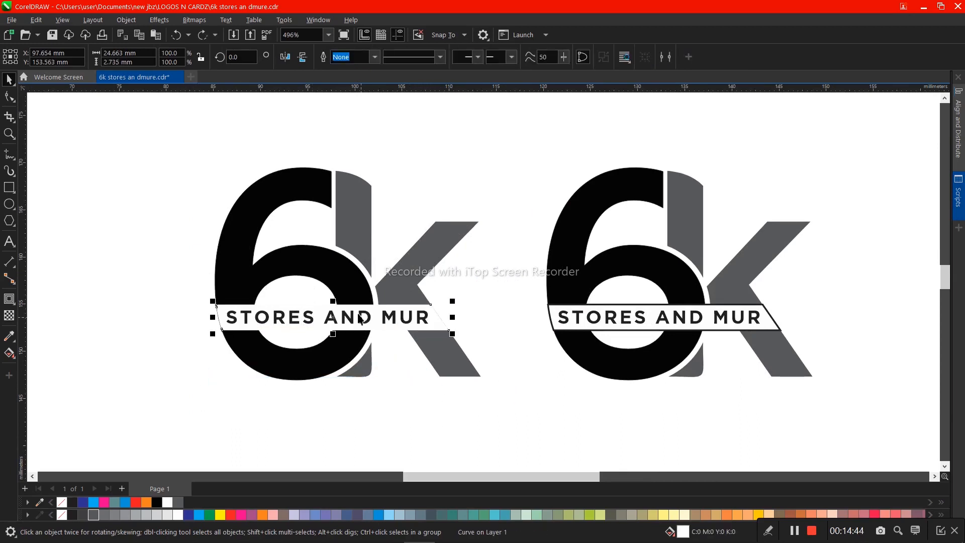
- Trim the original 6k with the white band to cut a gap behind the text
left_click(321, 270, "shift")
left_click(362, 58)
- Narrow the "STORES AND MUR" text to about 20.7 mm and move the white band out below the logo
left_click(427, 324)
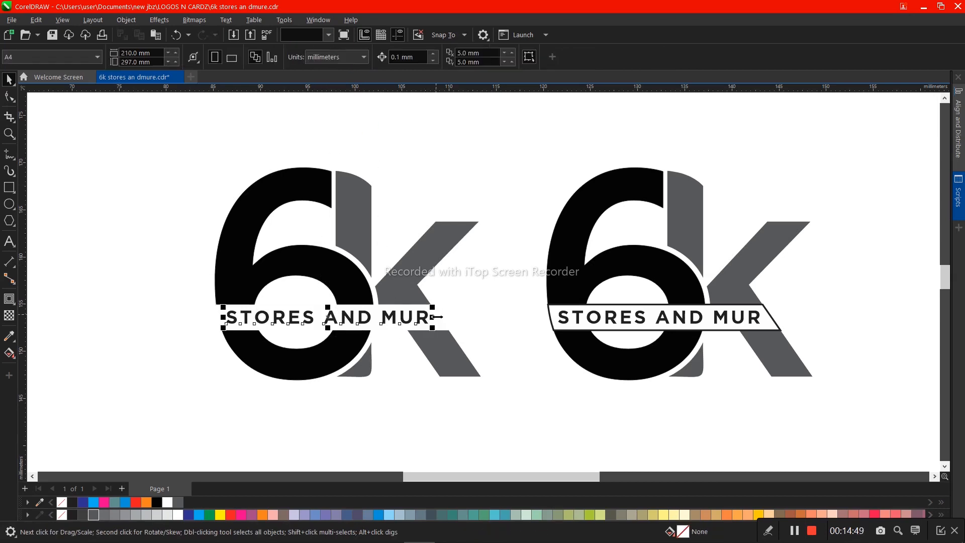
left_click(430, 371)
left_click(441, 323)
left_click_drag(441, 323, 443, 414)
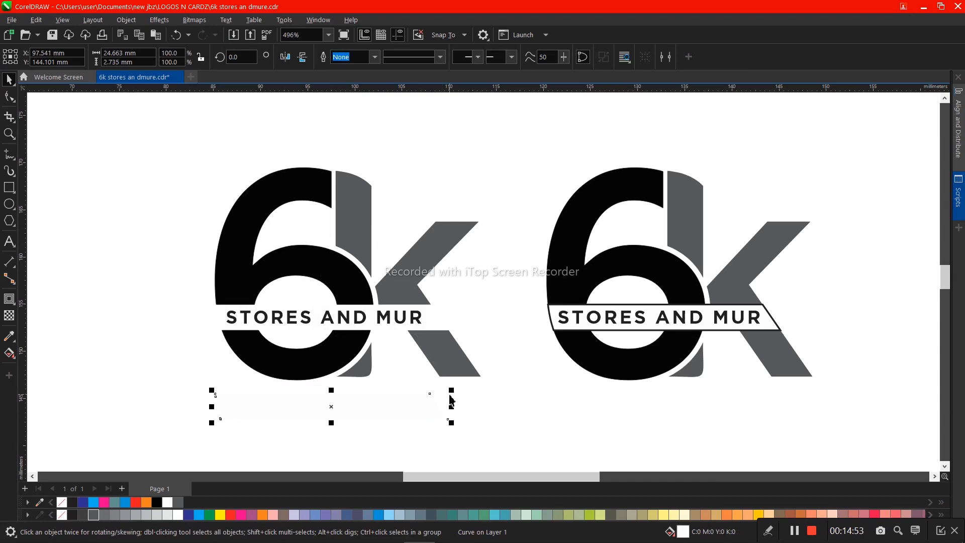
- Recolour only the characters "AND MUR" in the original logo's text to 90% Black
left_click(7, 98)
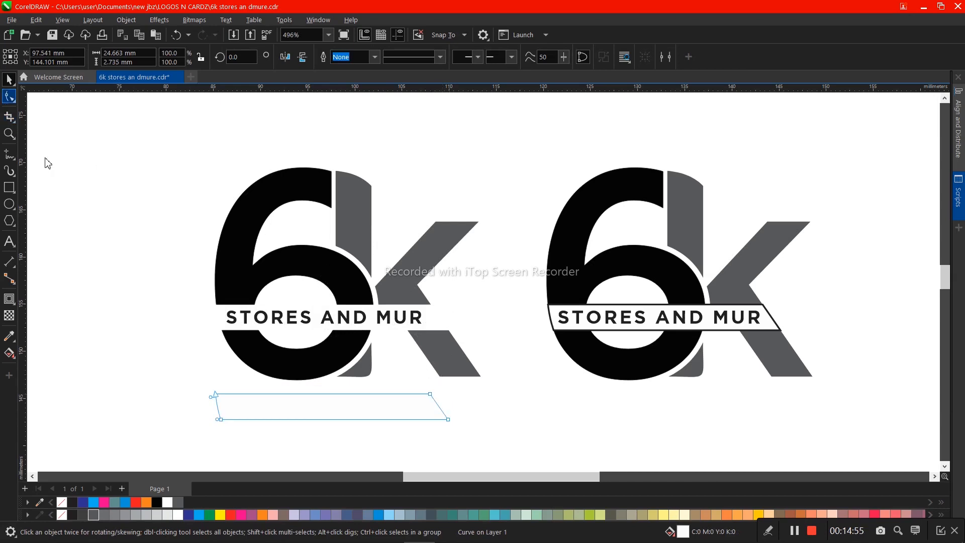
left_click(358, 327)
left_click_drag(320, 317, 442, 375)
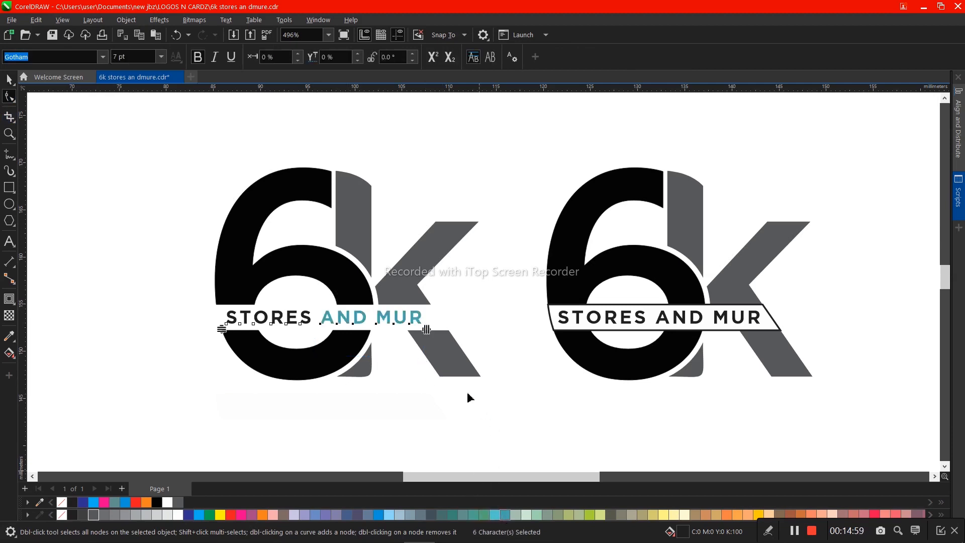
key("space")
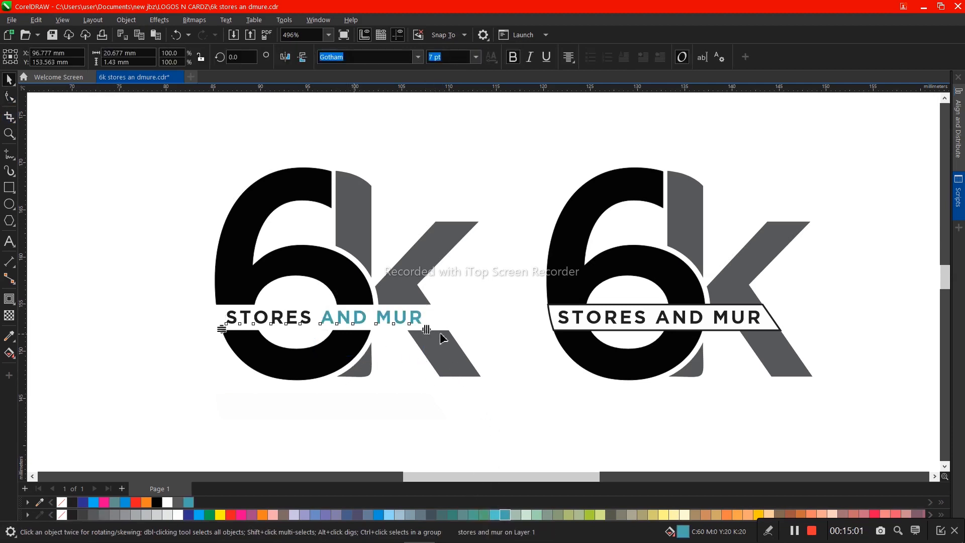
key("space")
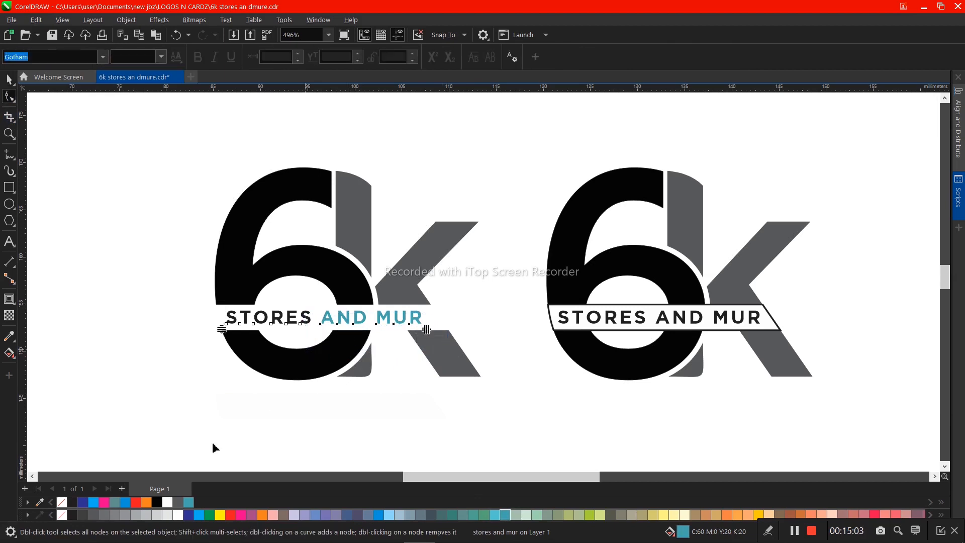
left_click(96, 512)
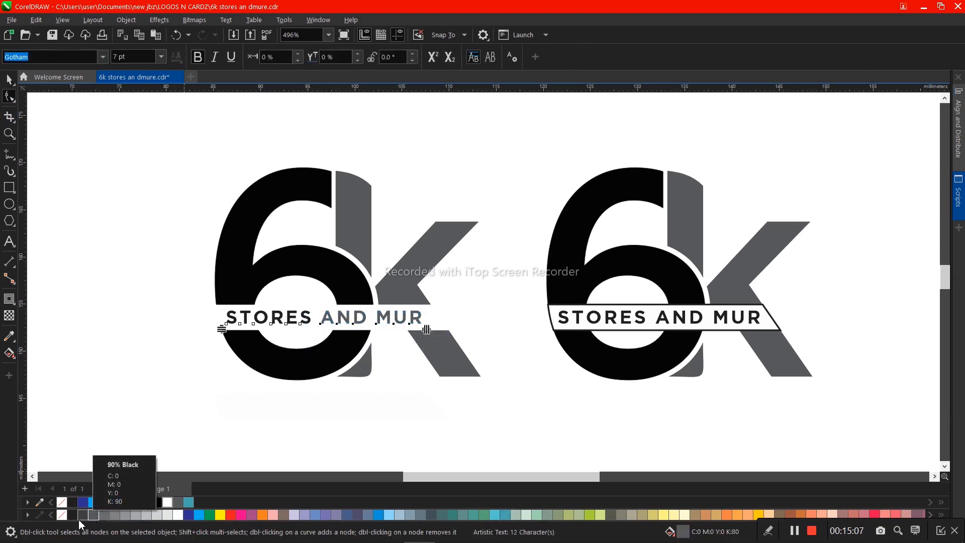
left_click(86, 515)
key("space")
key("space")
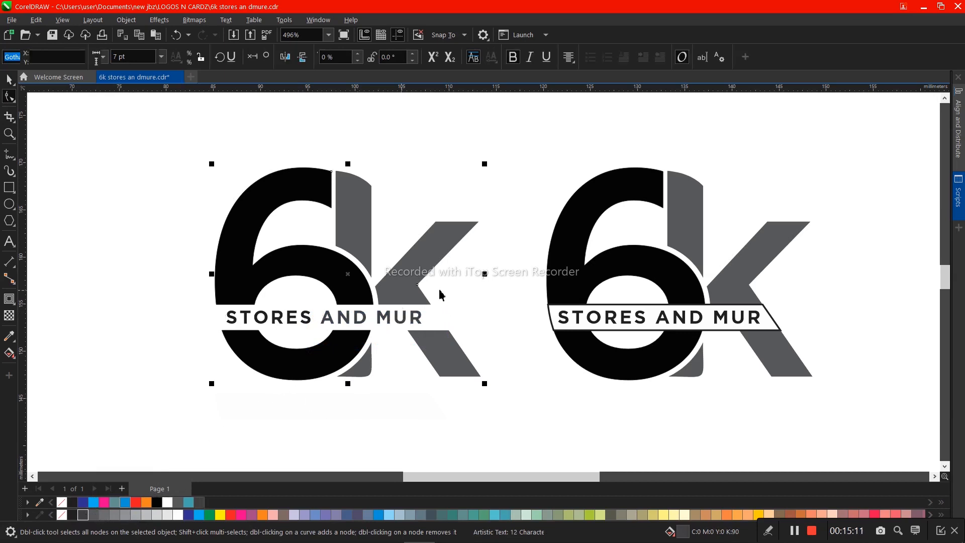
- Fill the original logo's k with 90% Black to match the "AND MUR" lettering
left_click(403, 292, "ctrl")
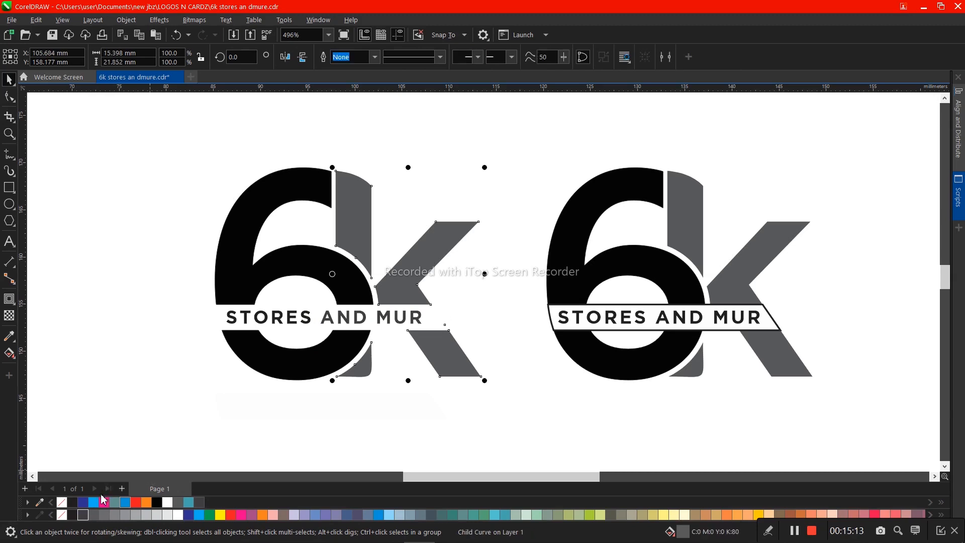
left_click(86, 515)
left_click(180, 398)
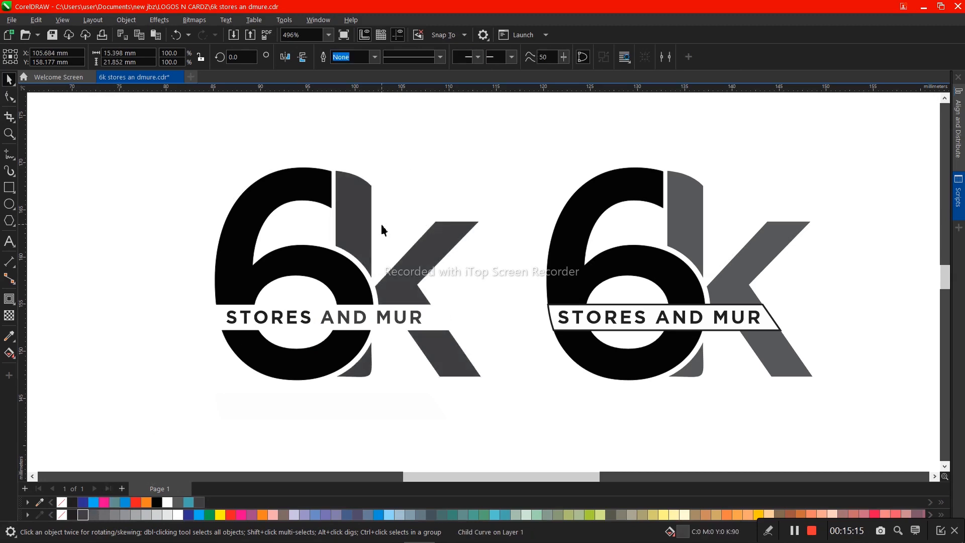
- Move the duplicate logo with the outlined band farther to the right of the original
scroll(383, 226, "down", 2)
left_click_drag(583, 331, 585, 331)
left_click_drag(559, 284, 717, 304)
left_click(436, 216)
scroll(342, 208, "up", 2)
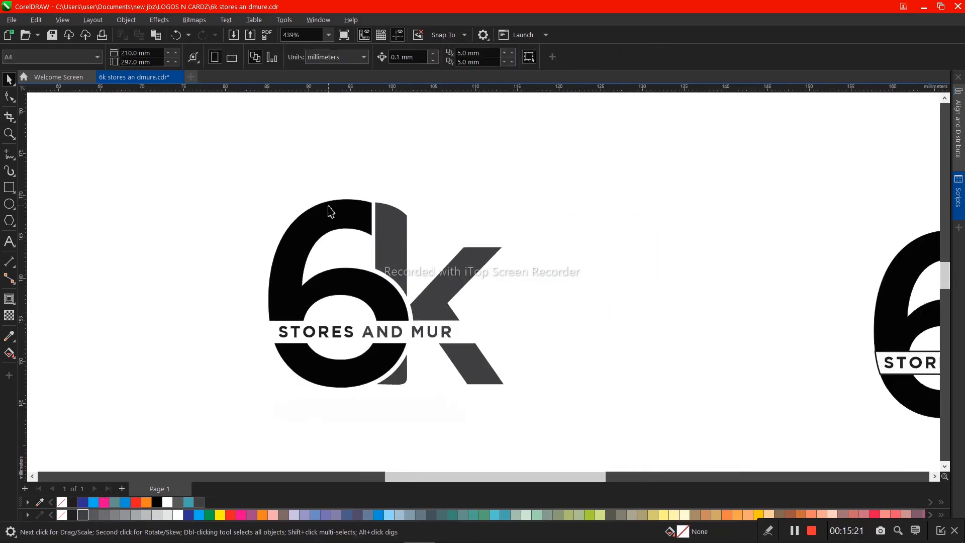
- Try to move the grouped 6k to the left, away from its text
left_click(386, 229)
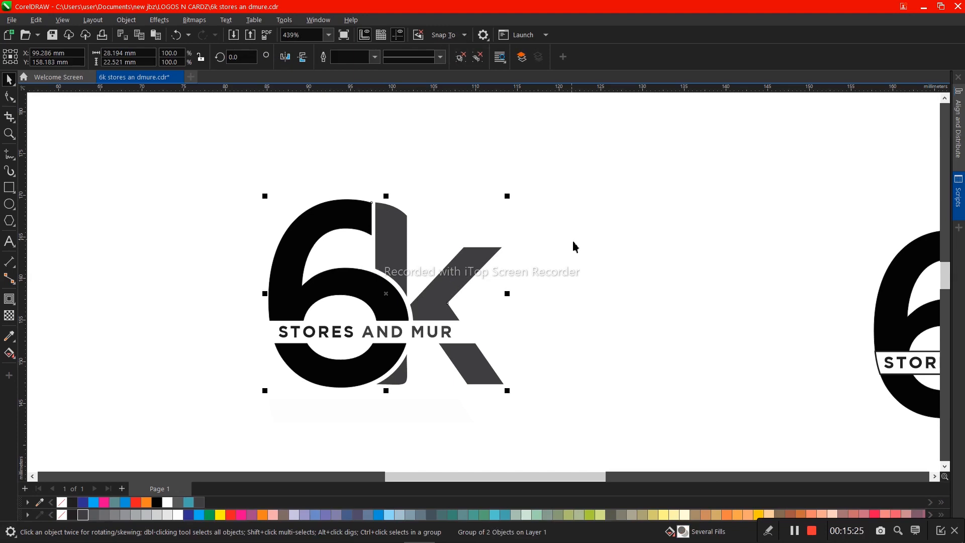
scroll(572, 241, "down", 1)
scroll(307, 328, "up", 2)
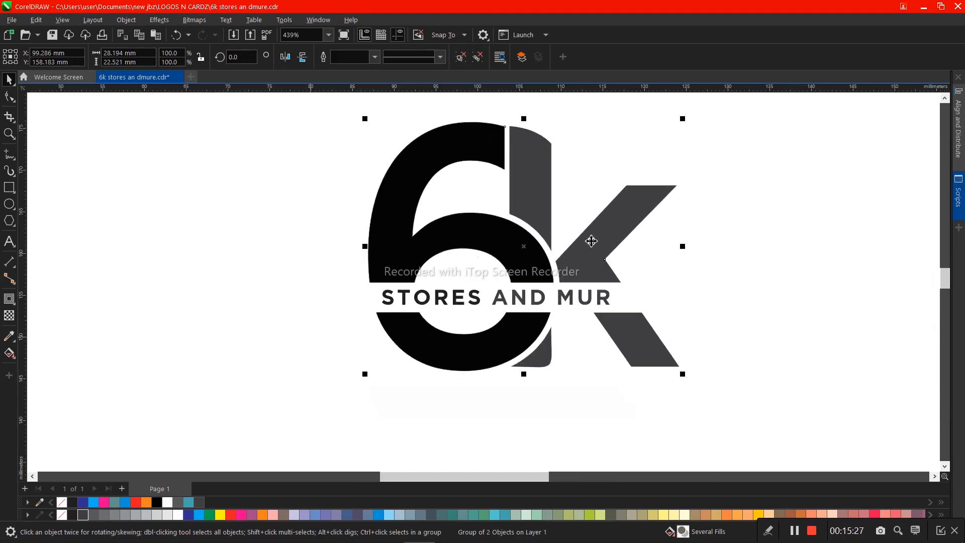
scroll(586, 249, "up", 1)
left_click_drag(582, 257, 386, 244)
key("ctrl+z")
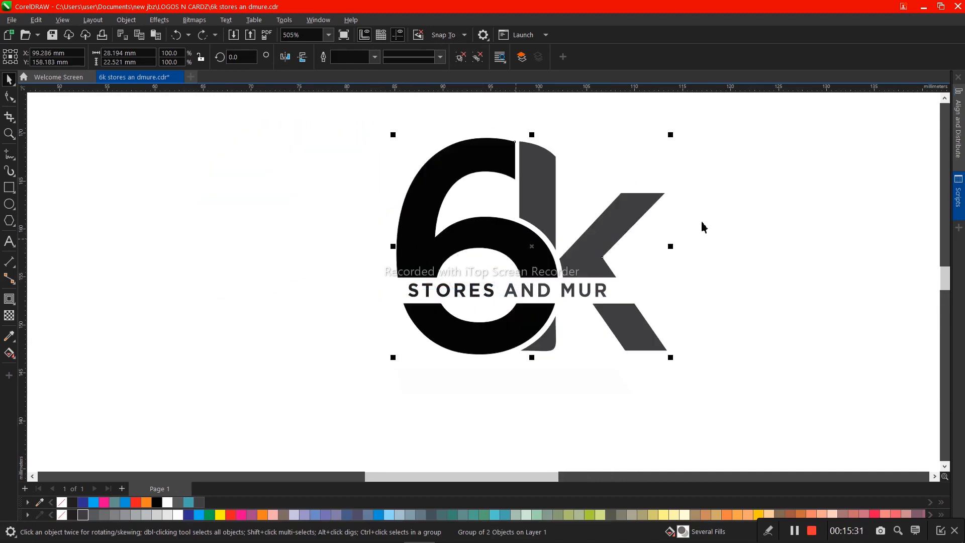
left_click(315, 152)
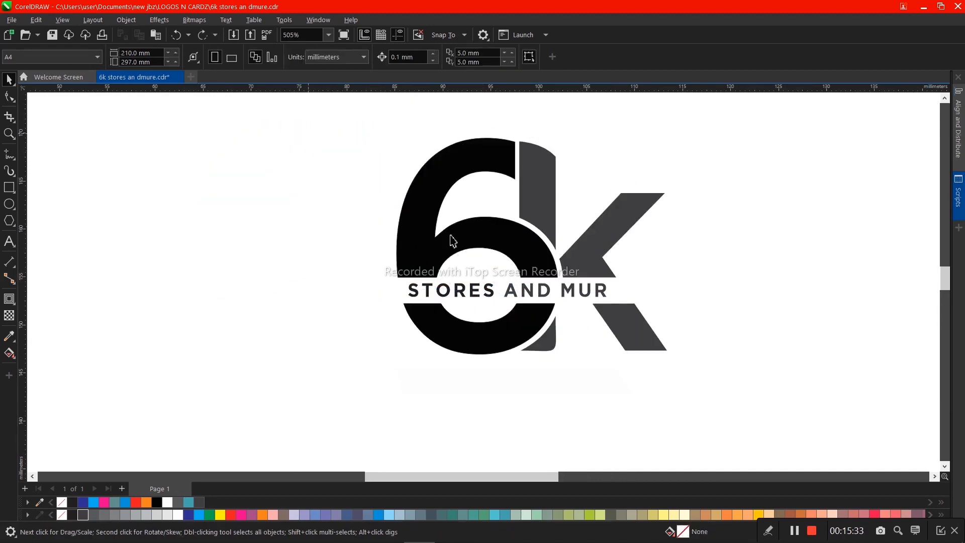
- Move the logo with its text and loose white band to the right, and place a duplicate on its left side
left_click_drag(737, 402, 737, 402)
left_click_drag(624, 324, 737, 326)
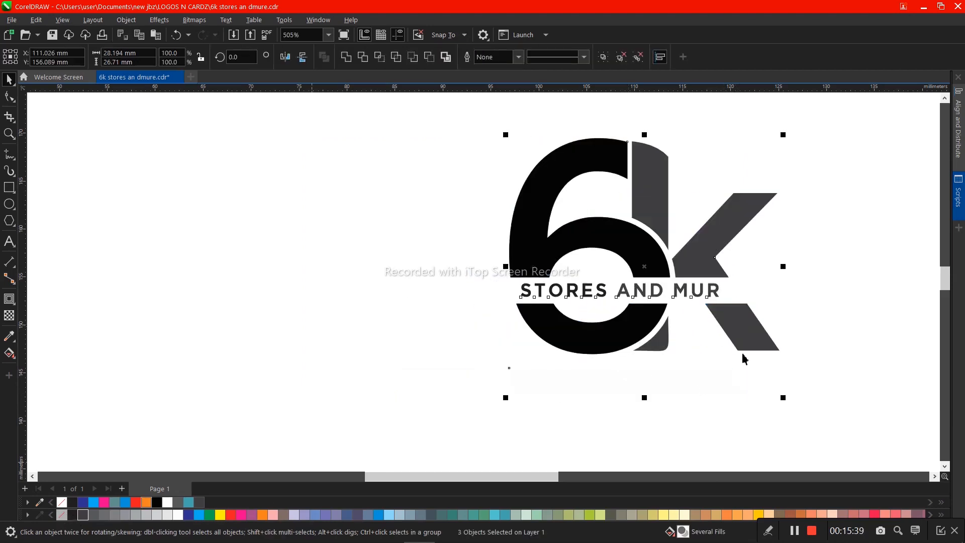
left_click_drag(744, 356, 463, 152)
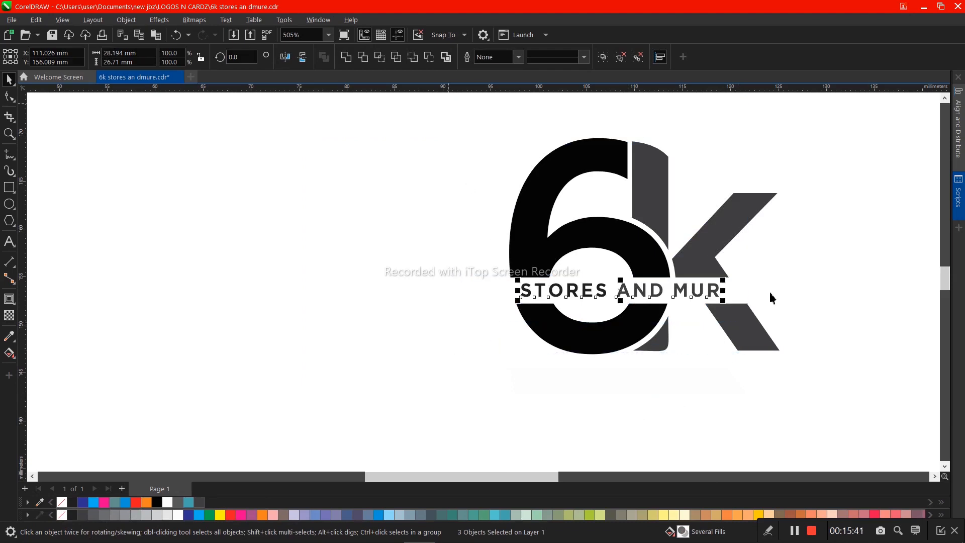
left_click_drag(770, 293, 862, 395)
key("Escape")
left_click_drag(456, 110, 797, 403)
left_click_drag(522, 333, 475, 347)
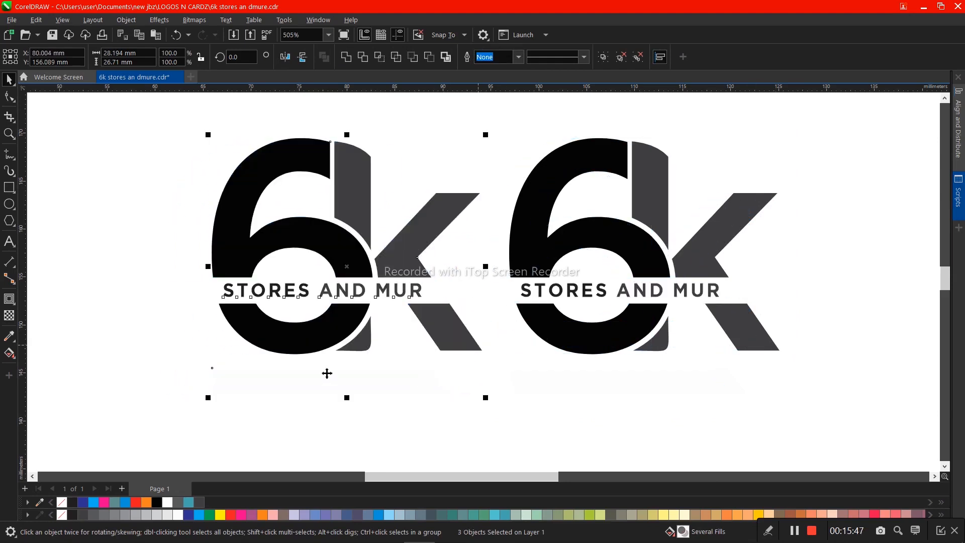
- Delete the two loose white bands below the logos and ungroup the left copy's 6k
left_click_drag(163, 340, 868, 429)
key("Delete")
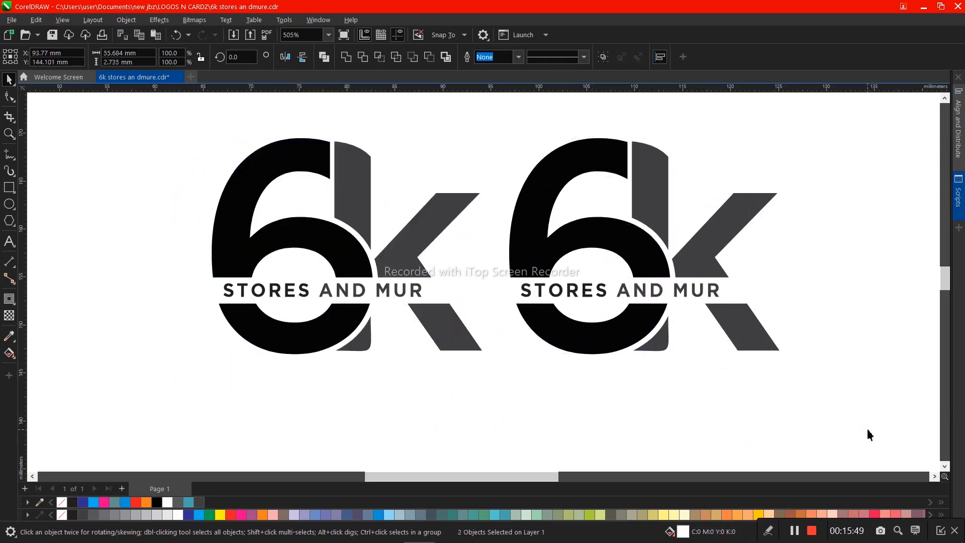
left_click(291, 242)
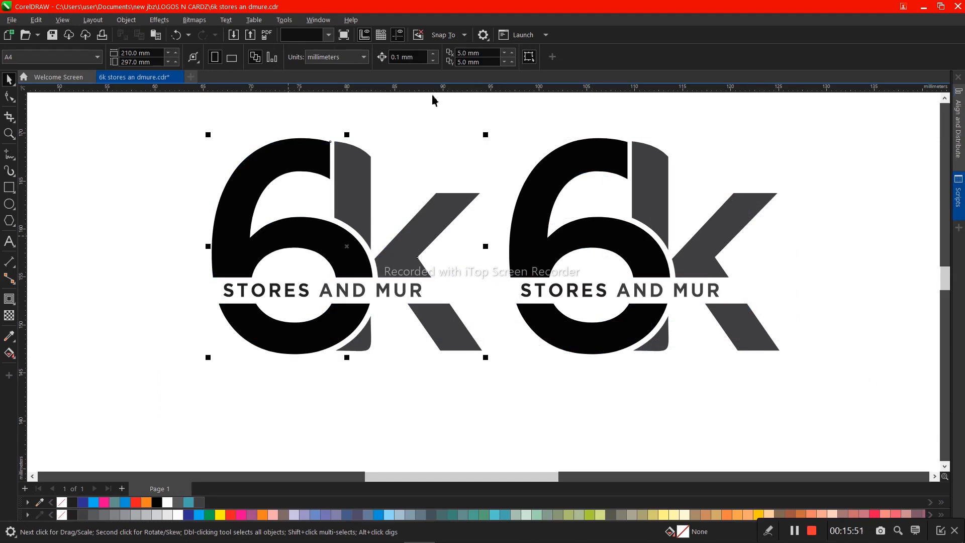
- Give the left copy's k a top-to-bottom fountain fill running from orange (C:0 M:60 Y:100 K:0) to teal
left_click(366, 191, "ctrl")
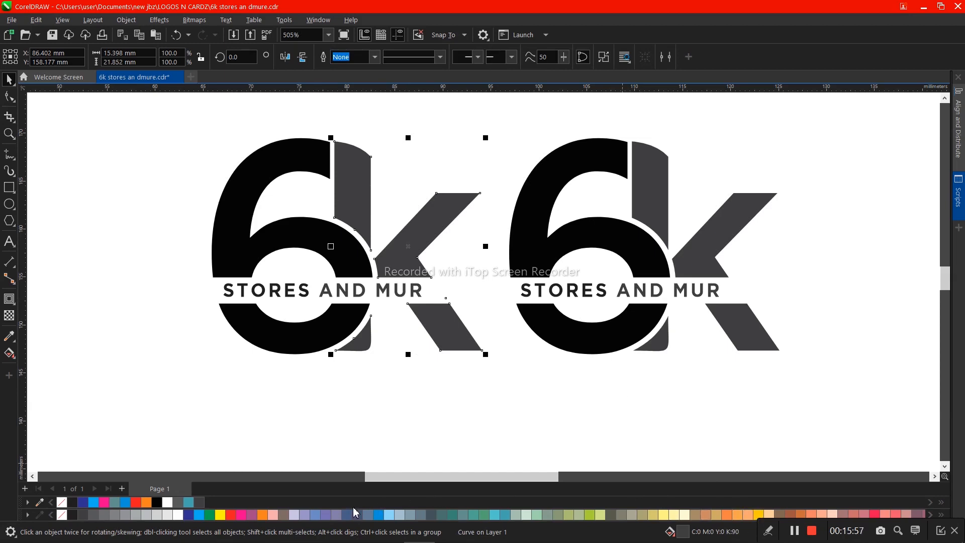
left_click(262, 515)
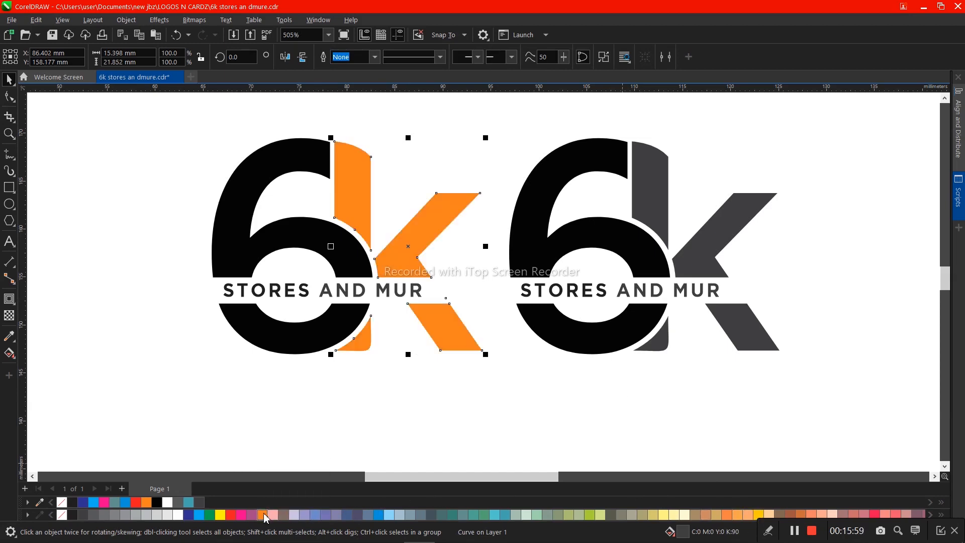
key("g")
left_click_drag(356, 151, 358, 347)
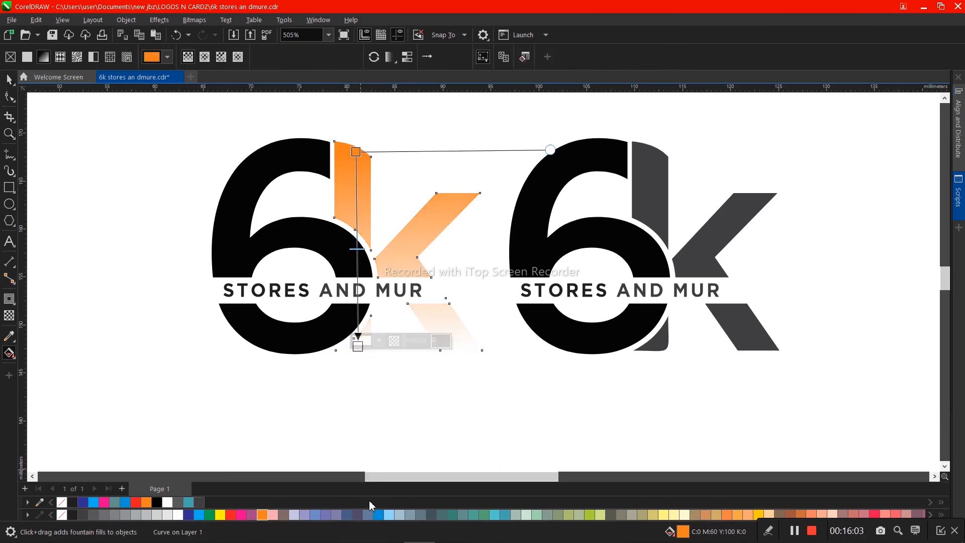
left_click(379, 513)
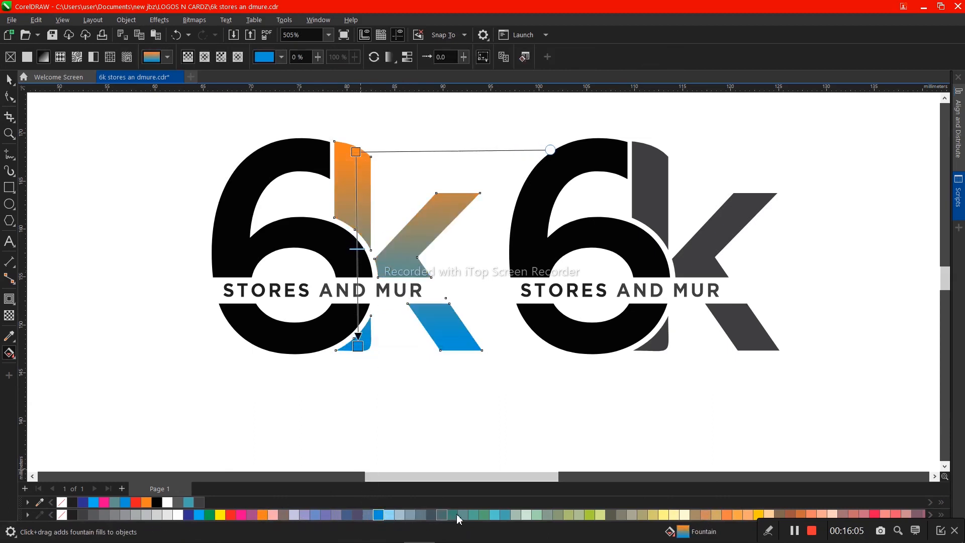
left_click(505, 513)
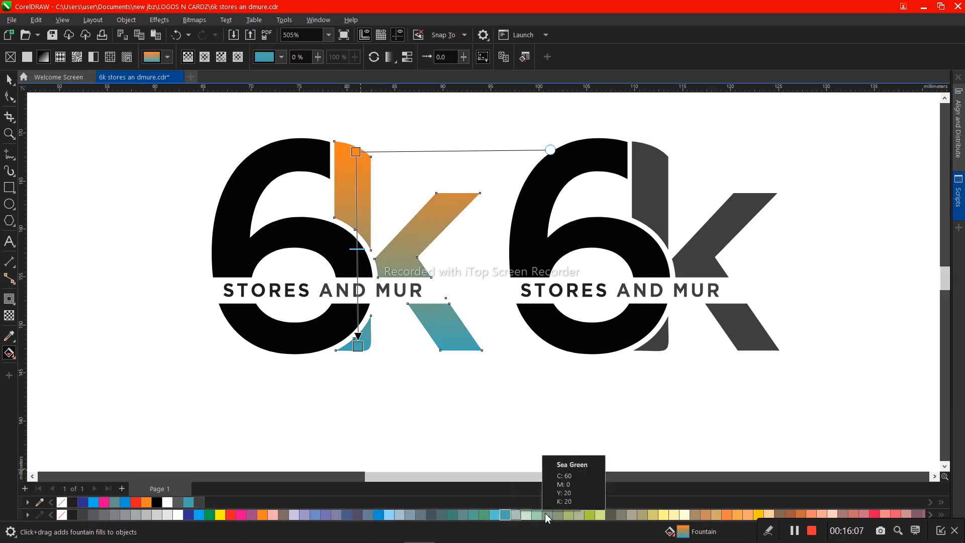
- Change the lower colour of the left k's fountain fill to light orange and move the fill's start point down
left_click(590, 513)
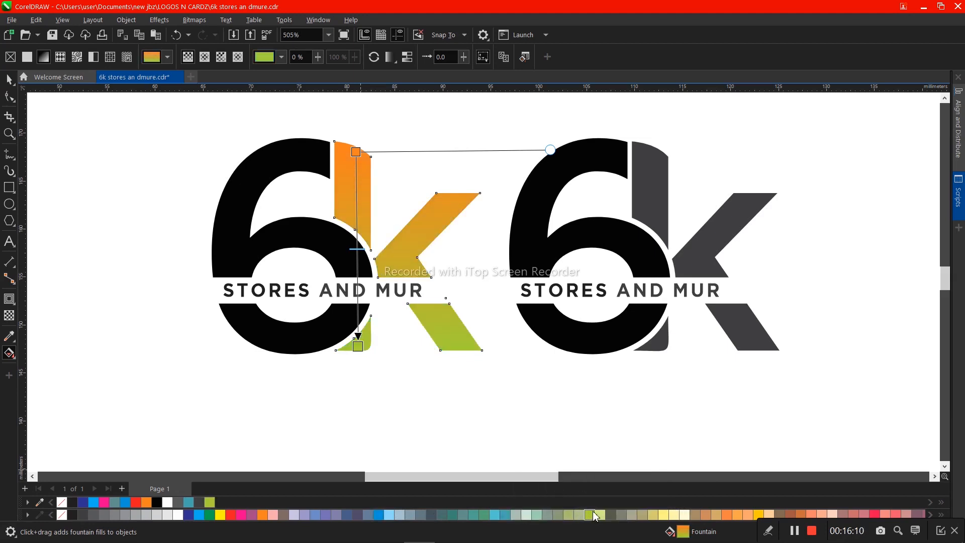
left_click(726, 514)
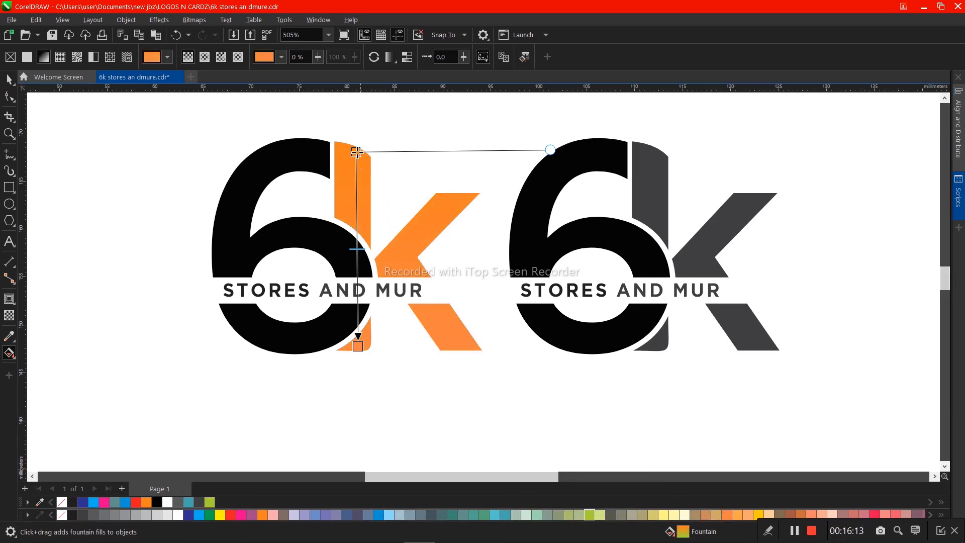
left_click_drag(357, 157, 359, 205)
key("space")
- Give the left copy's 6 a bottom-to-top fountain fill running from blue to teal
left_click(322, 237)
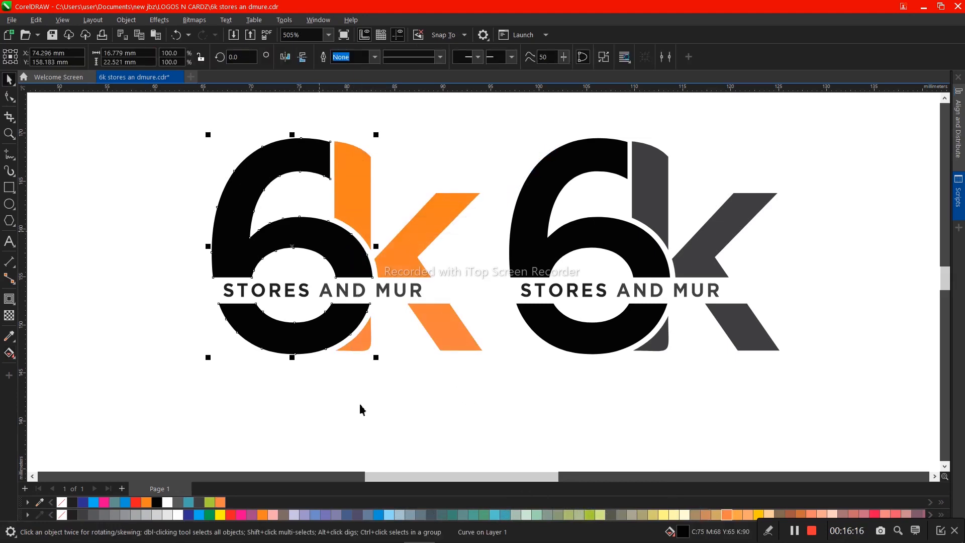
left_click(379, 514)
key("g")
left_click_drag(290, 342, 296, 153)
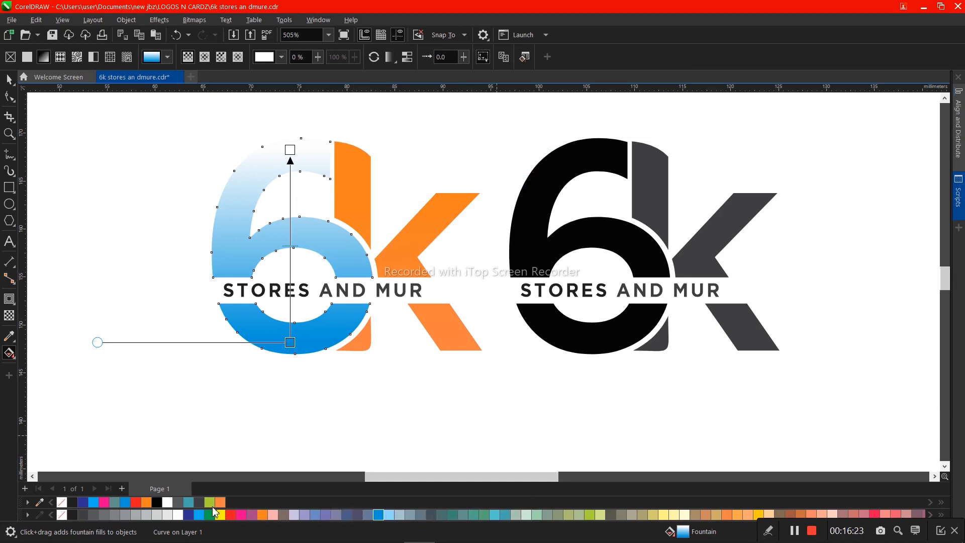
left_click(190, 514)
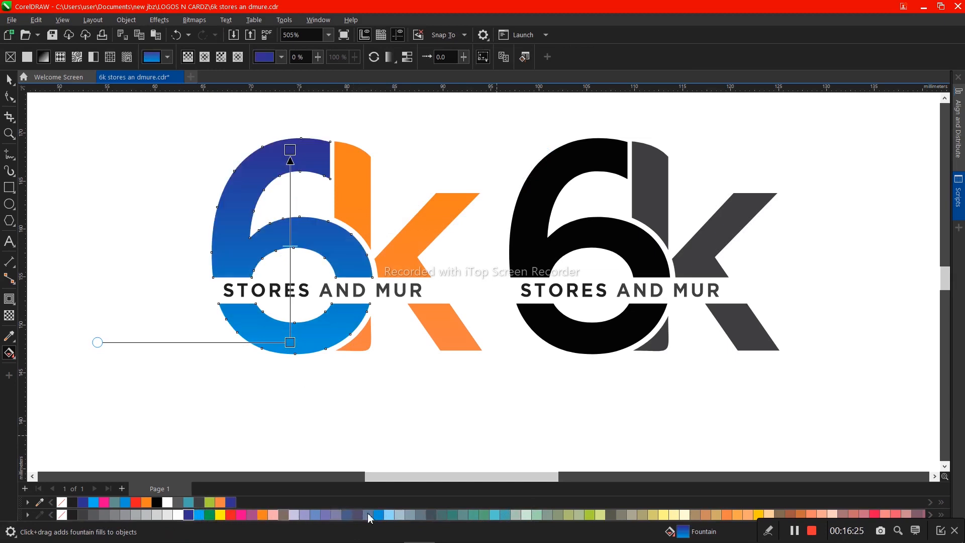
left_click(504, 514)
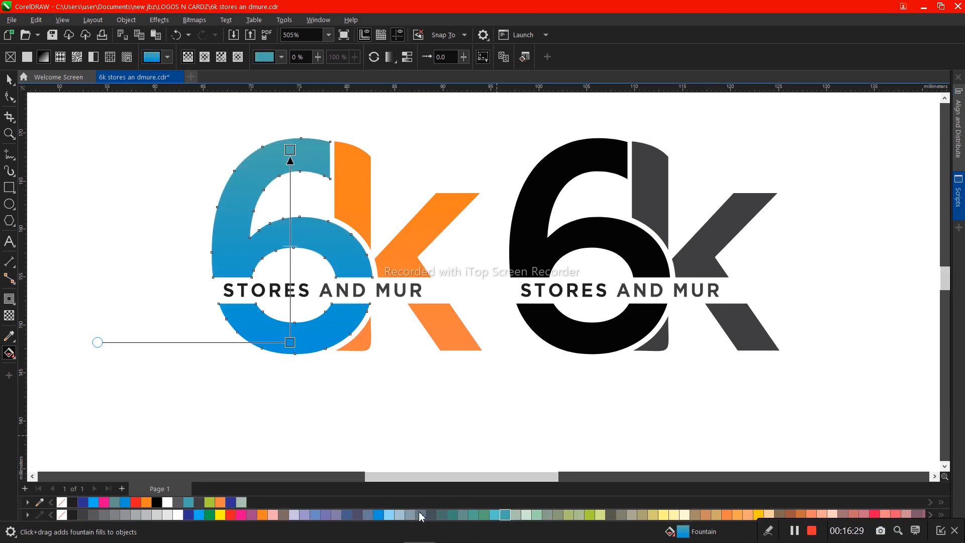
- Try teal as the lower colour of the 6's fountain fill, and undo the change
left_click(290, 340)
left_click(452, 514)
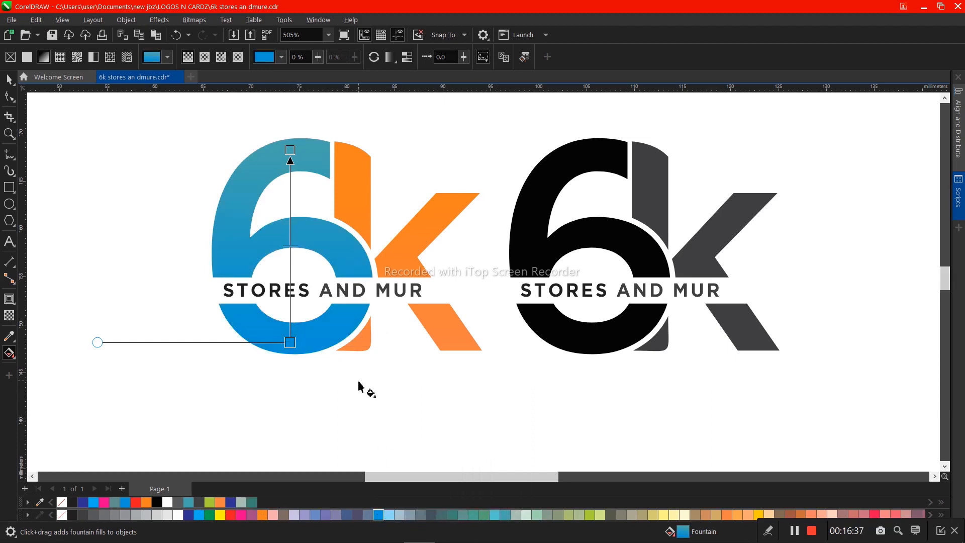
left_click(506, 516)
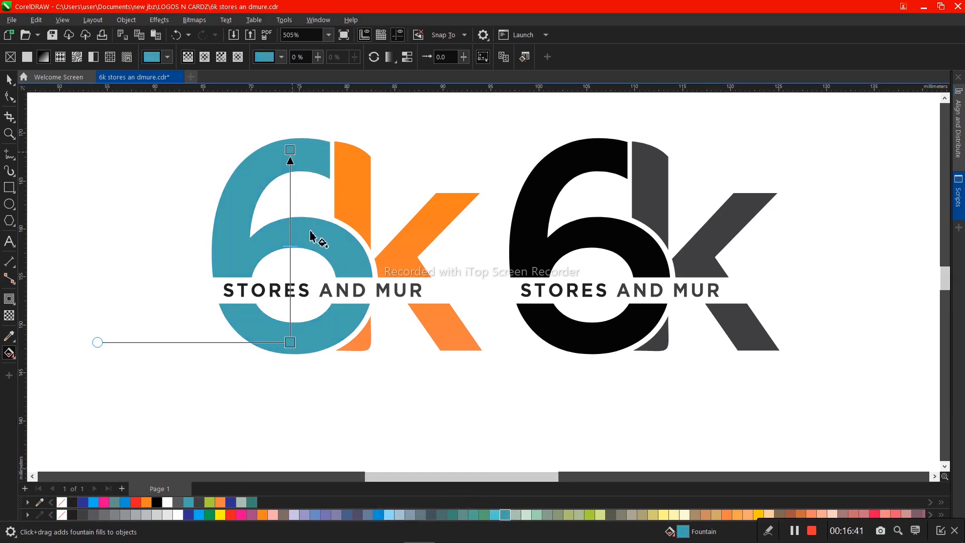
key("ctrl+z")
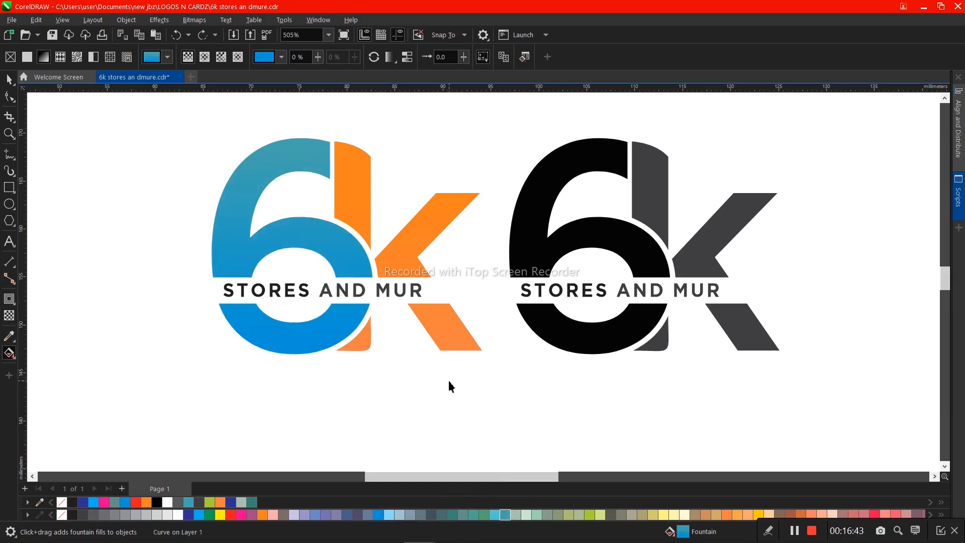
- Draw an ellipse about 25.7 by 23 mm over the left 6k and move it down and to the left
key("space")
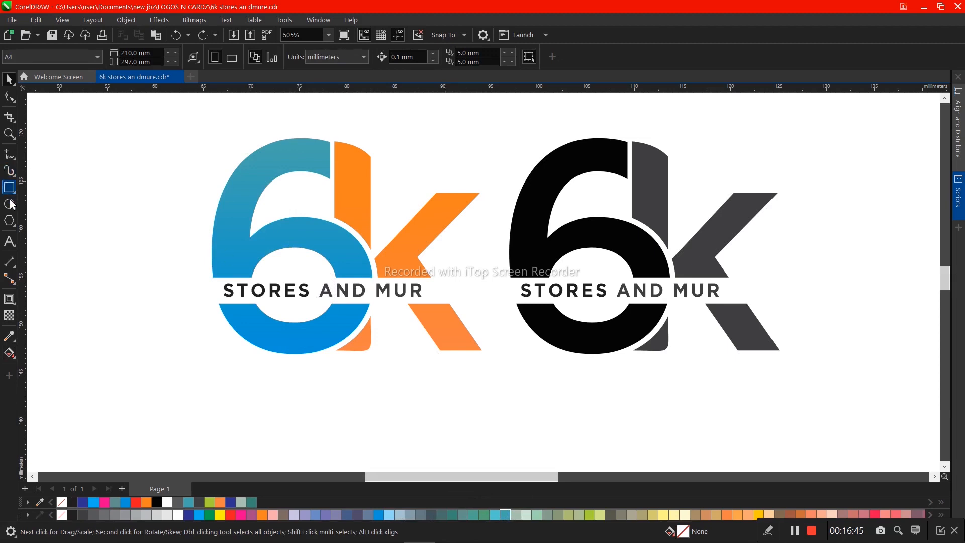
key("F7")
left_click_drag(185, 153, 438, 380)
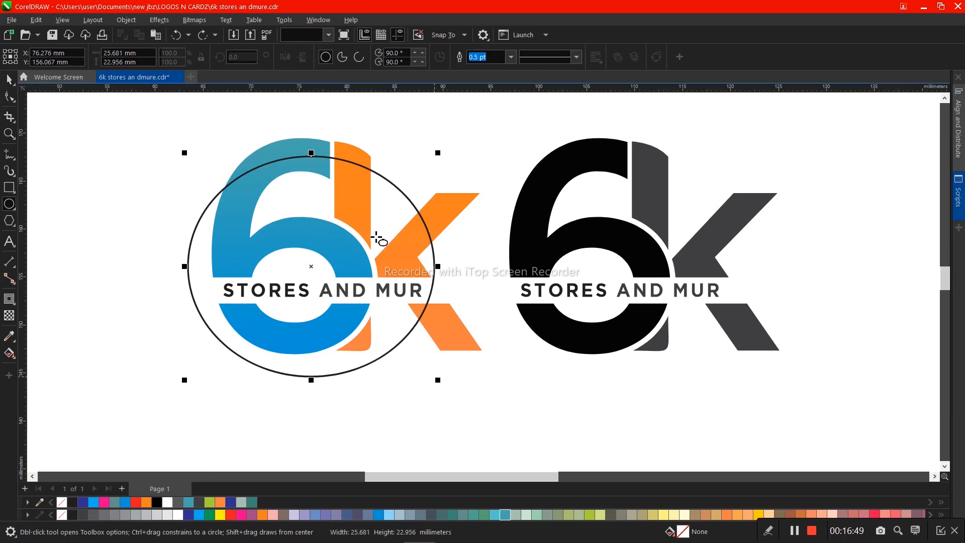
key("space")
left_click_drag(384, 236, 379, 233)
left_click(337, 156)
left_click(313, 146)
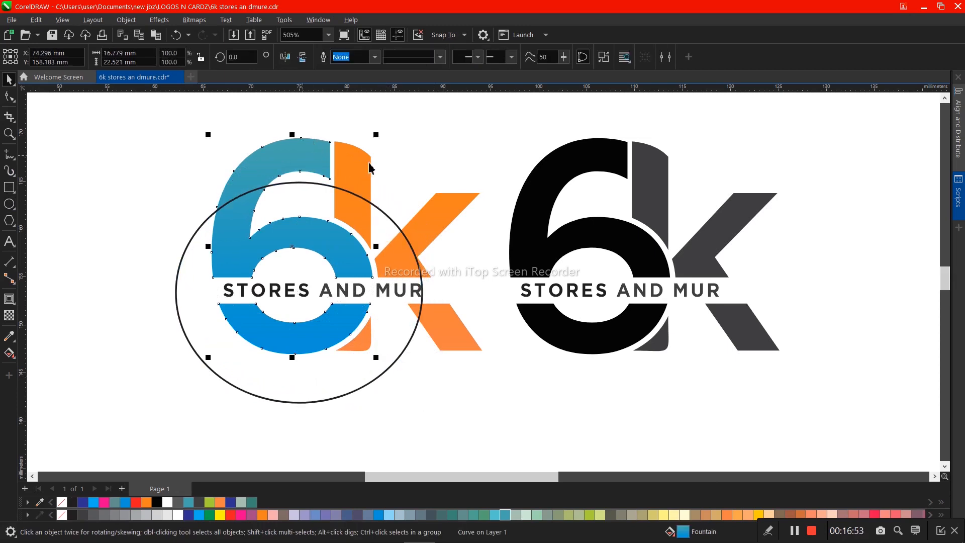
left_click(358, 167, "shift")
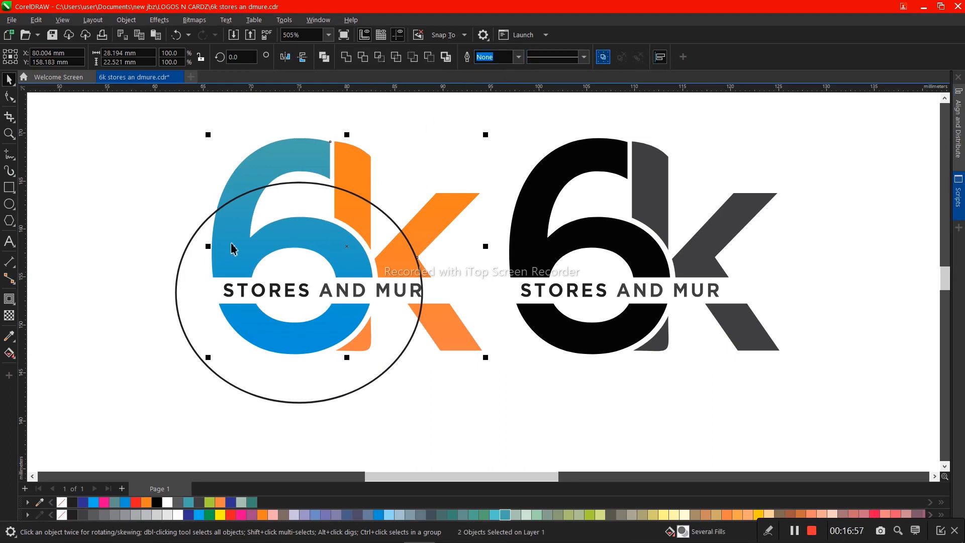
left_click_drag(198, 254, 189, 265)
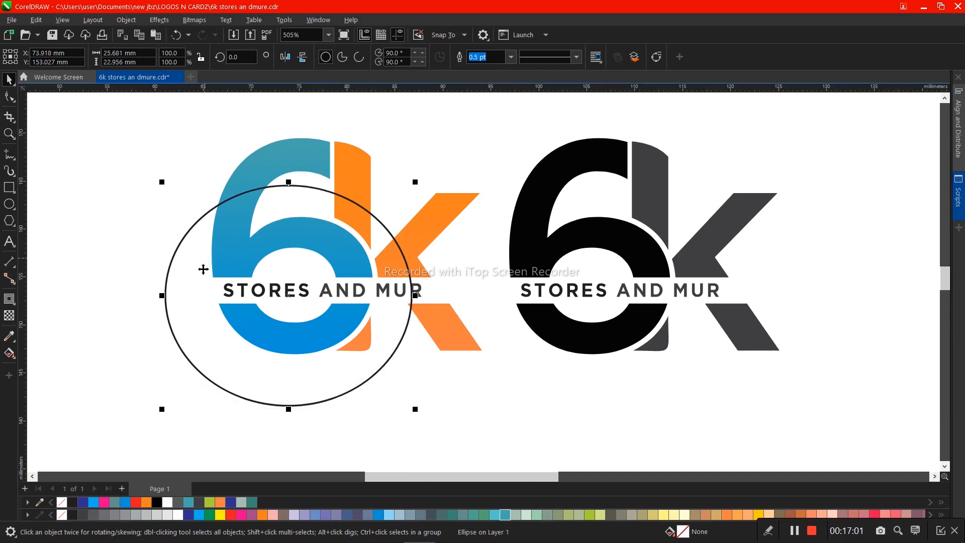
- Skew the ellipse so it slopes down to the right, and reduce its height to about 19.1 mm
left_click(165, 301)
left_click_drag(159, 295, 171, 238)
key("F7")
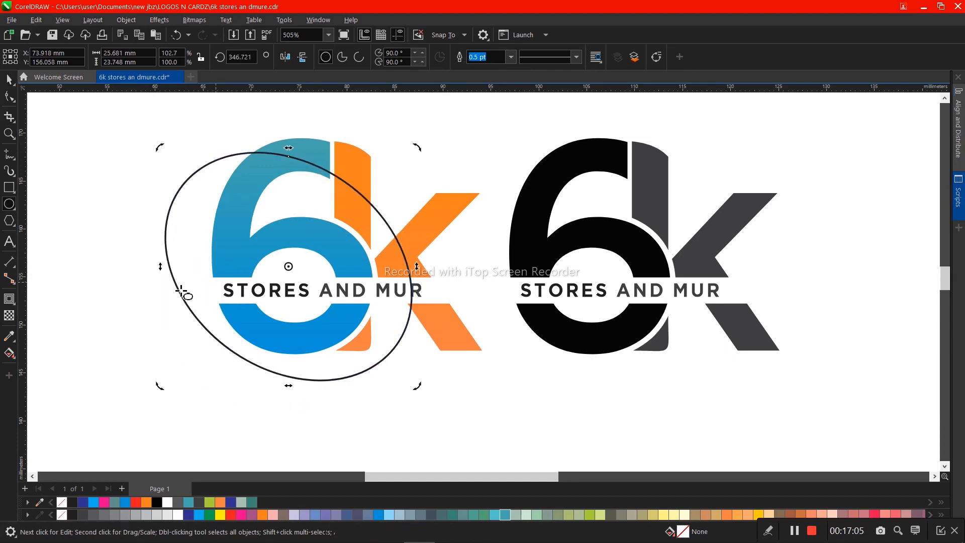
left_click(255, 364)
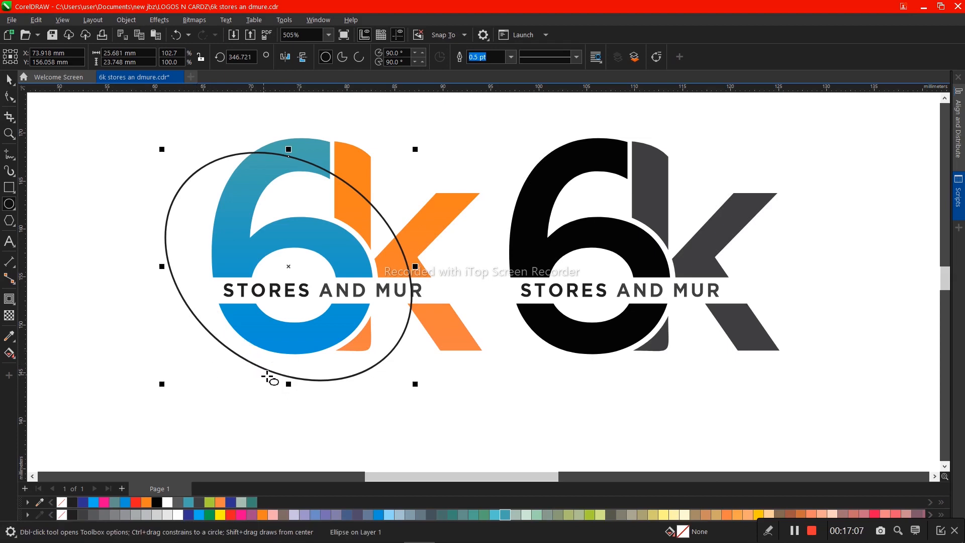
key("space")
left_click_drag(288, 384, 311, 340)
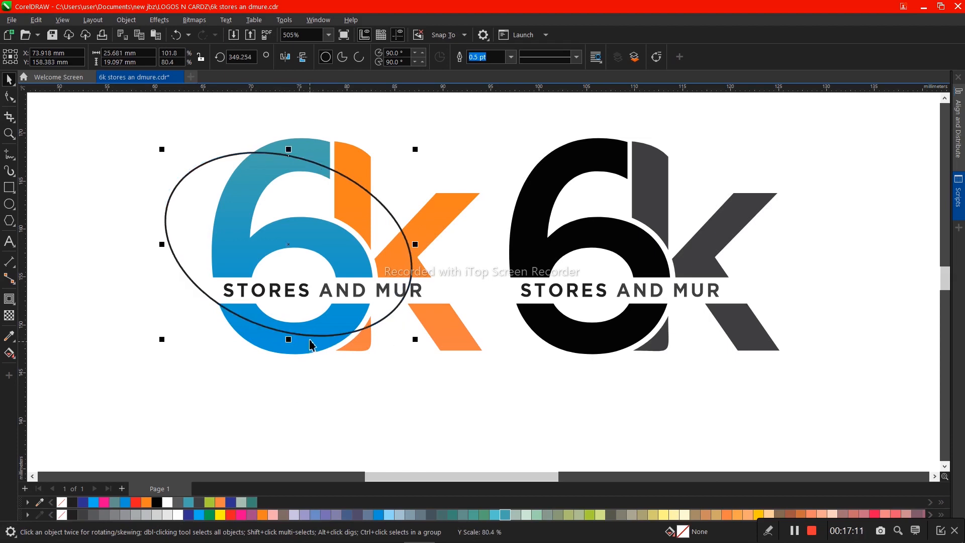
- Intersect the skewed ellipse with the left 6k, and move the ellipse down off the overlapping shapes
left_click(315, 151, "shift")
left_click(380, 58)
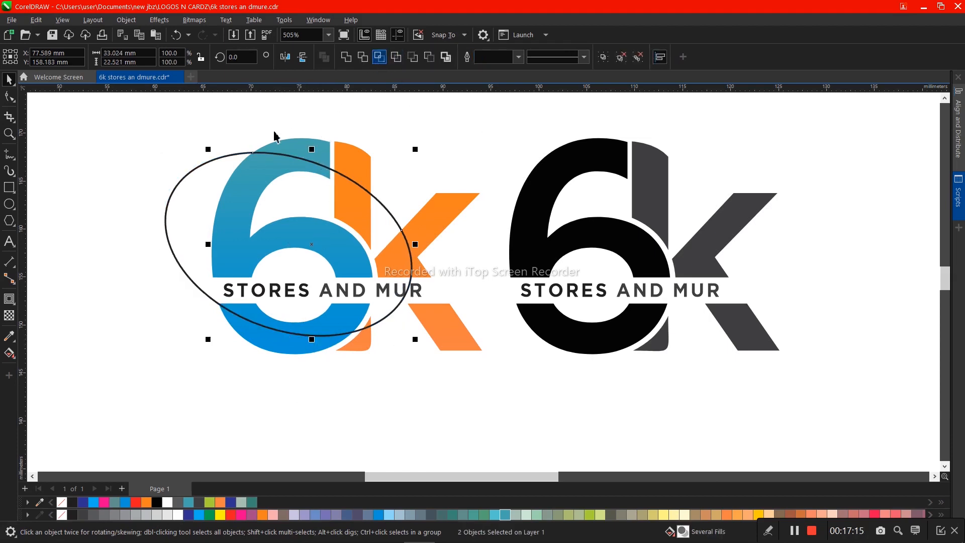
left_click_drag(210, 174, 241, 352)
- Reverse the fountain fill of the intersected pieces on the left 6k
left_click(263, 183)
key("g")
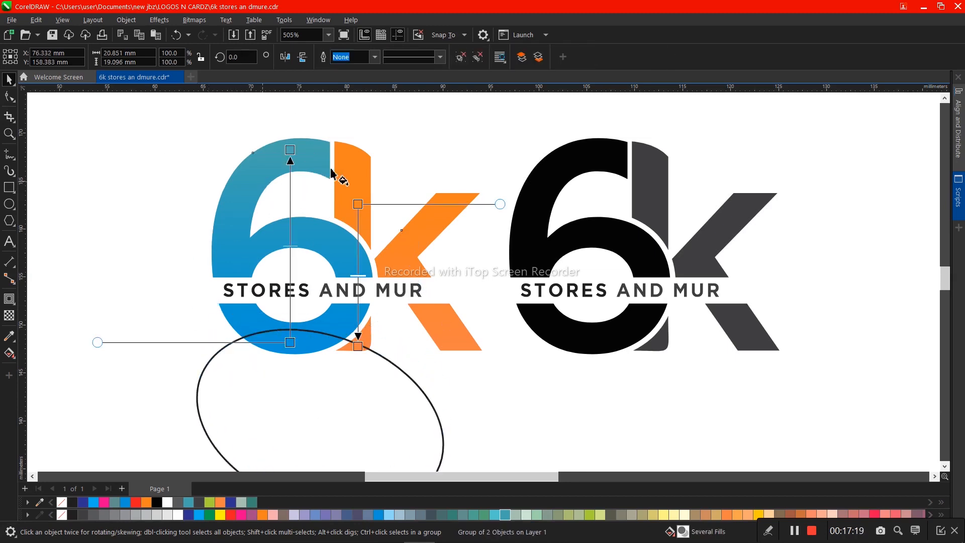
left_click(374, 56)
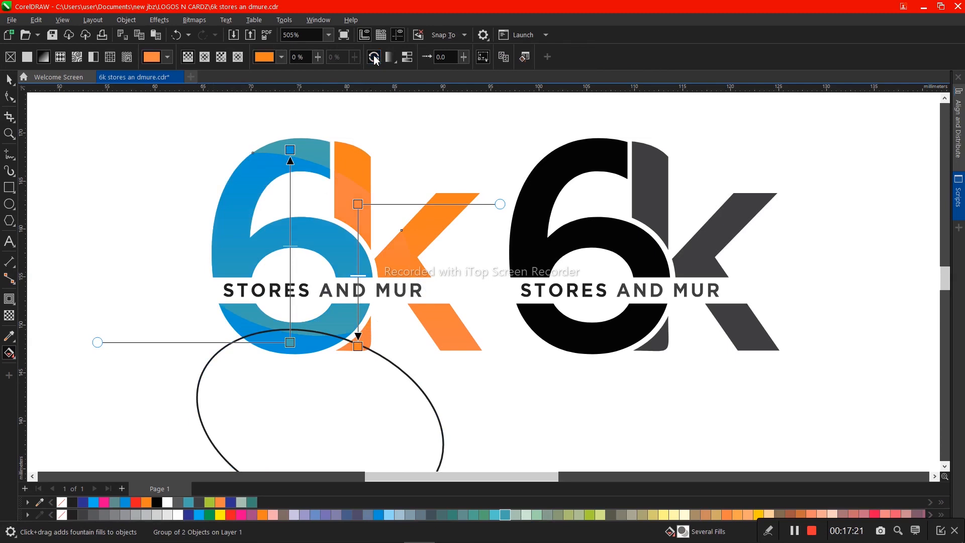
key("space")
- Delete the leftover ellipse below the coloured logo
left_click_drag(393, 161, 498, 150)
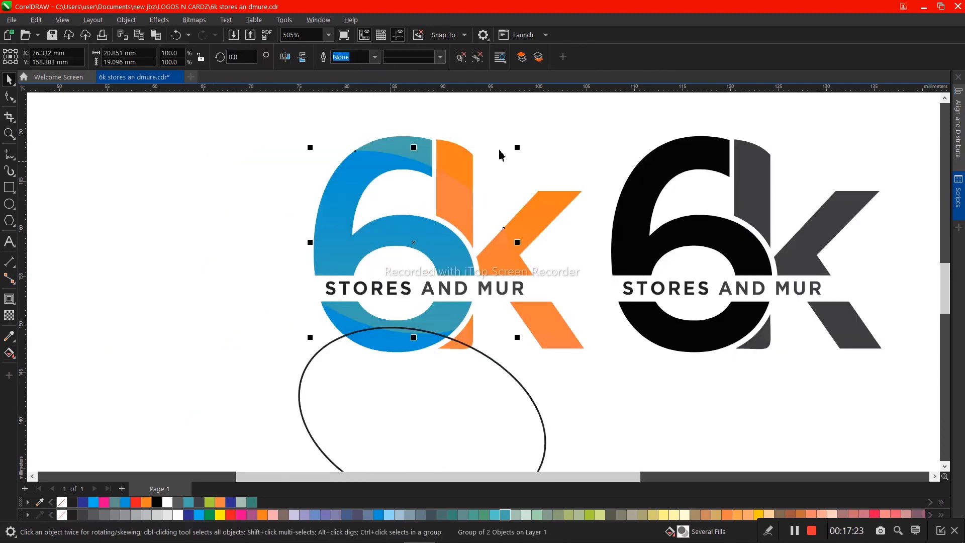
scroll(498, 150, "down", 2)
left_click(457, 263)
scroll(443, 248, "up", 1)
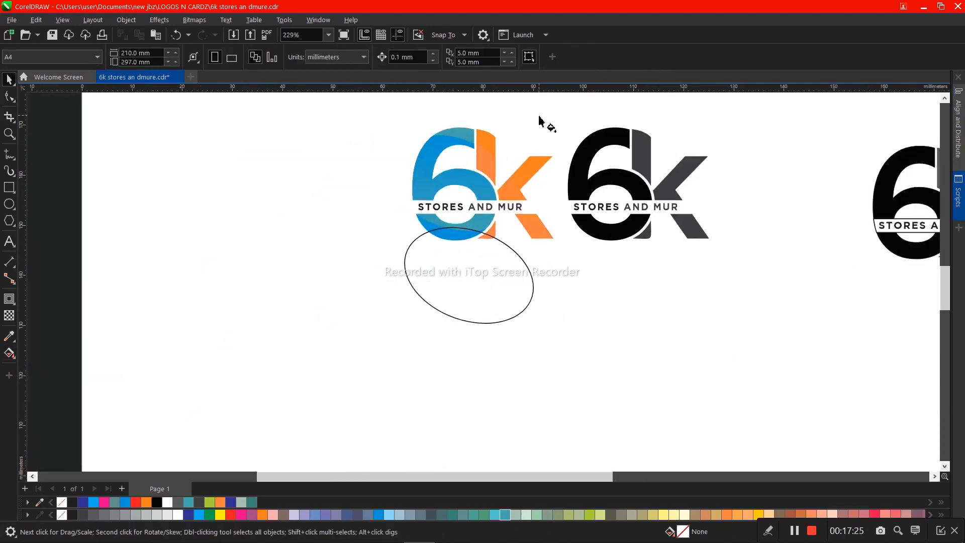
key("g")
key("space")
left_click(471, 278)
key("Delete")
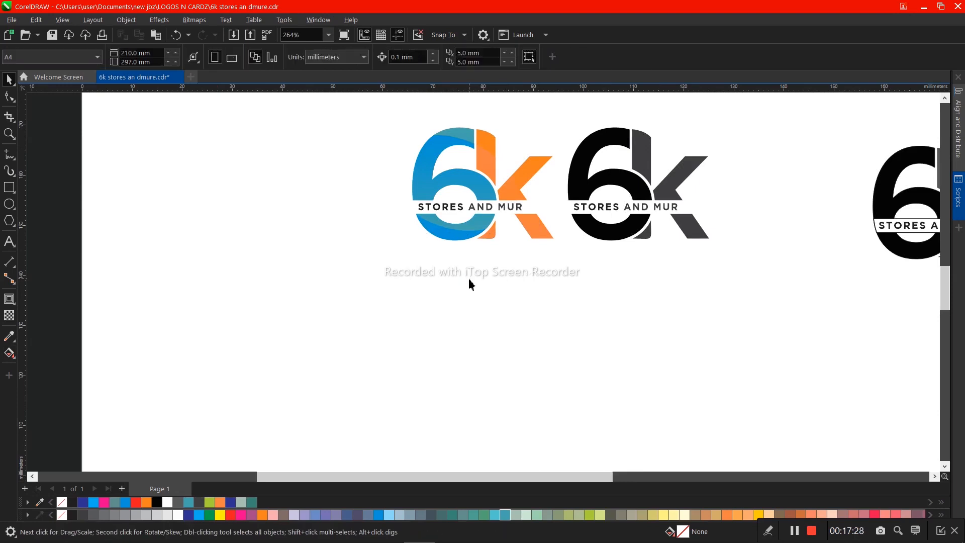
- Colour the left logo's text white and place a black-filled rectangle about 34.5 by 31 mm behind the logo
left_click(502, 207)
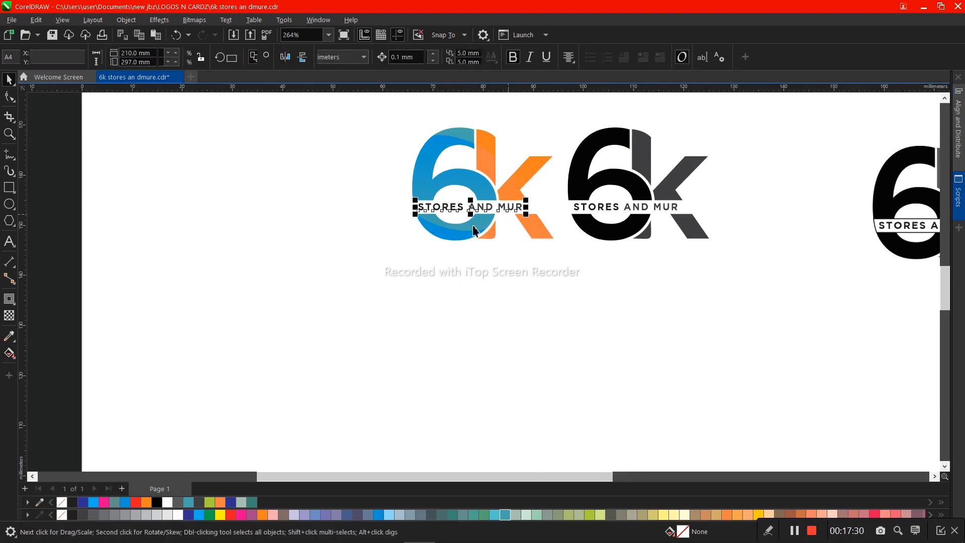
left_click(178, 515)
left_click(11, 192)
left_click_drag(390, 103, 563, 257)
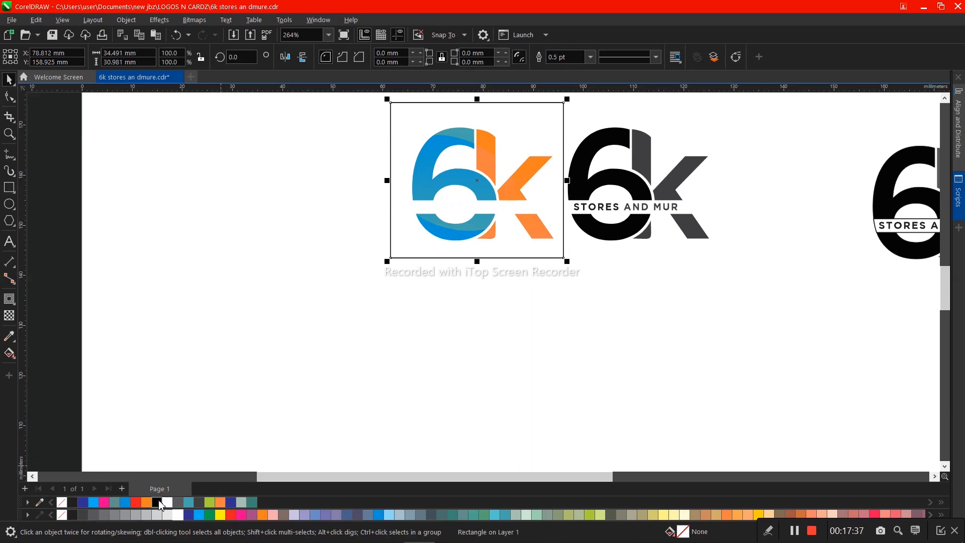
left_click(158, 502)
key("shift+Page_Down")
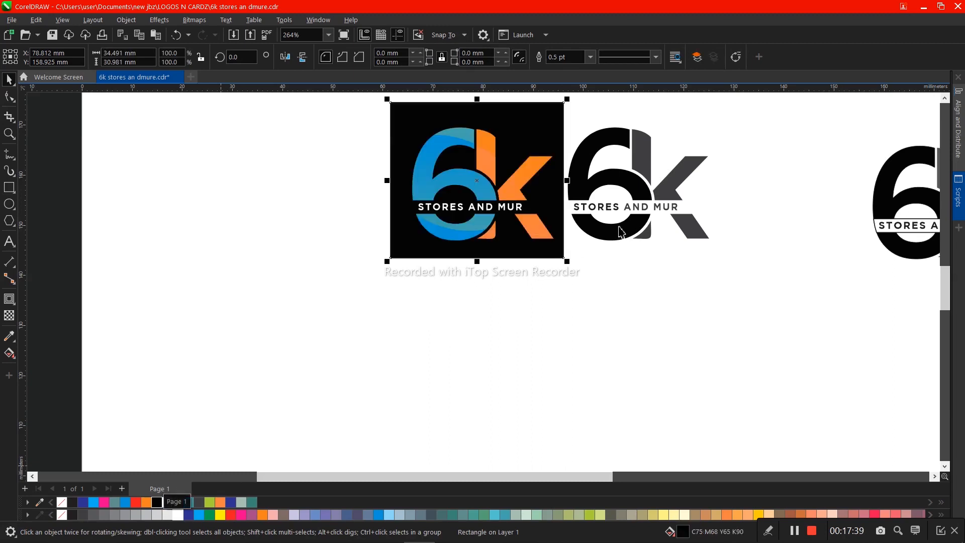
scroll(559, 117, "up", 2)
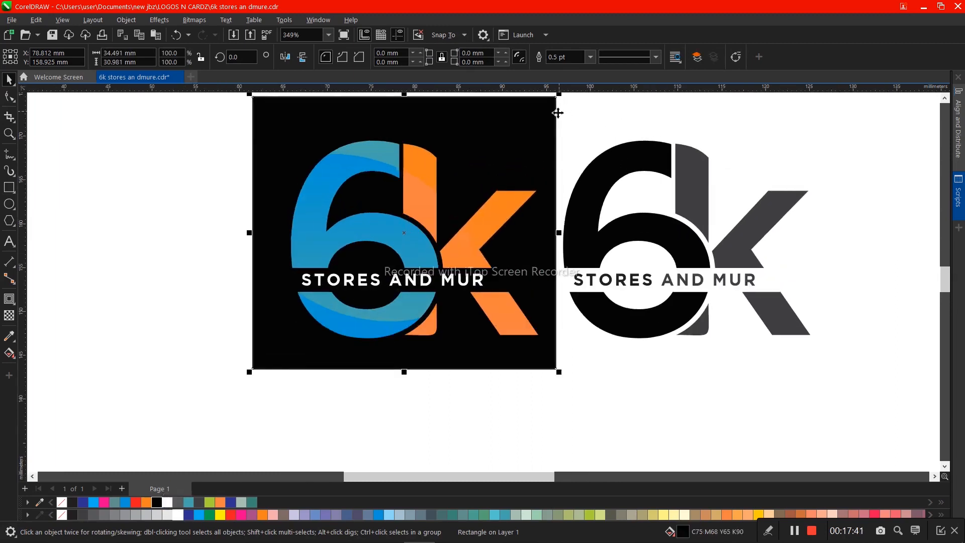
scroll(555, 112, "up", 1)
scroll(617, 176, "down", 2)
scroll(618, 98, "up", 1)
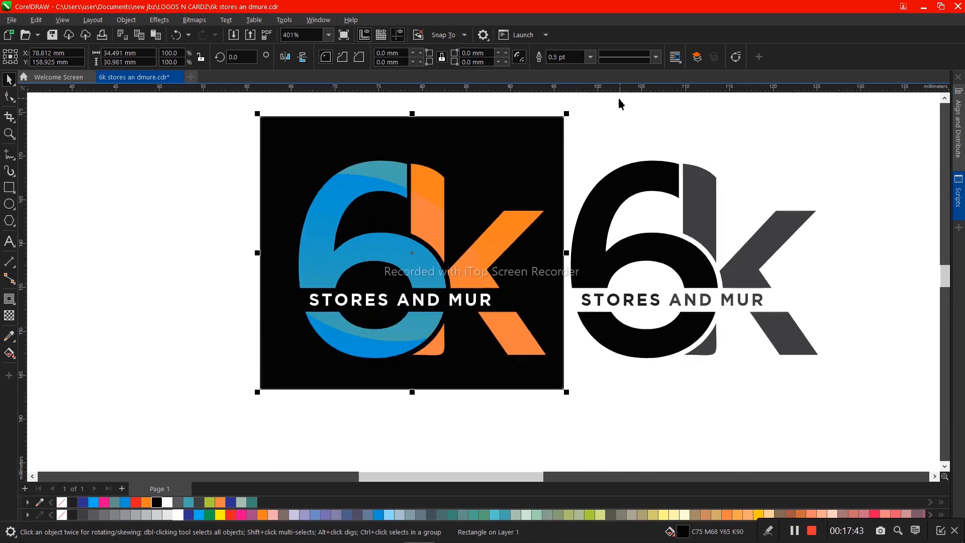
scroll(618, 102, "up", 1)
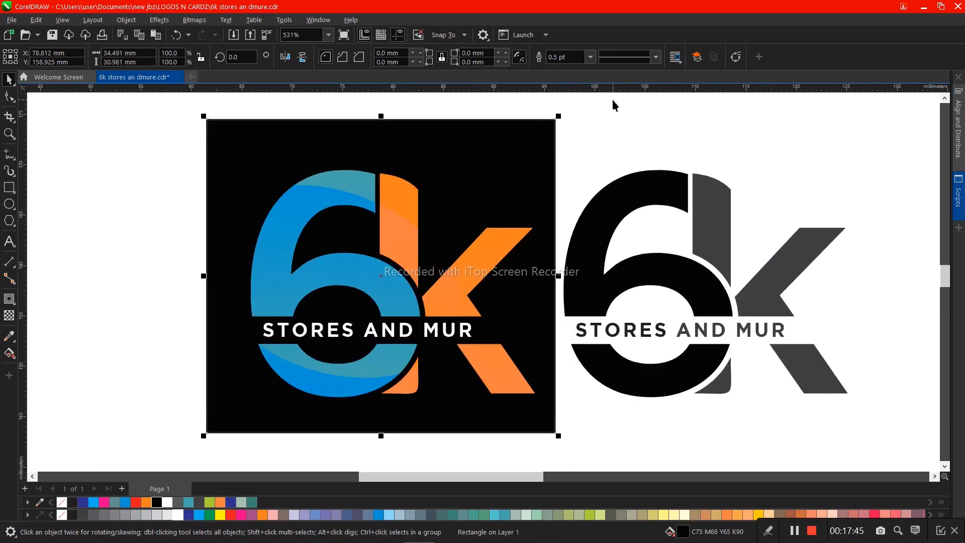